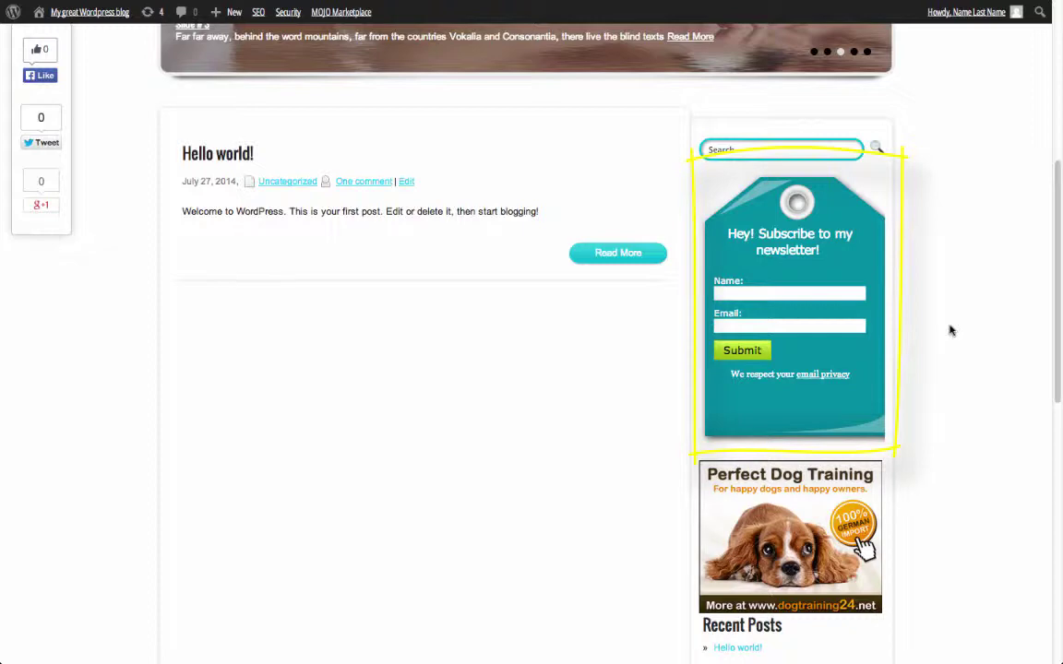
Step: Scroll the blog front page to view the teal 'Hey! Subscribe to my newsletter!' sidebar form
scroll(951, 331, down, 1)
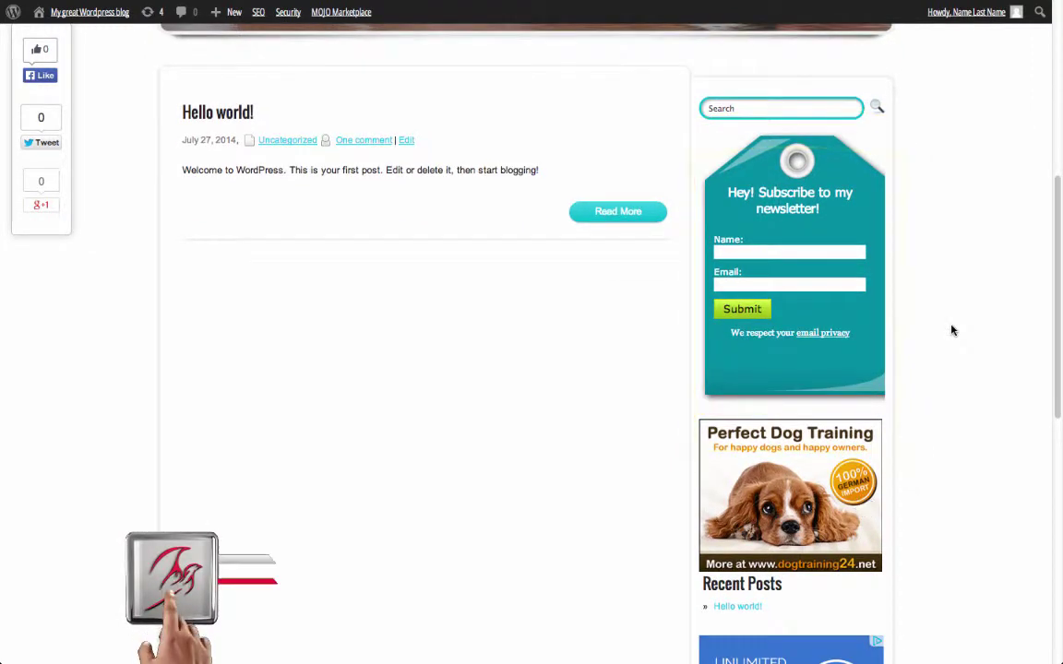
scroll(952, 330, up, 4)
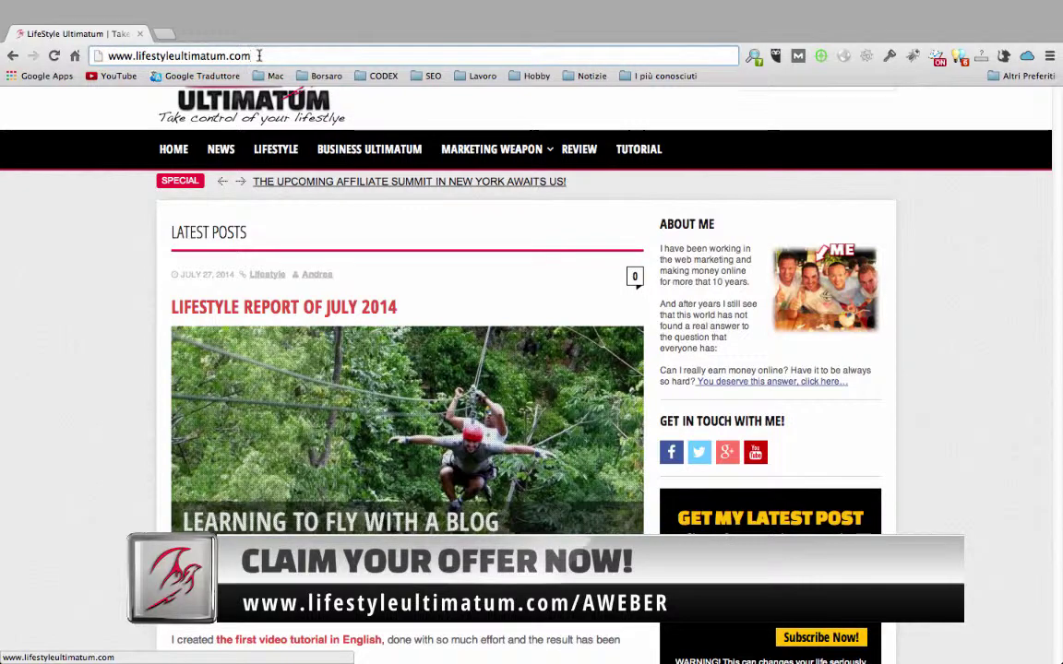
Step: Load the AWeber homepage and start the 'Get Started For $1!' trial signup
text(aw)
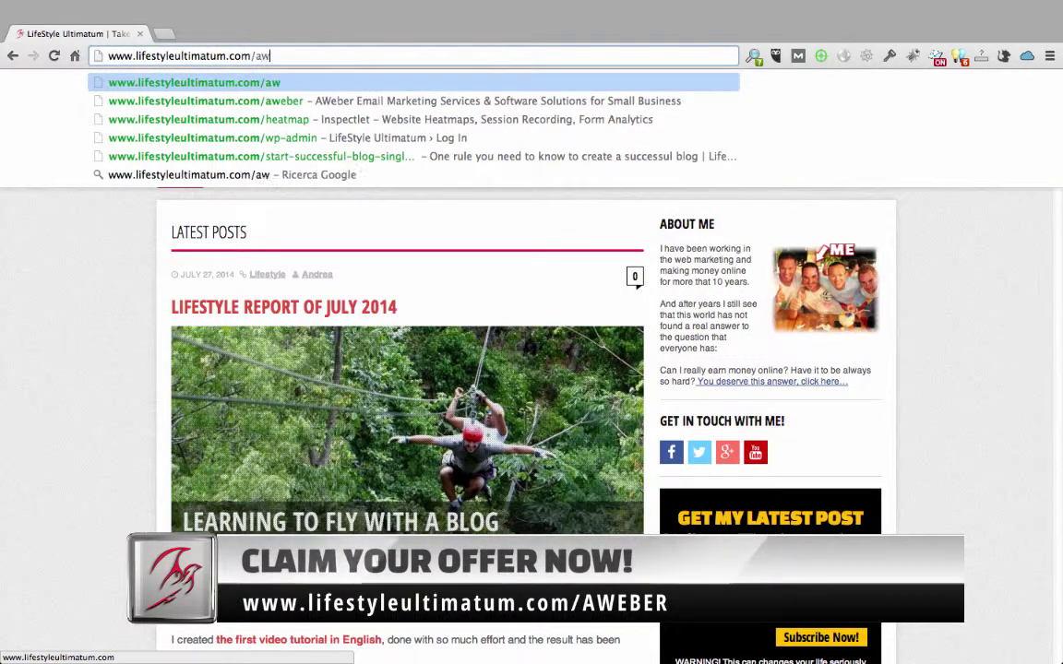
text(eber)
key(Return)
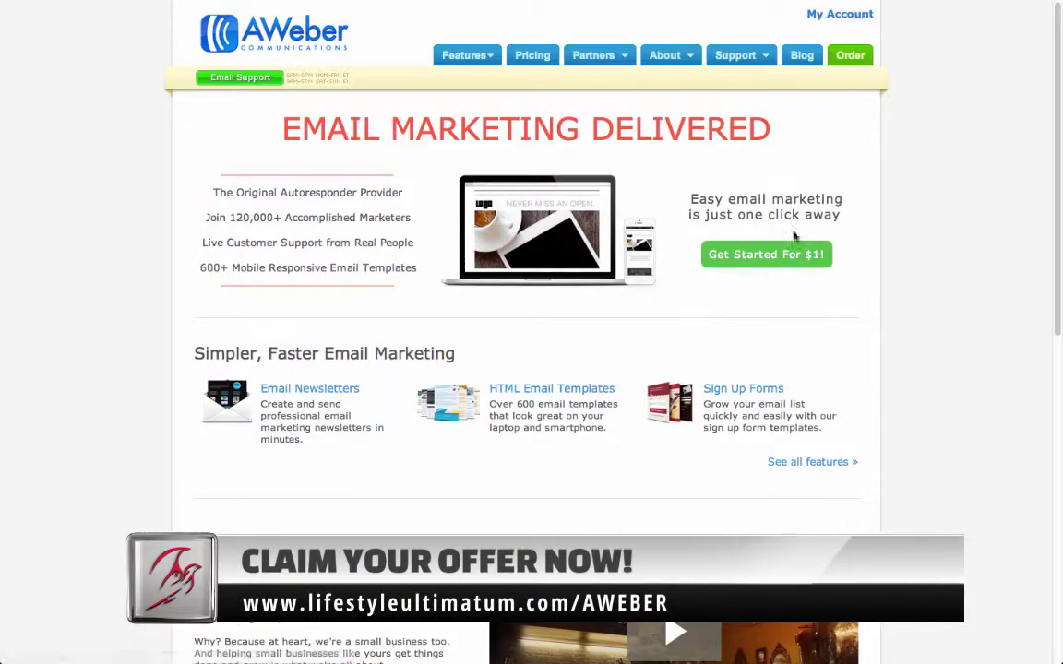
click(791, 256)
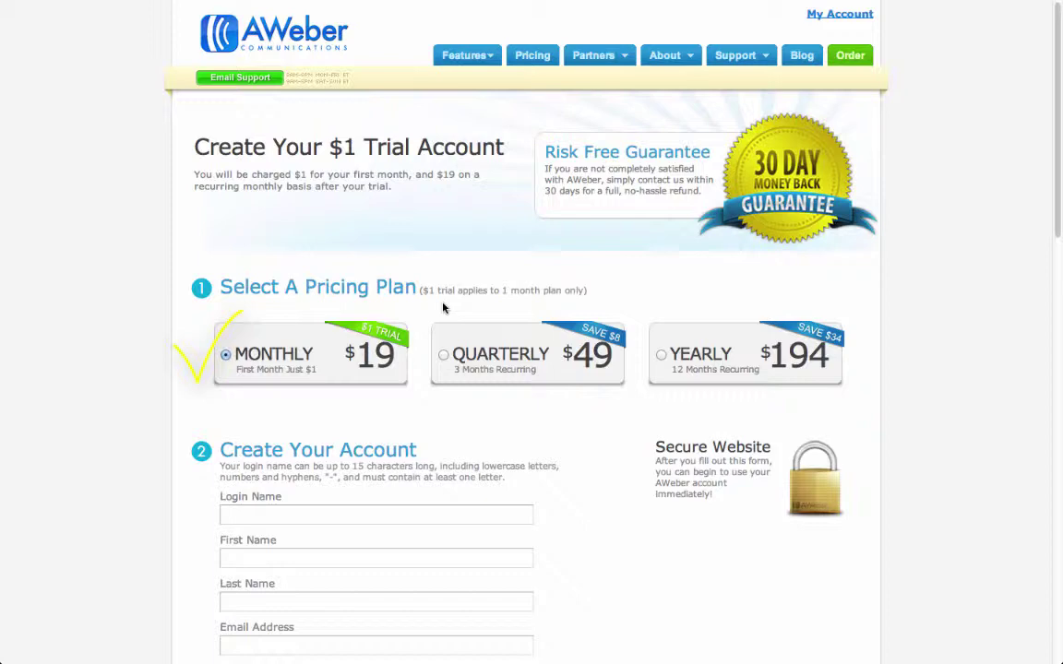
Step: Enter the account login name and billing details, then complete the $1 trial order
scroll(442, 305, down, 5)
click(369, 245)
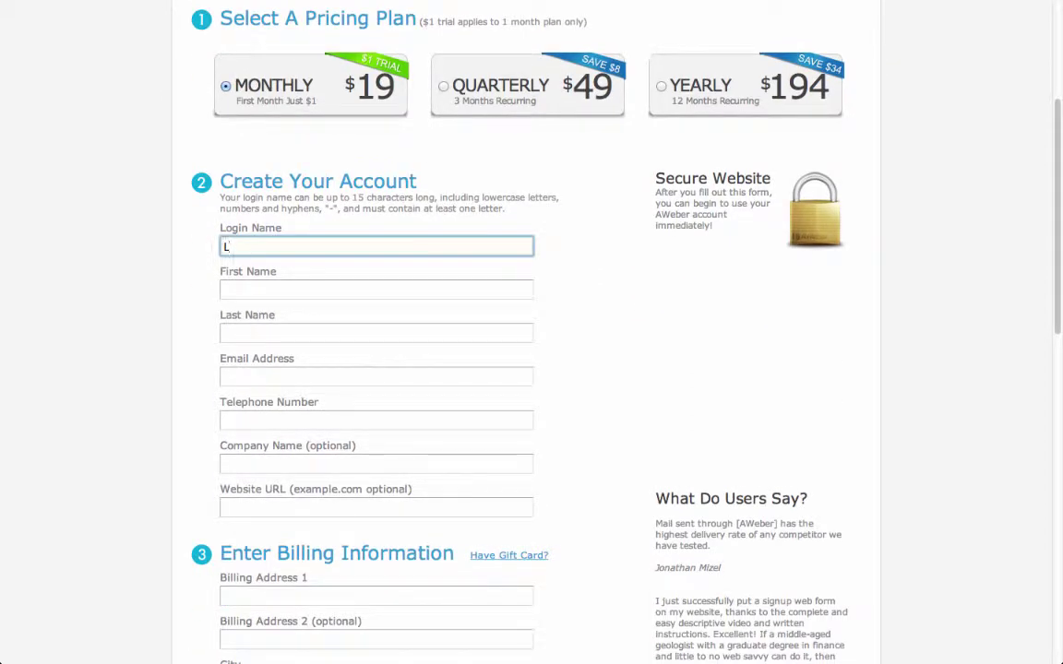
text(L)
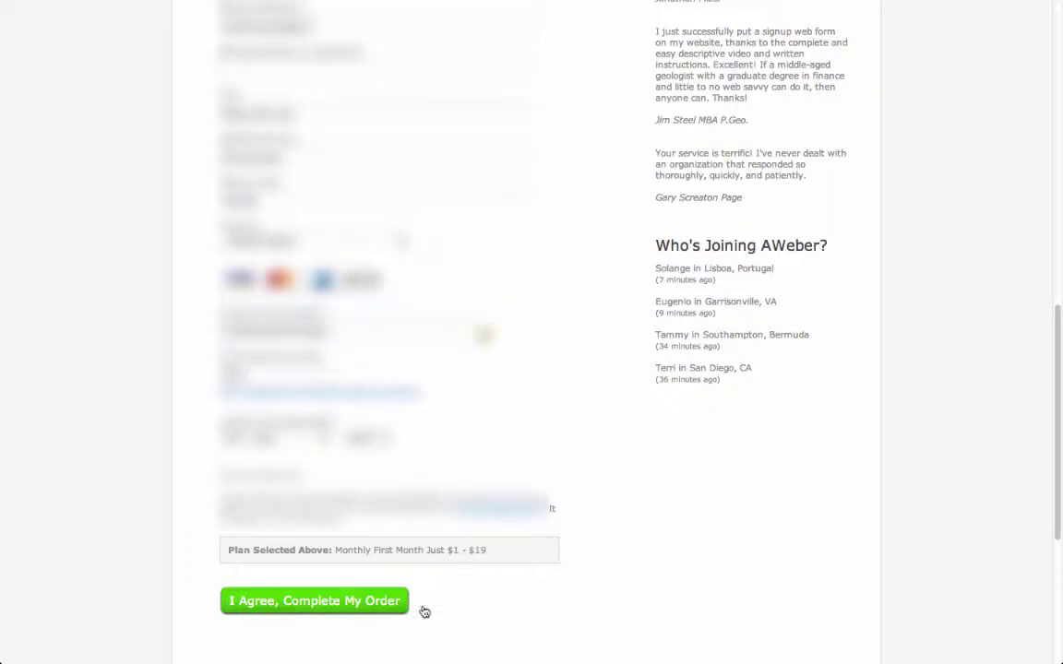
click(303, 601)
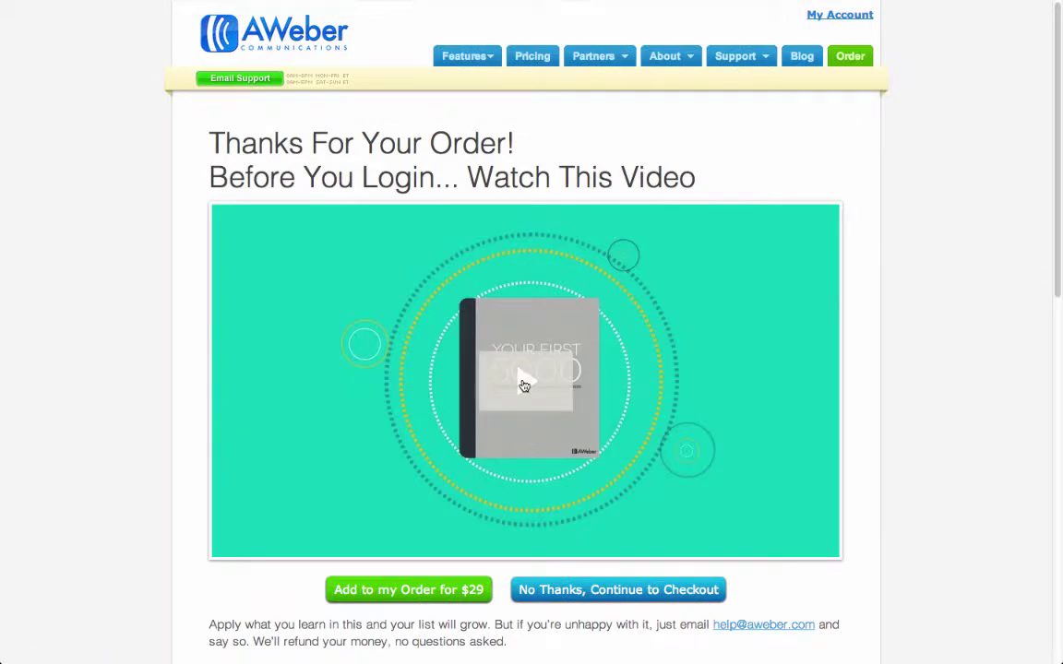
Step: Decline the $29 add-on, continue to checkout, and copy the emailed account password
scroll(968, 434, down, 5)
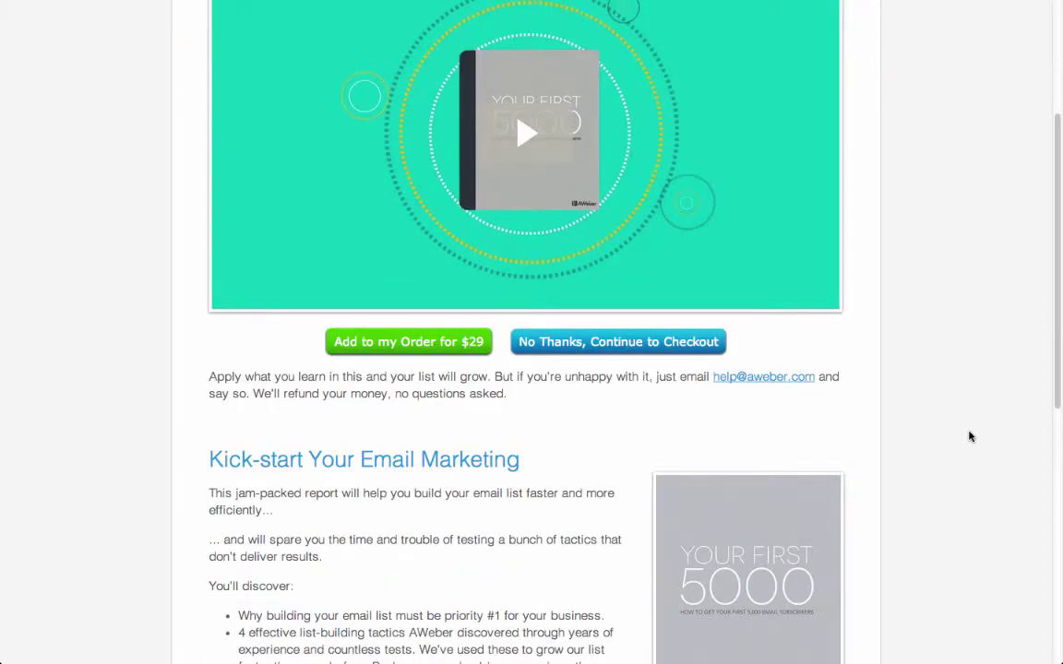
click(679, 349)
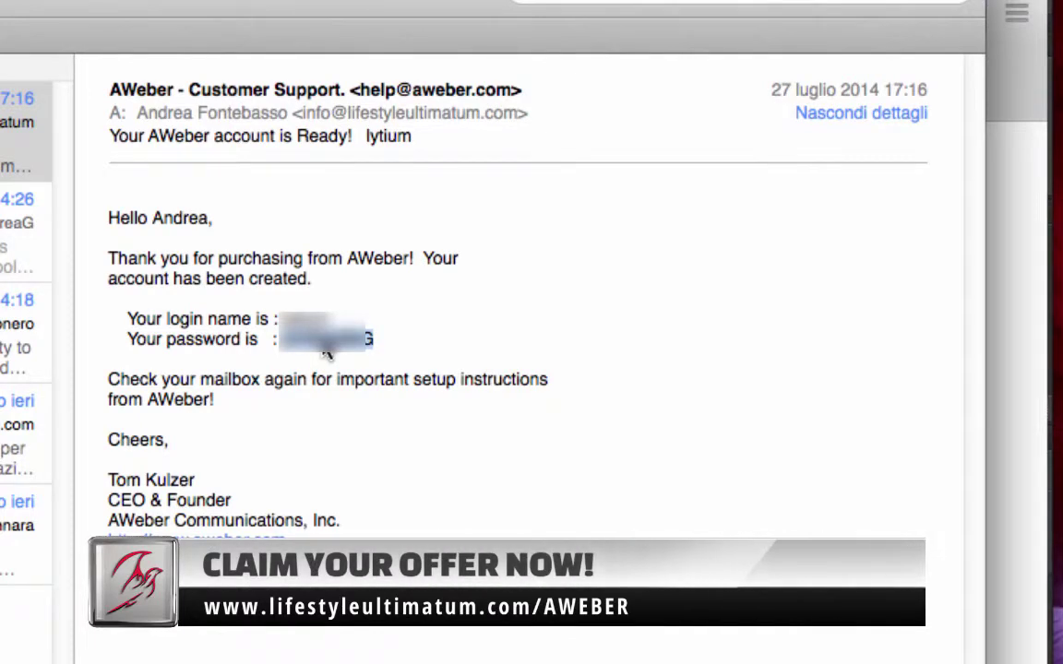
right_click(328, 351)
click(391, 427)
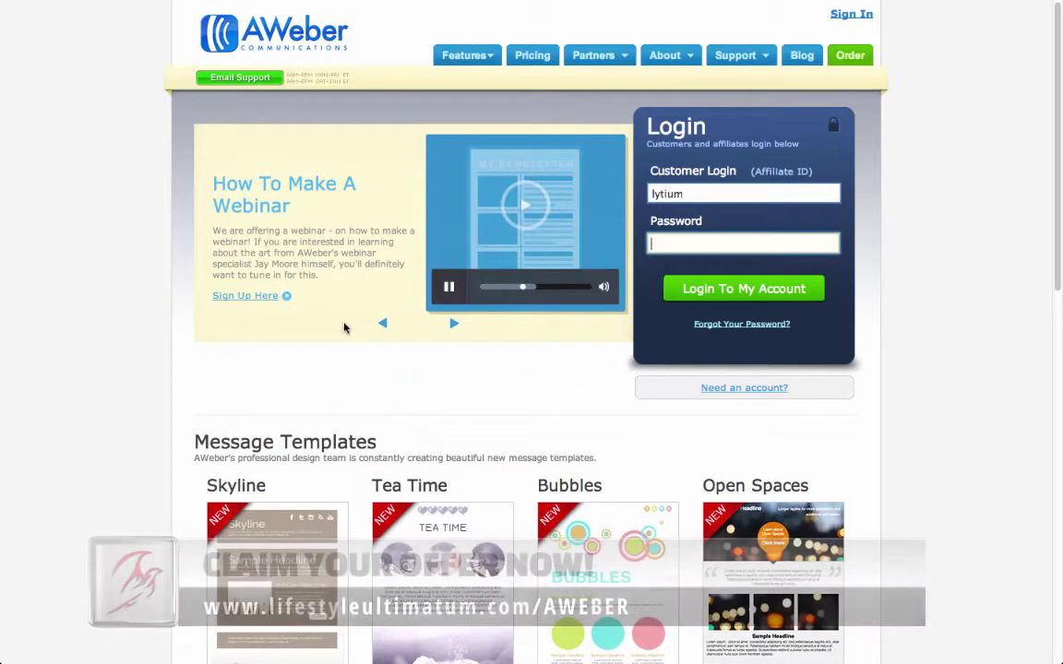
Step: Log in with the pasted password, skip the welcome video, and confirm the company details
key(super+v)
key(Return)
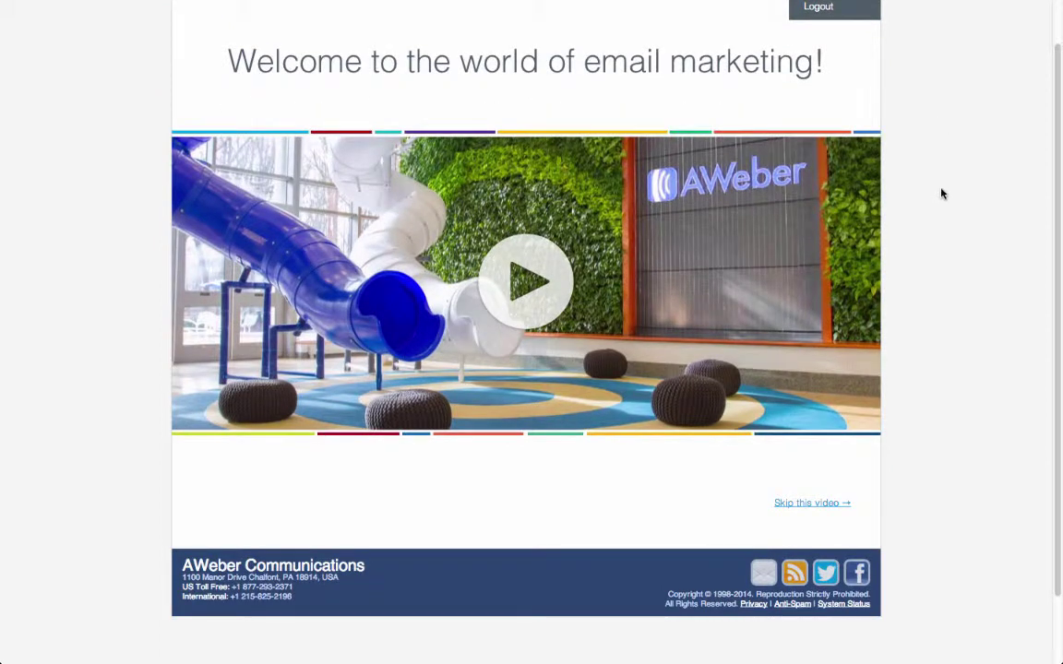
click(826, 504)
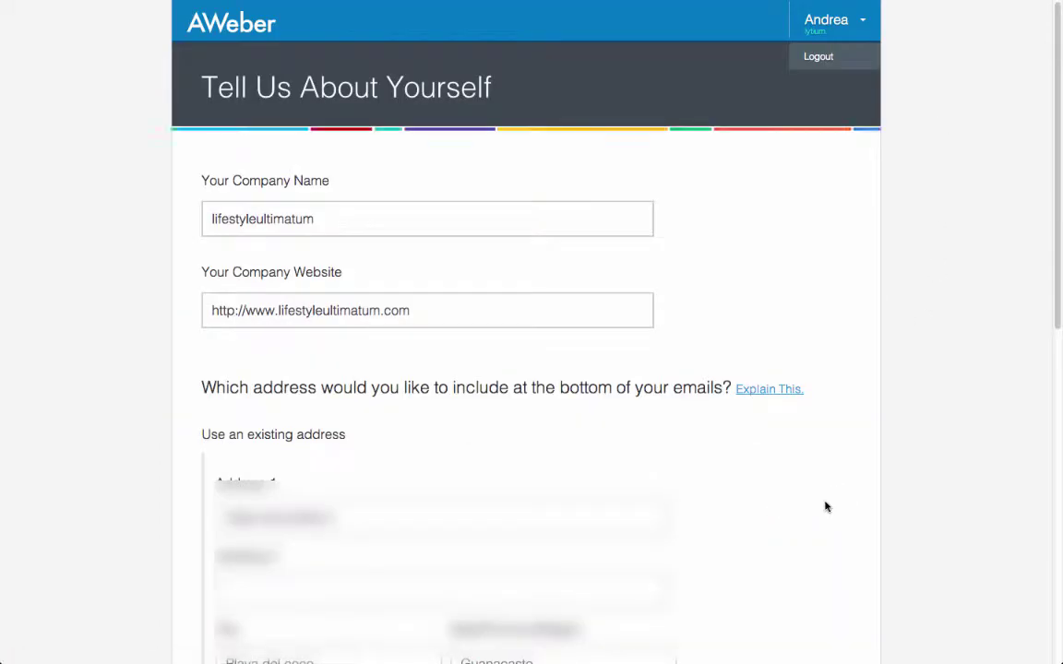
scroll(883, 349, down, 3)
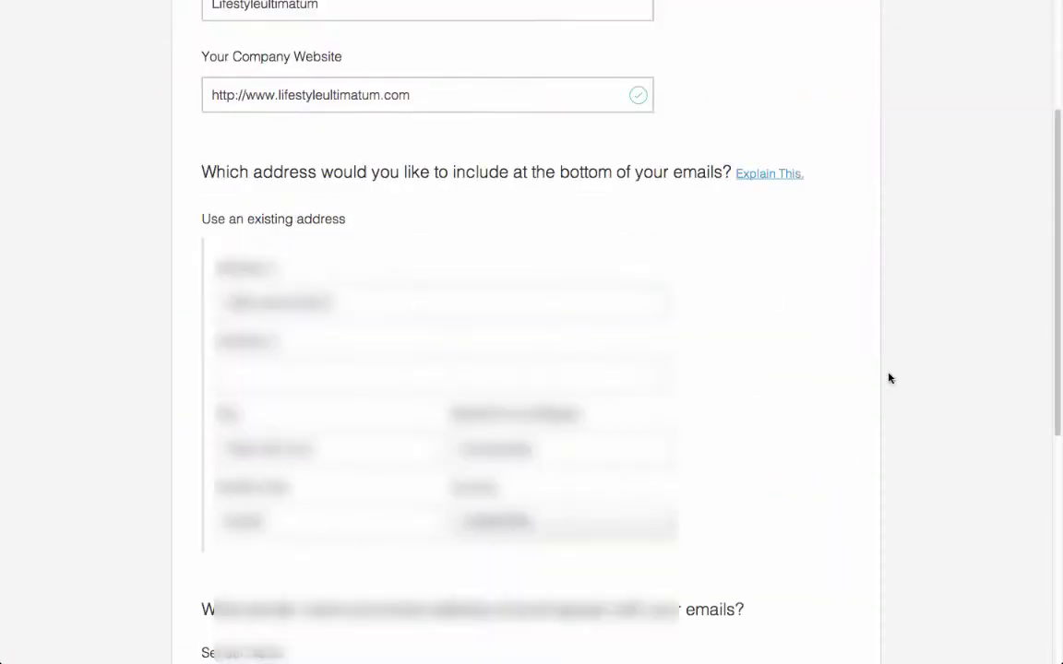
scroll(891, 378, down, 4)
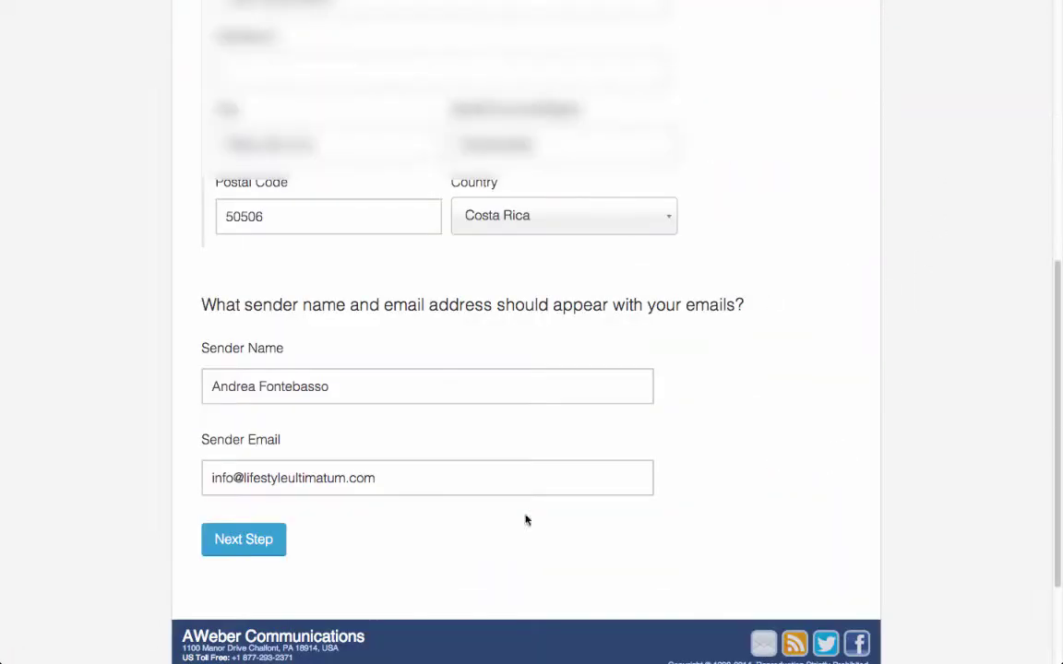
click(243, 543)
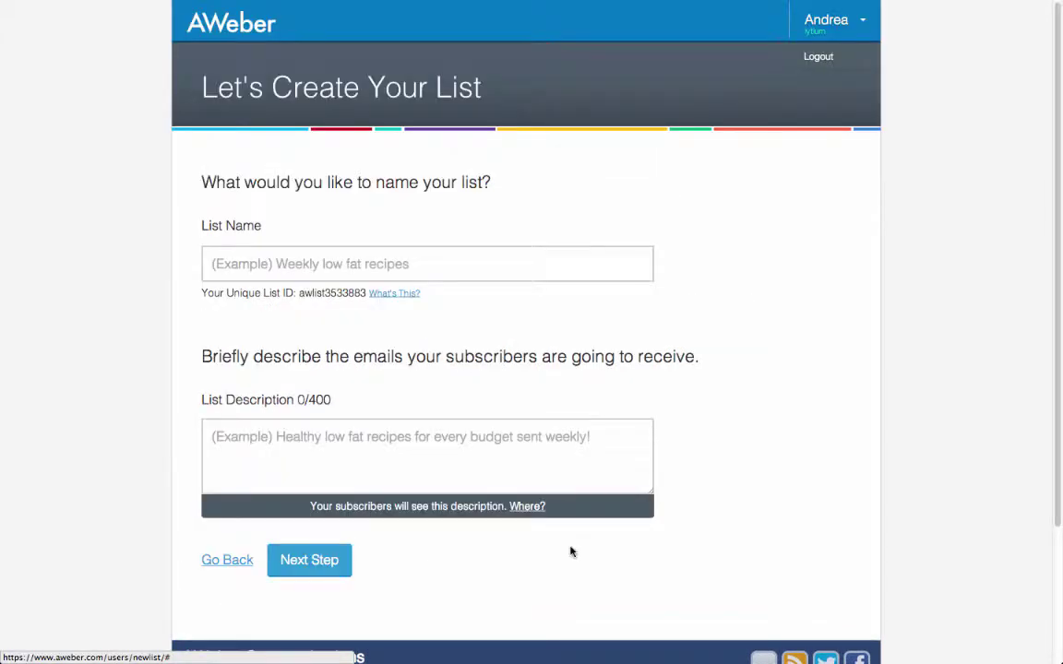
Step: Name the list 'Newsletter' with description 'The subscriptions to my newsletter' and submit it
click(290, 273)
text(N)
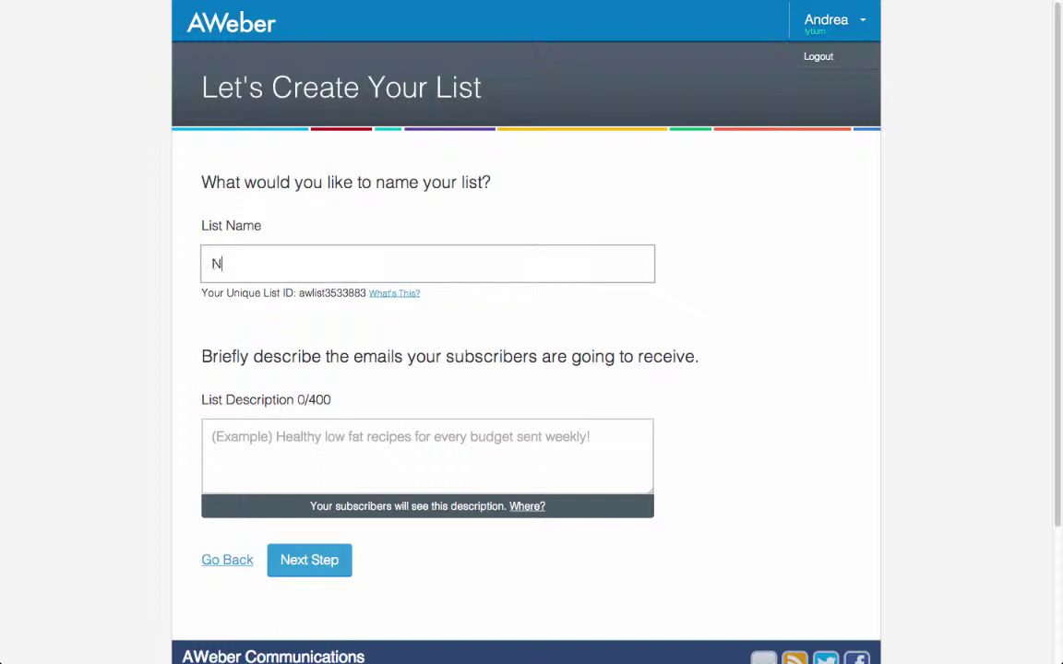
text(ewsletter)
key(Tab)
text(The )
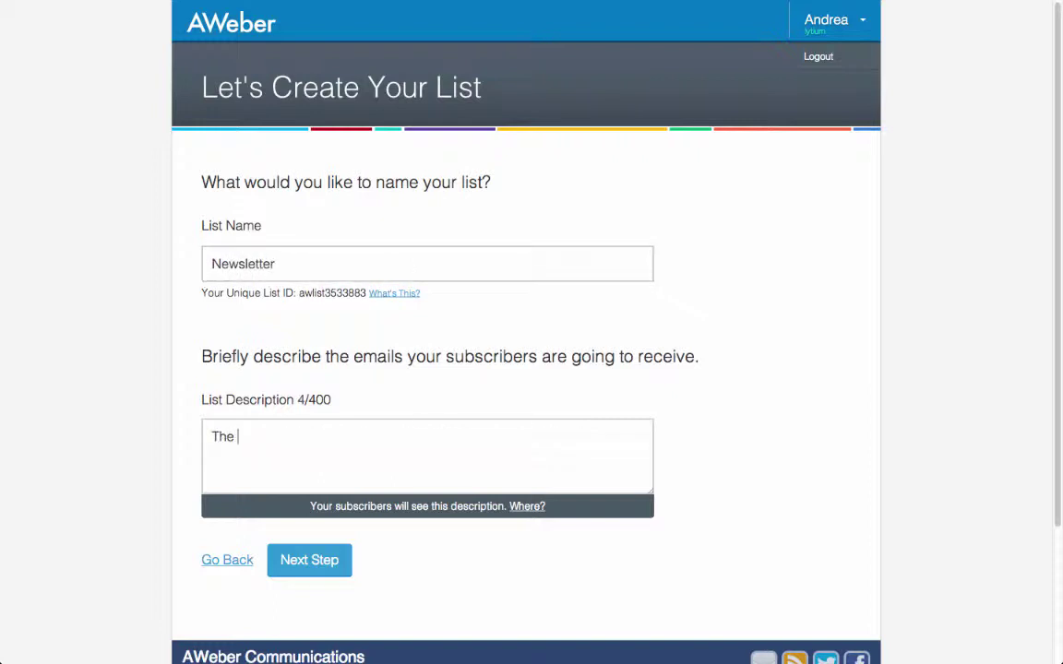
text(subscriptions to my newsletter)
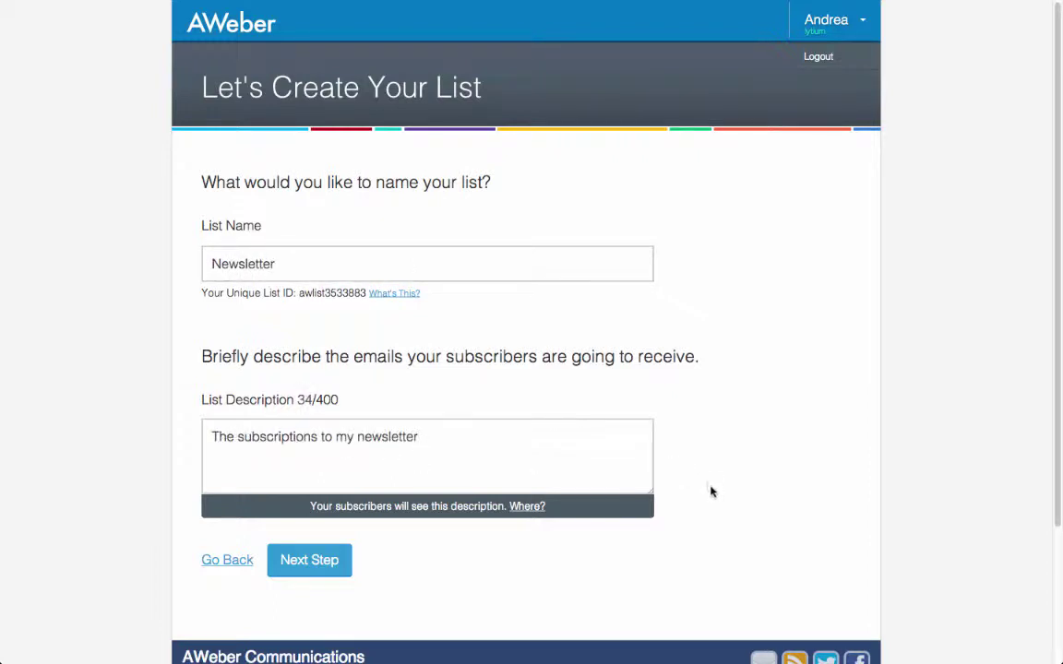
scroll(711, 491, down, 1)
click(344, 502)
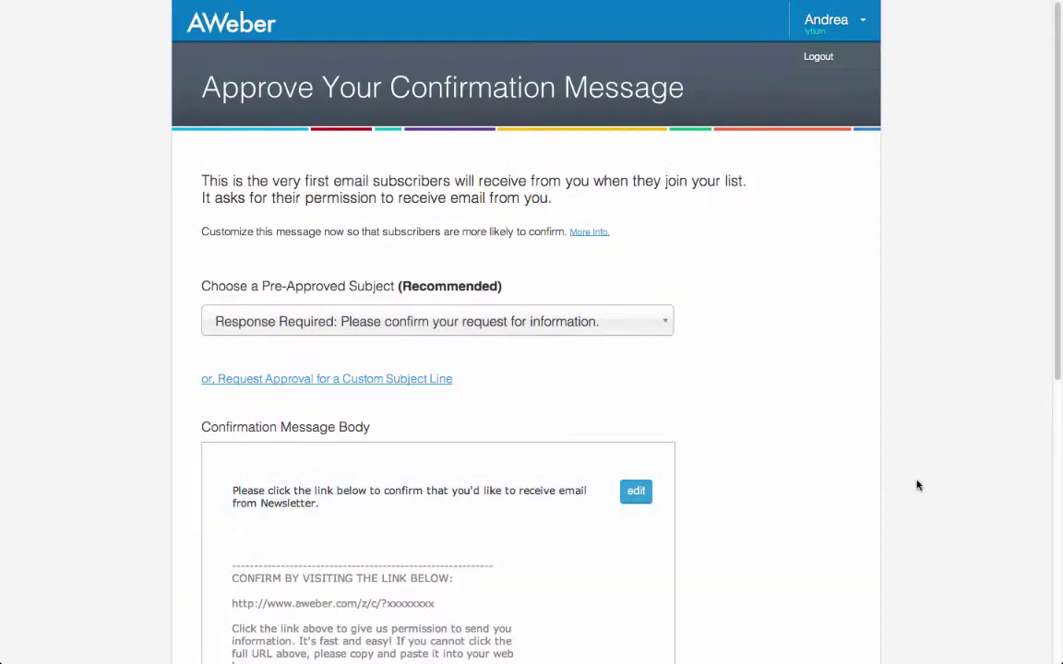
Step: Pick 'Confirm your subscription.' as the pre-approved confirmation subject and approve the message
click(631, 329)
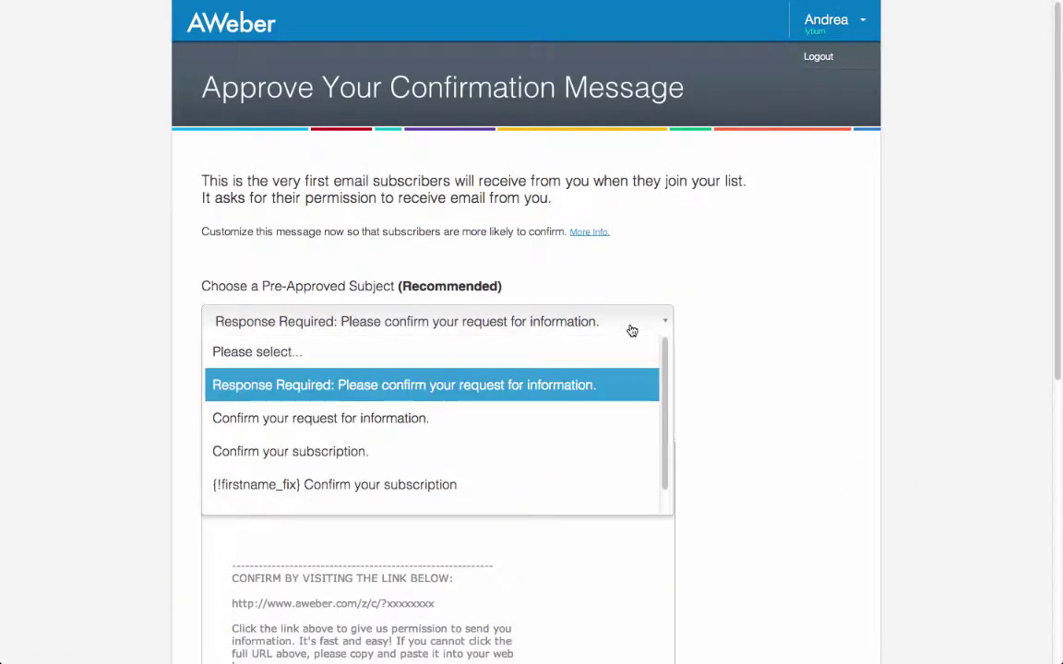
click(351, 451)
scroll(874, 484, down, 3)
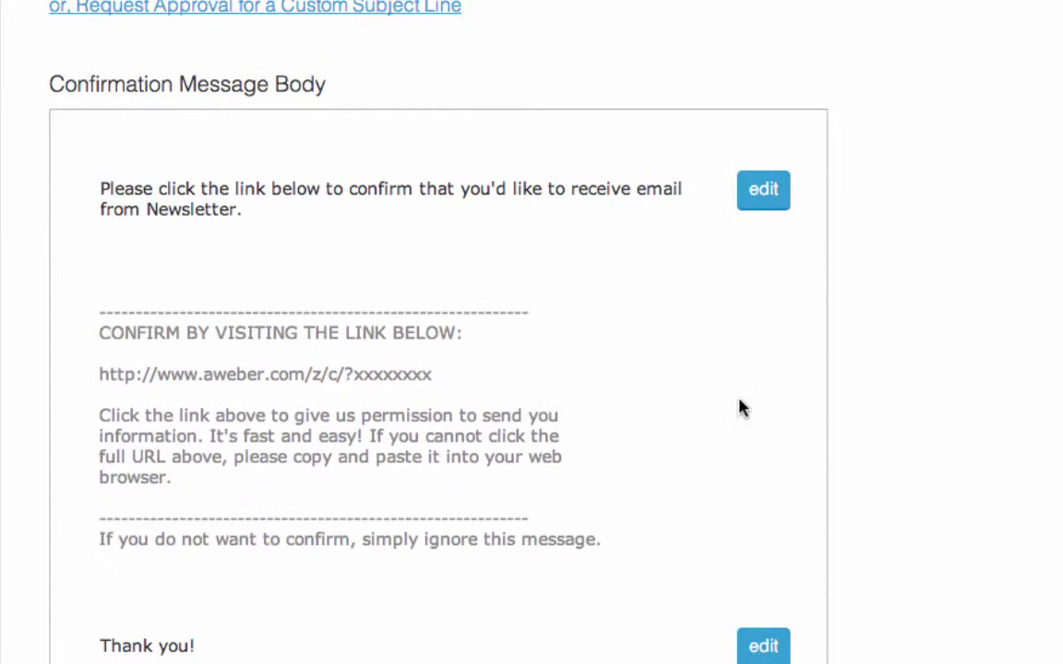
scroll(743, 409, down, 5)
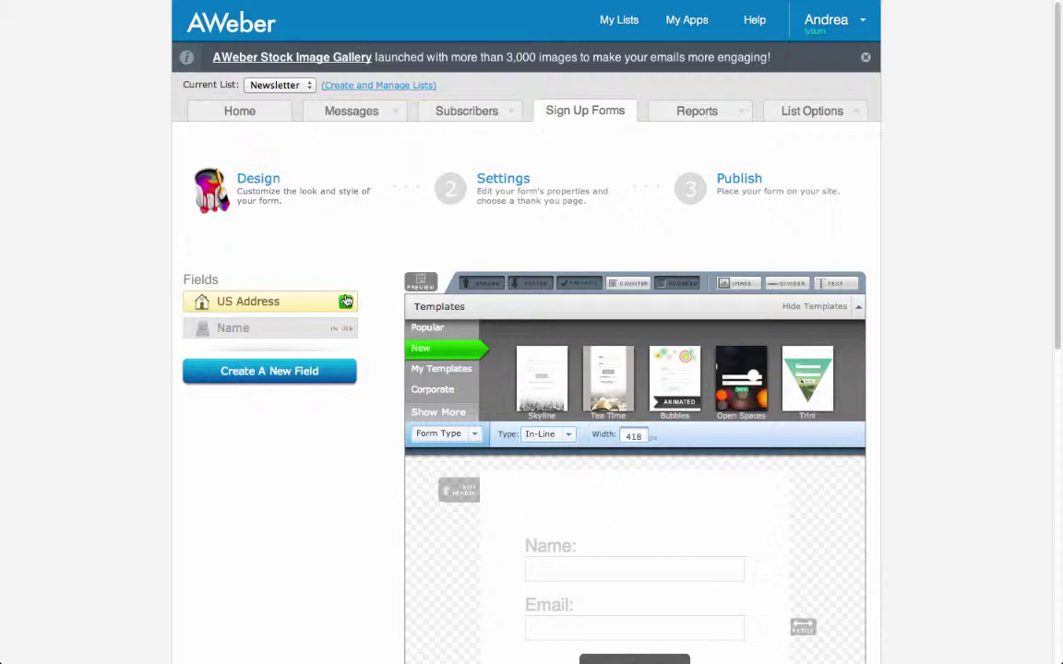
Step: Load the teal Tag Sale template from the Hover Forms category into the form designer
scroll(890, 244, down, 5)
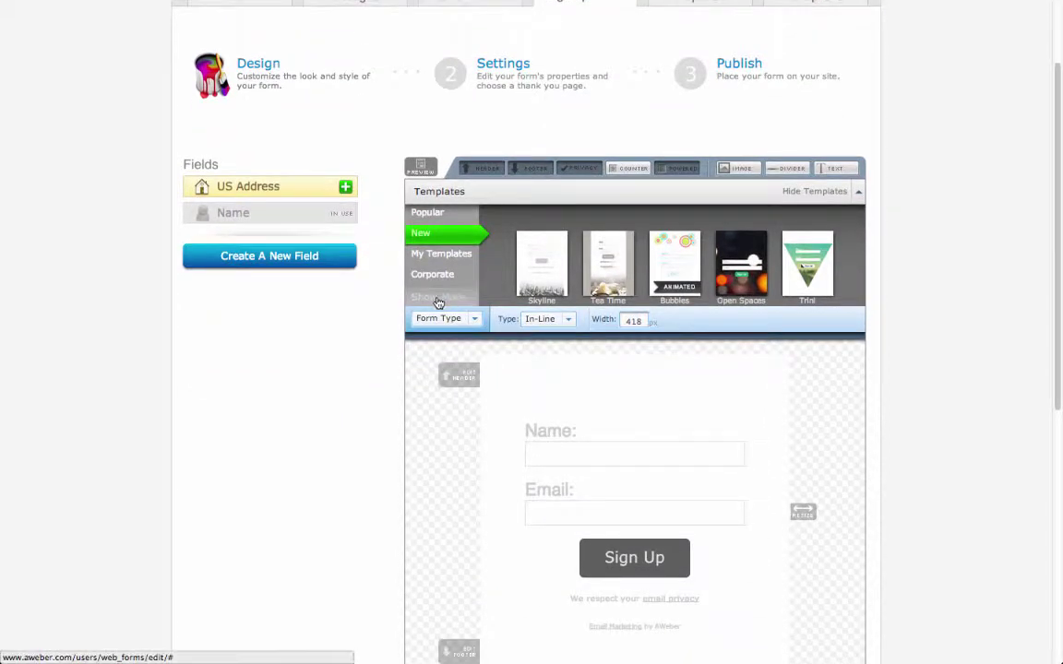
click(439, 300)
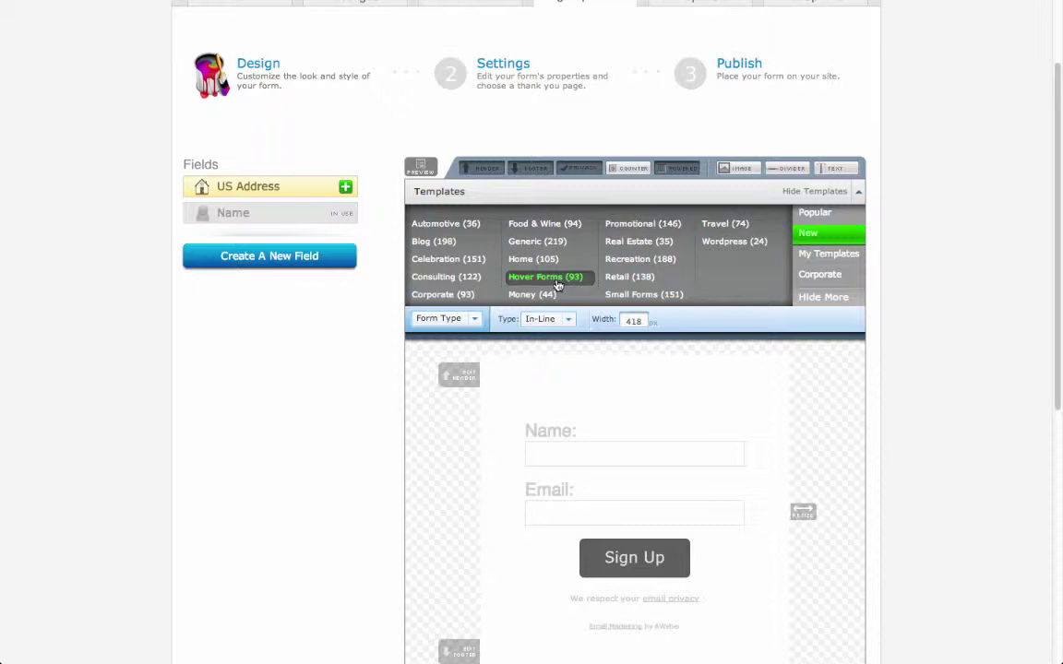
click(558, 276)
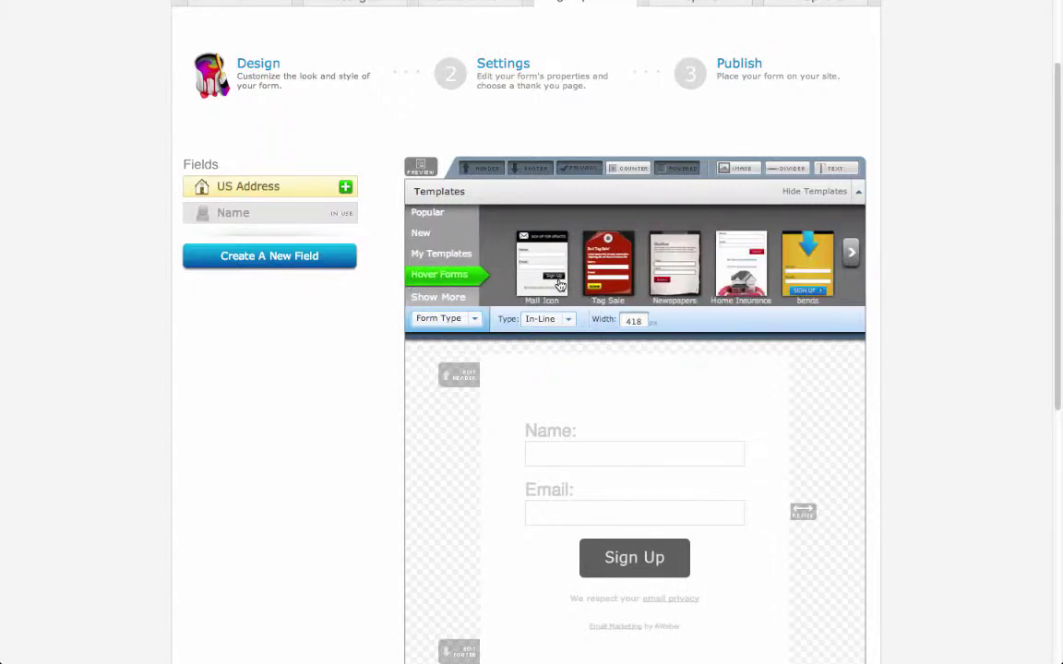
click(623, 275)
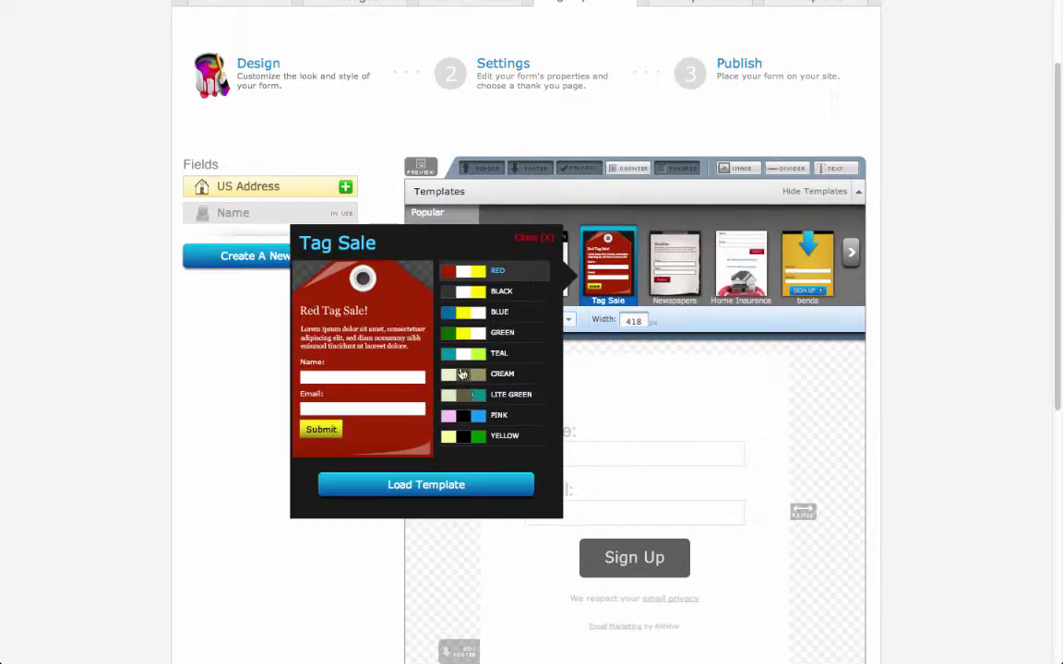
click(452, 353)
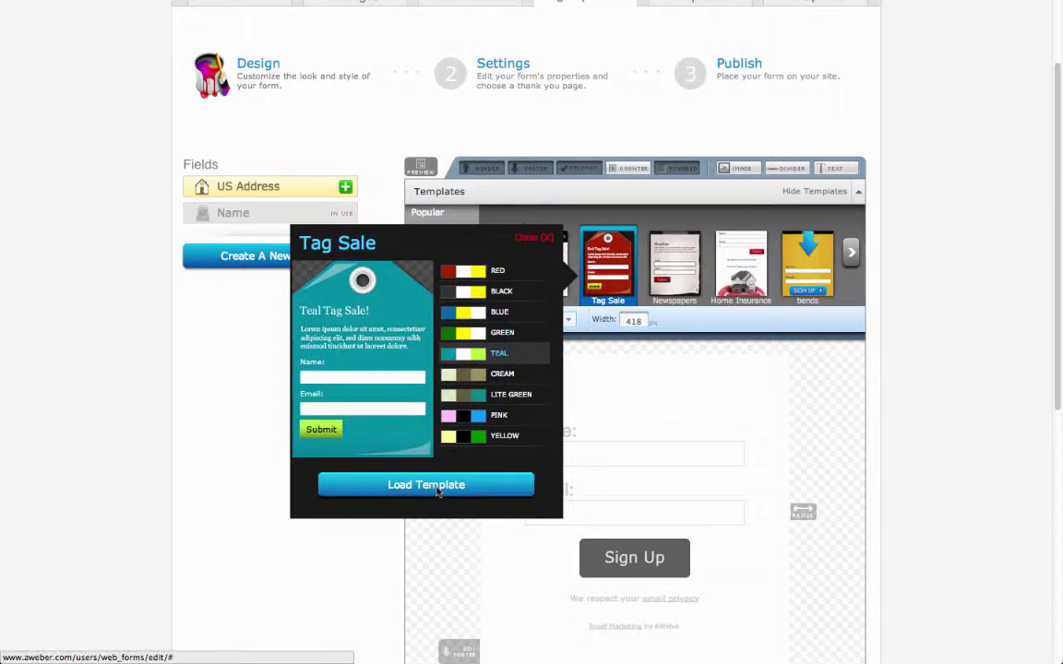
click(426, 486)
Step: Set the form header to 'Hey! Subscribe to my newsletter!' in centred Tahoma
scroll(793, 446, down, 1)
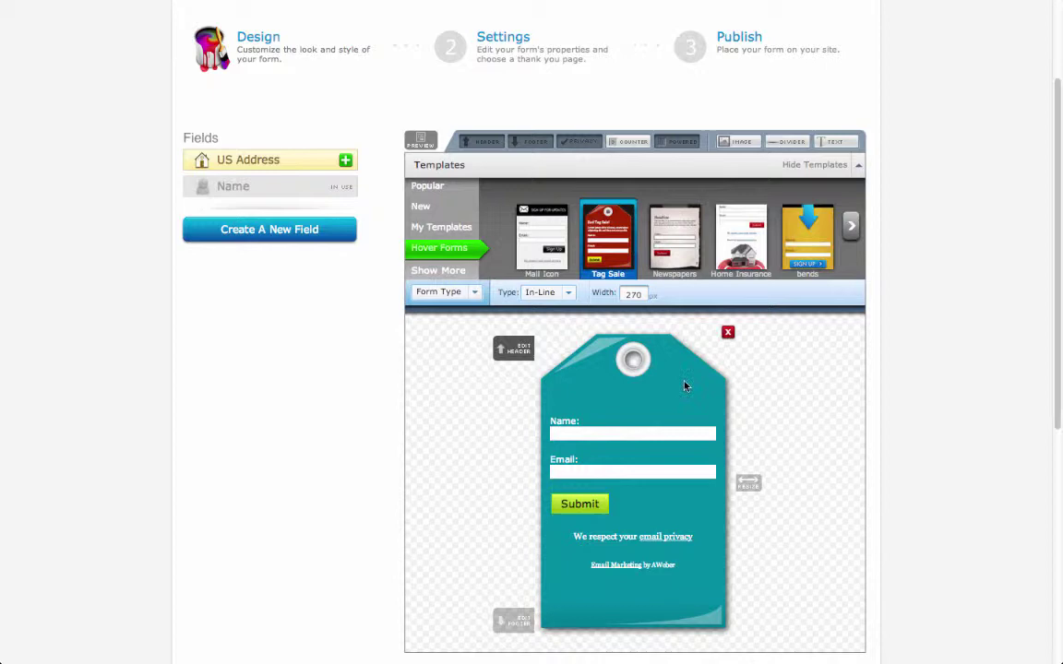
click(513, 353)
text(Hey)
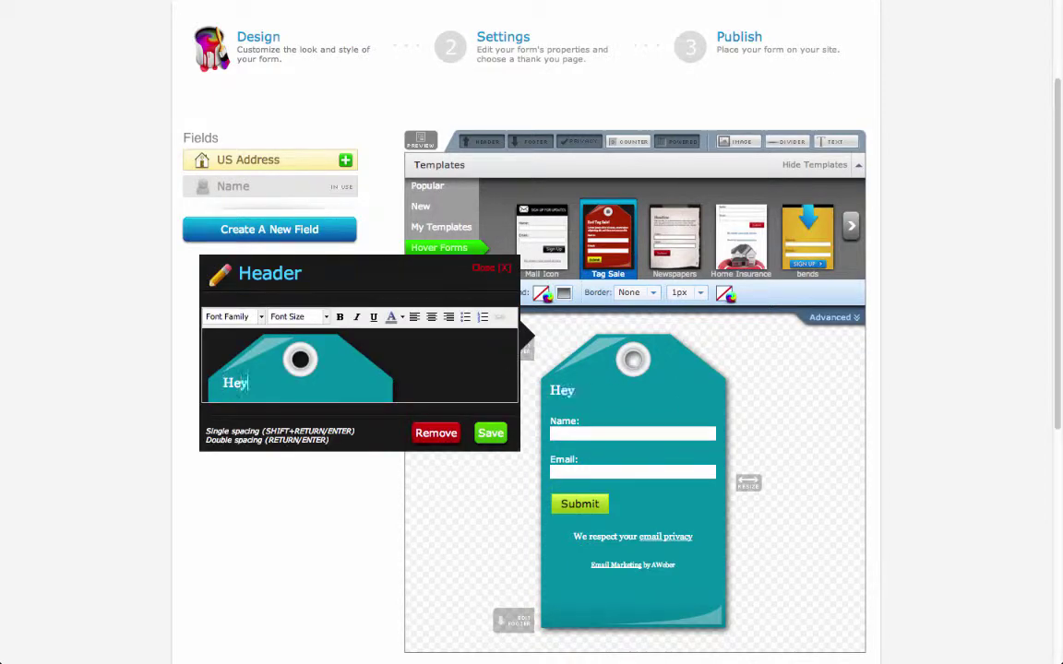
text(! Subscribe to my)
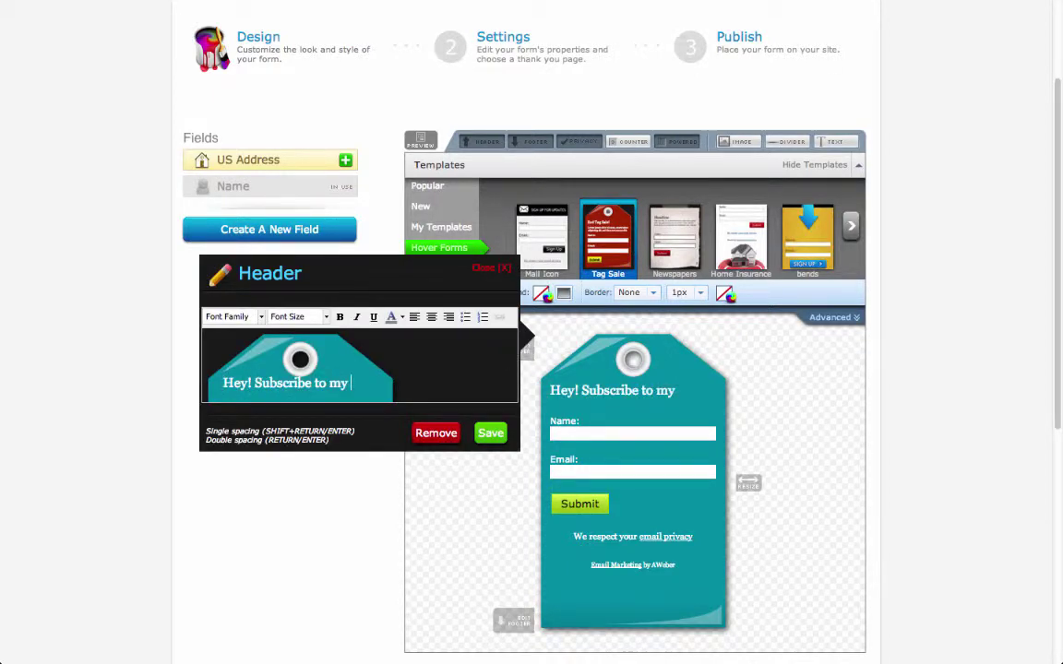
text( newsletter!)
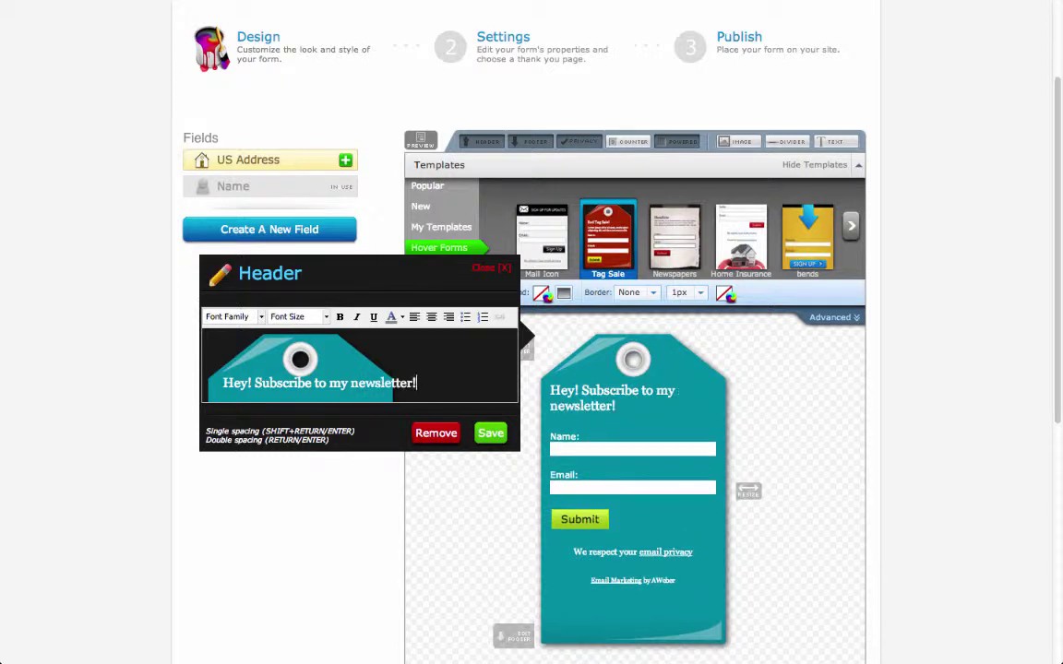
key(ctrl+a)
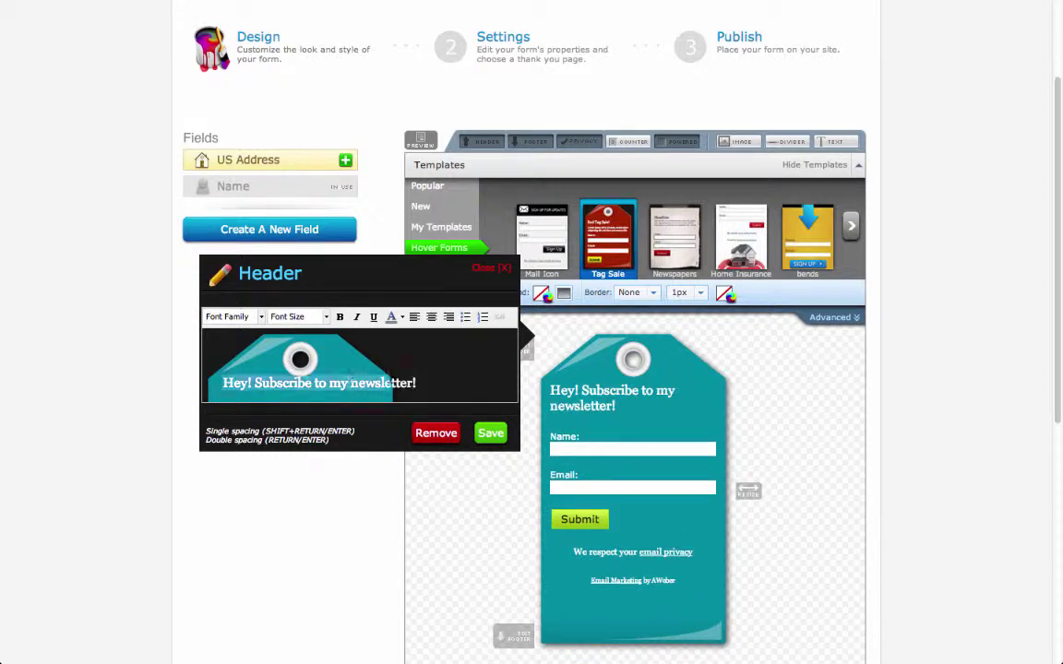
click(242, 317)
click(231, 391)
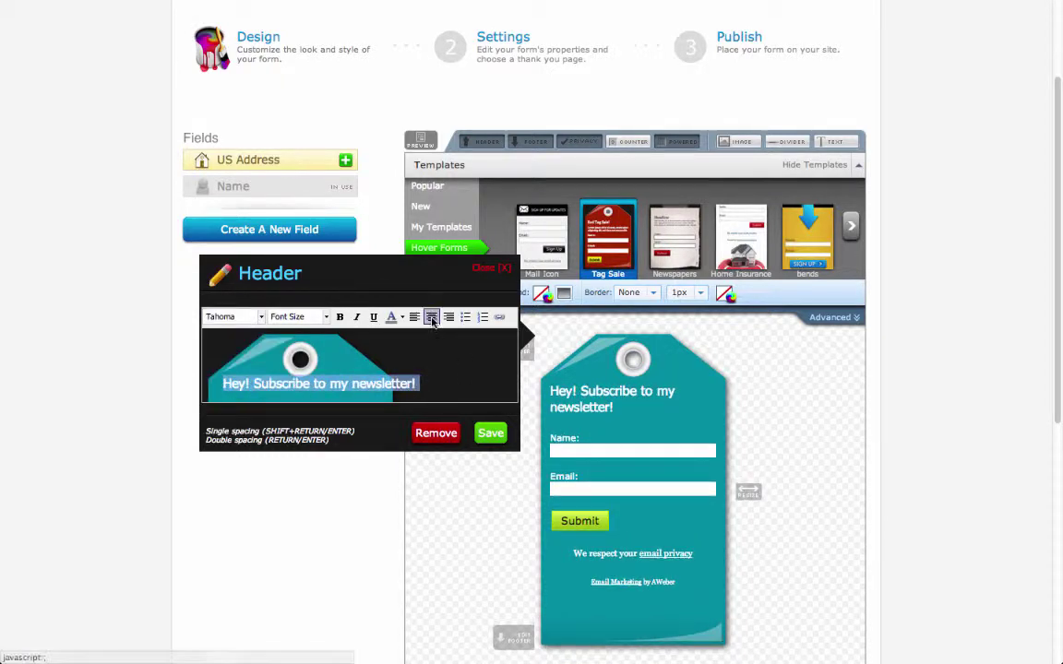
click(431, 317)
click(491, 433)
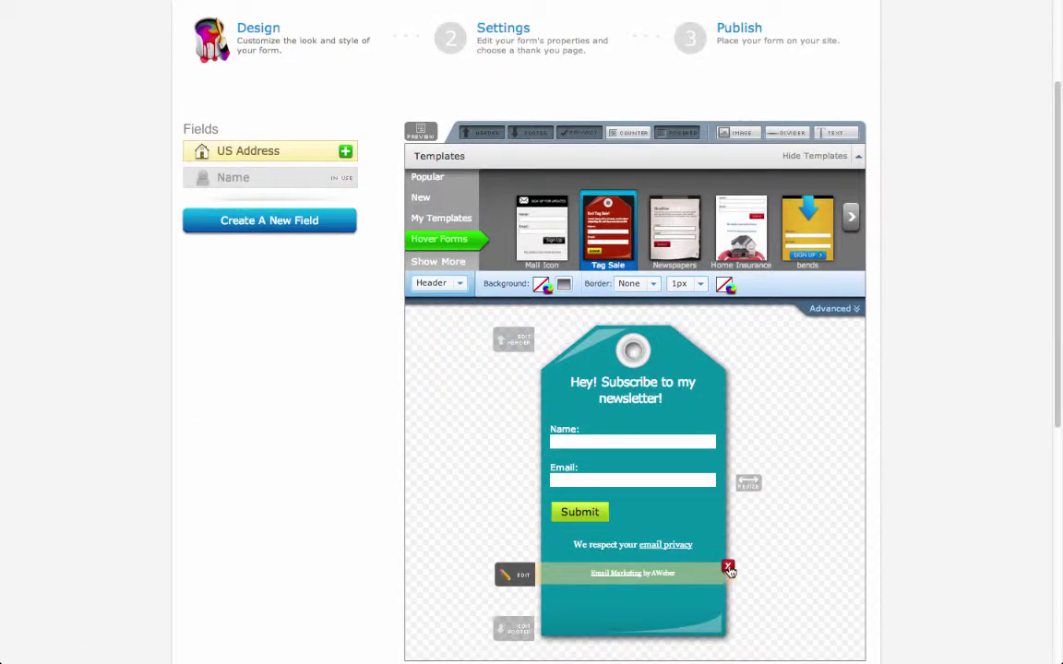
Step: Remove the 'Email Marketing by AWeber' credit line and save the form design
click(728, 566)
scroll(772, 593, down, 1)
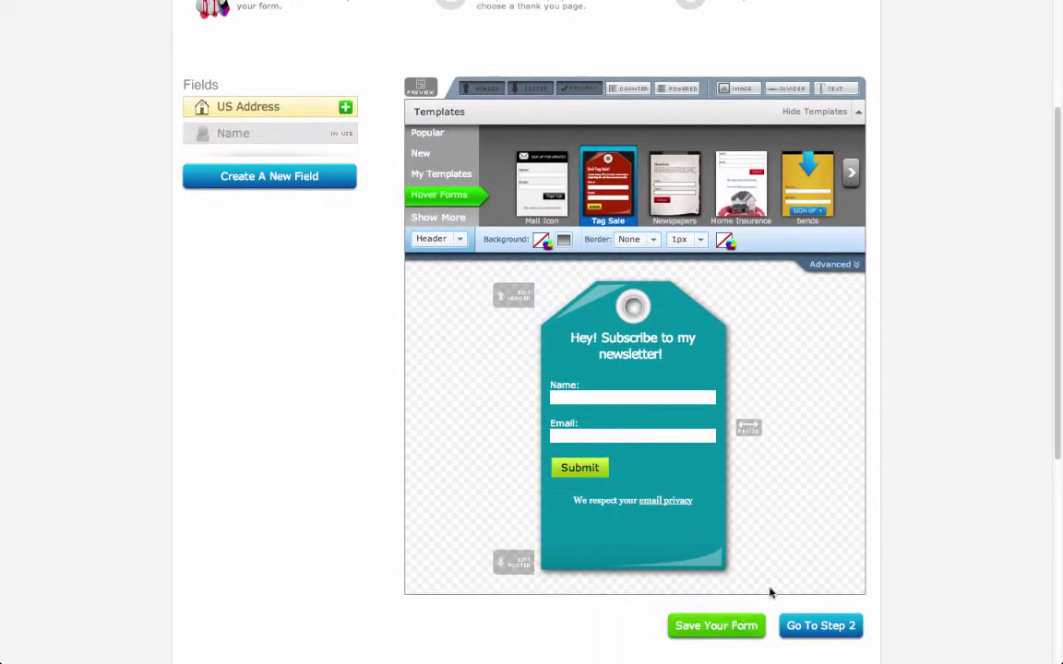
click(741, 627)
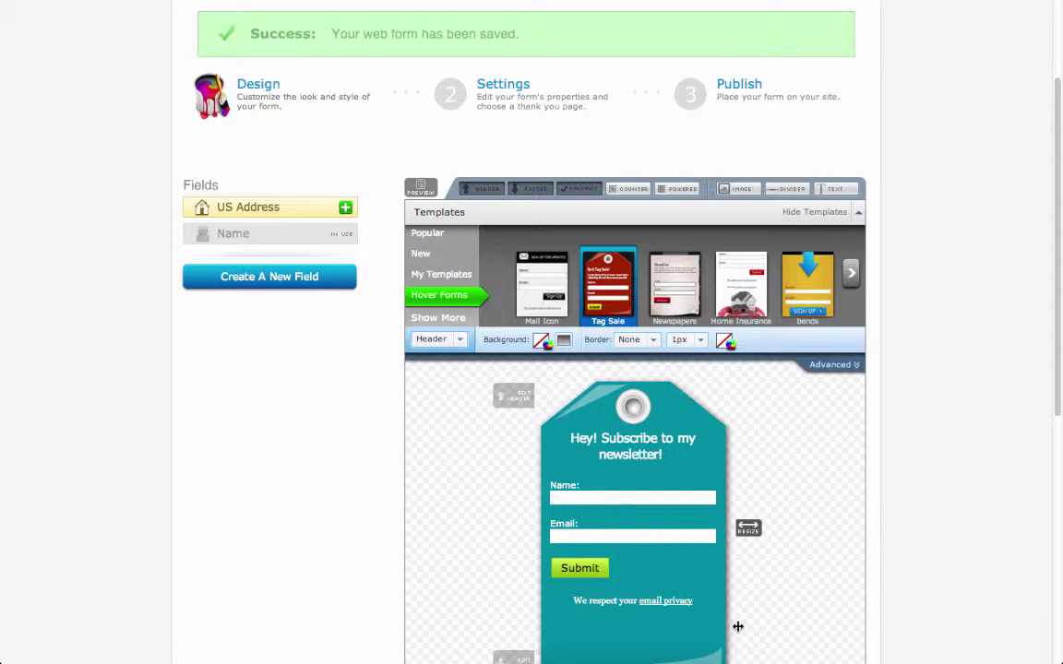
scroll(738, 626, down, 4)
Step: Rename the form to 'Newsletter Webform' and choose a Custom Page for the Thank You page
click(810, 475)
triple_click(229, 336)
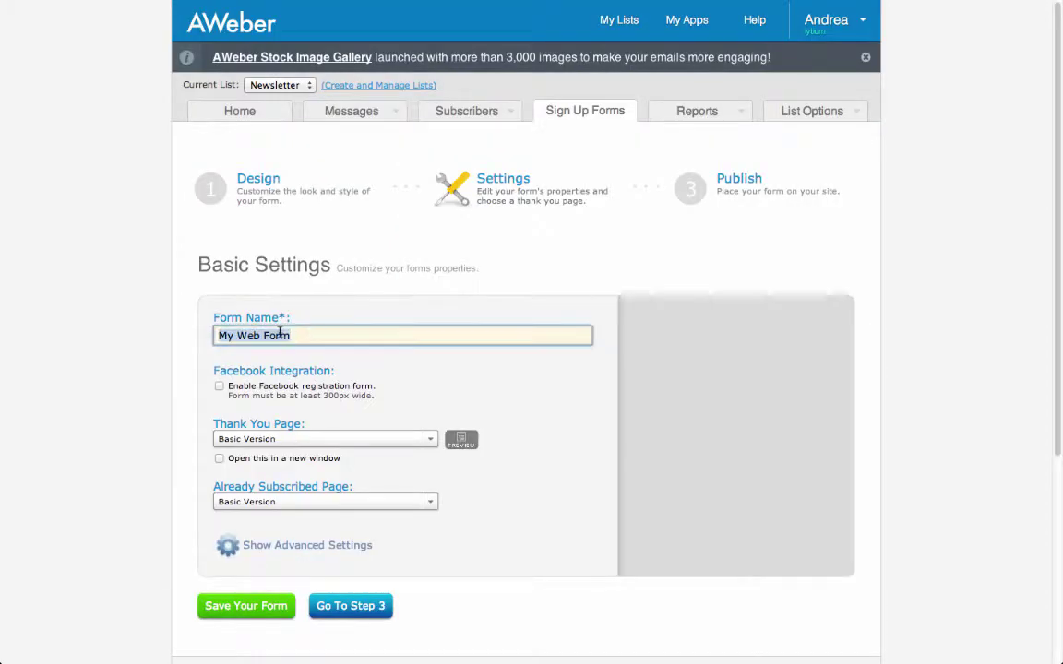
text(Newsletter)
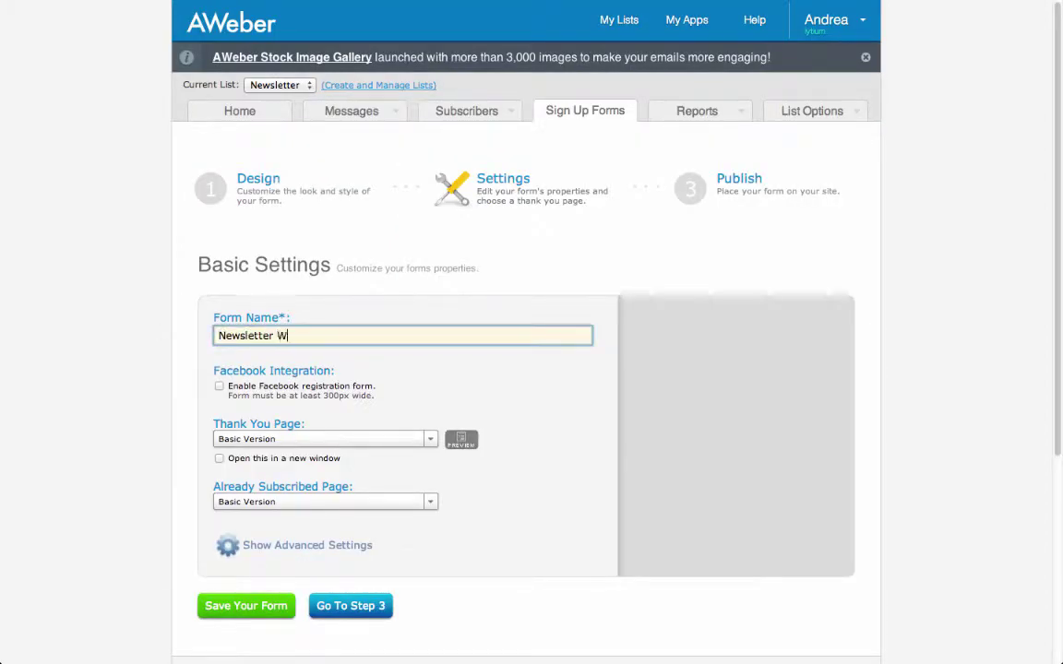
click(325, 441)
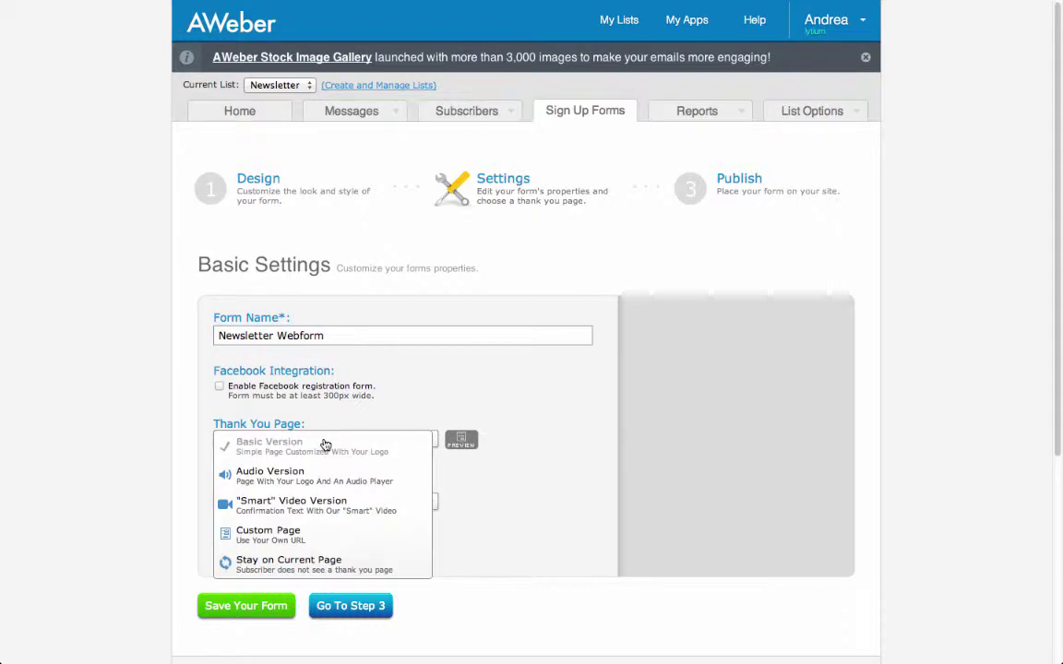
click(301, 537)
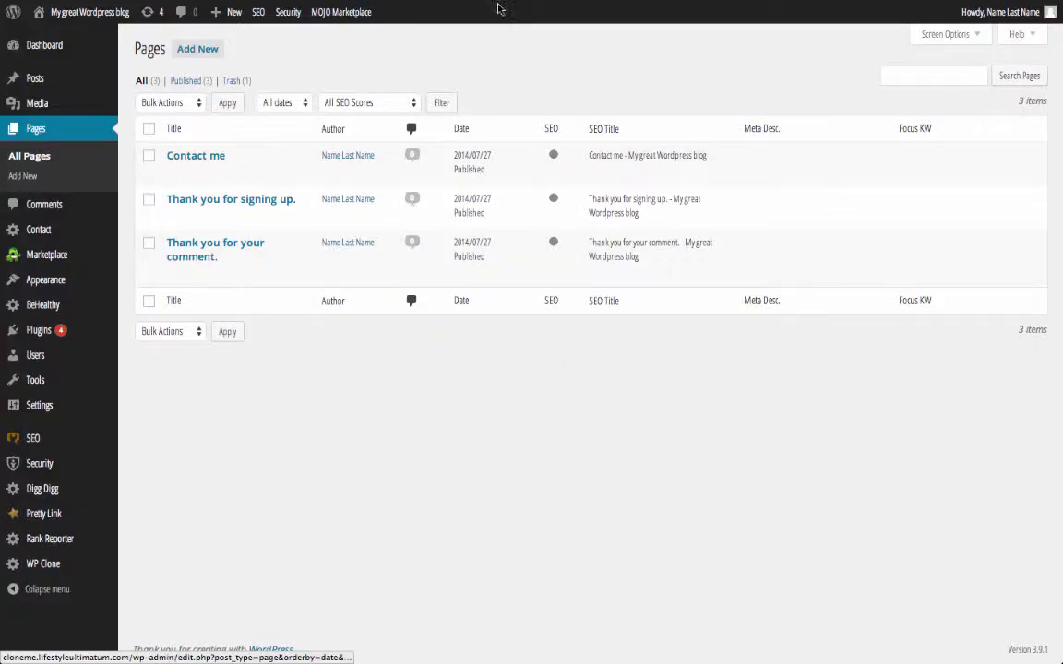
Step: Copy the blog's 'thank-signing' page address into the custom thank-you URL and save the settings
click(254, 218)
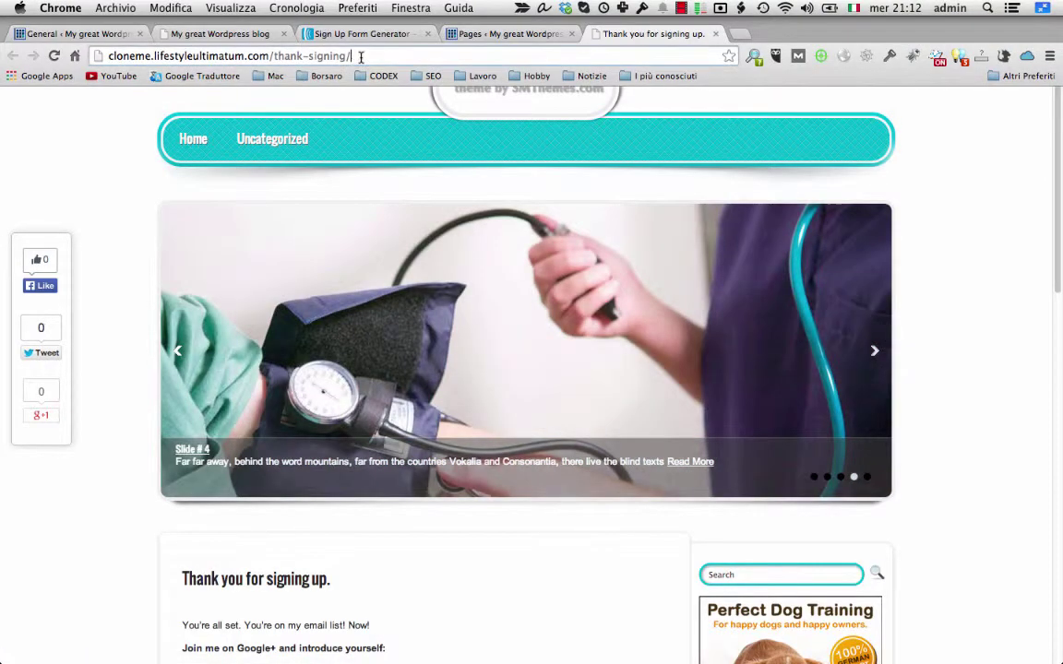
click(255, 56)
key(super+c)
right_click(256, 58)
click(285, 79)
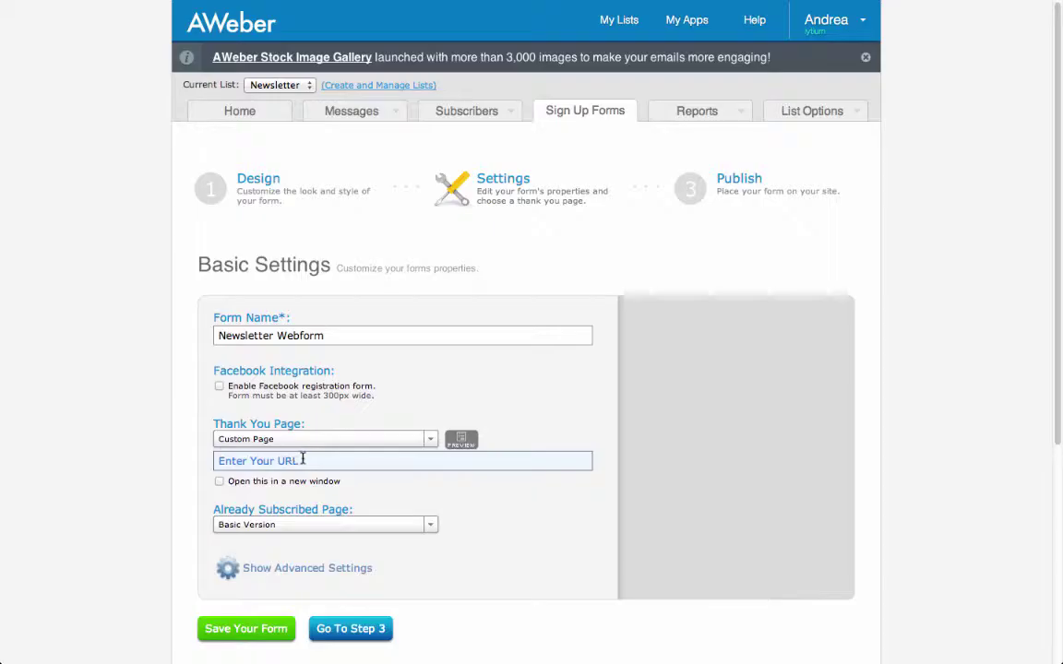
click(301, 458)
right_click(227, 462)
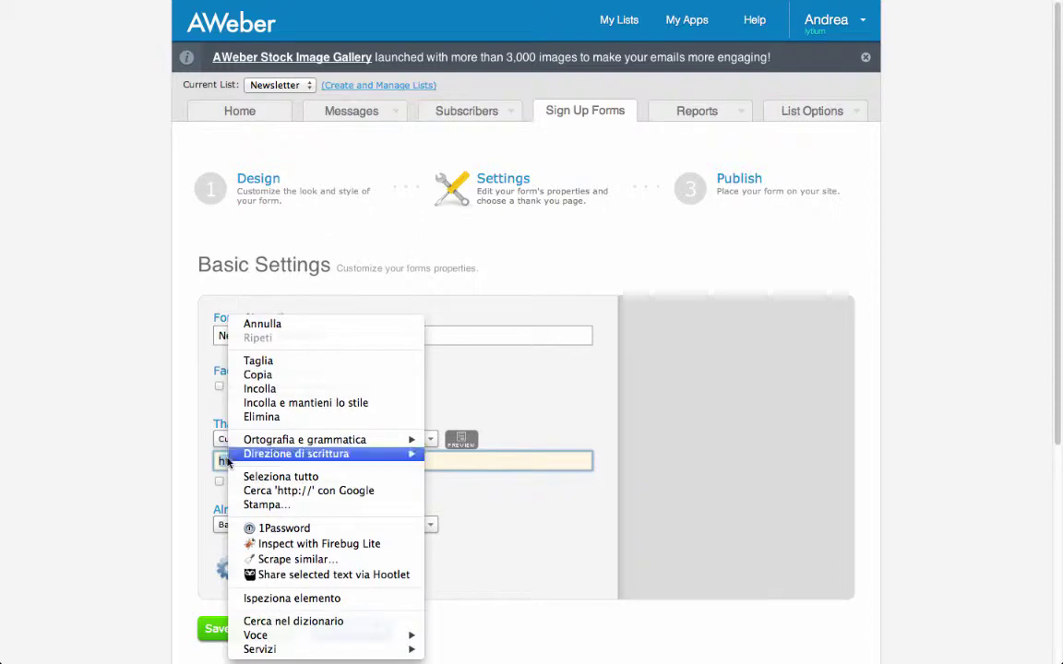
click(260, 388)
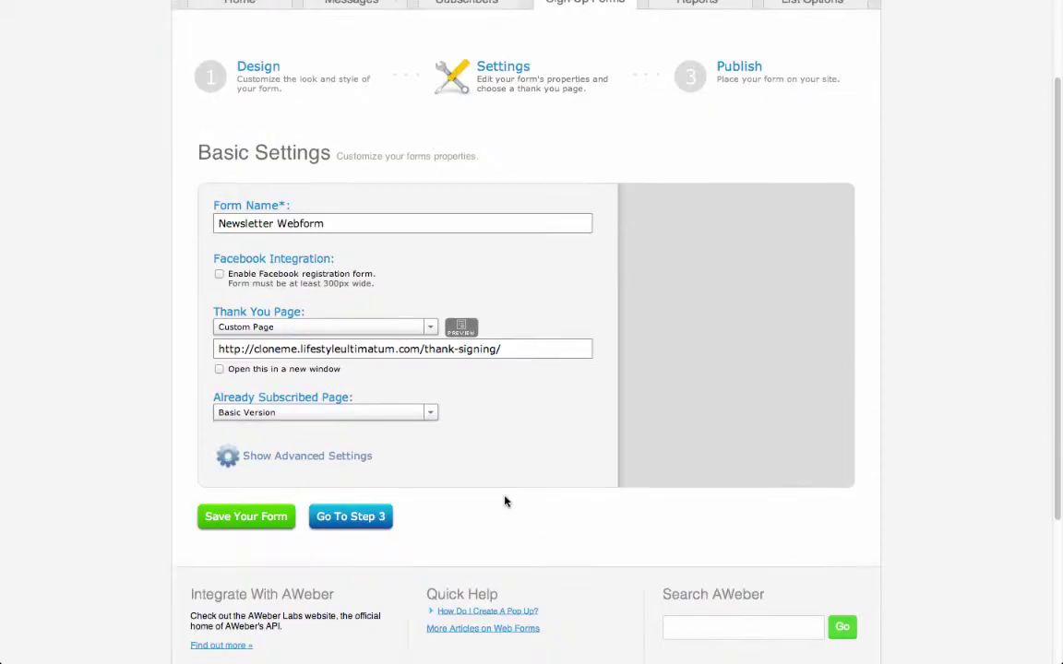
click(257, 521)
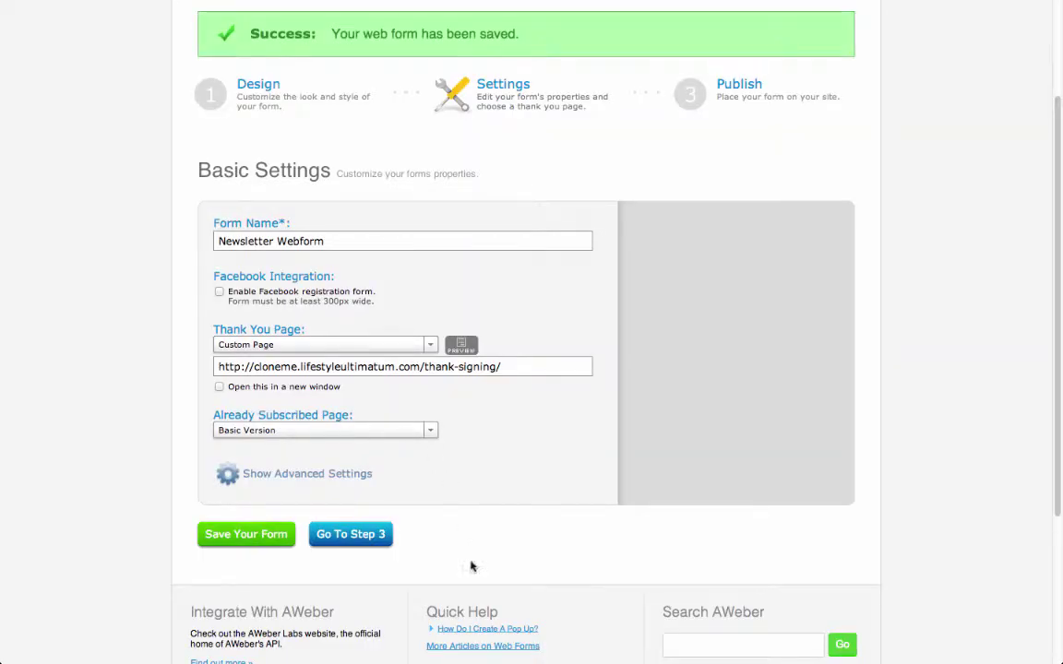
Step: Choose 'I Will Install My Form' on the Publish step and copy the JavaScript snippet
click(351, 535)
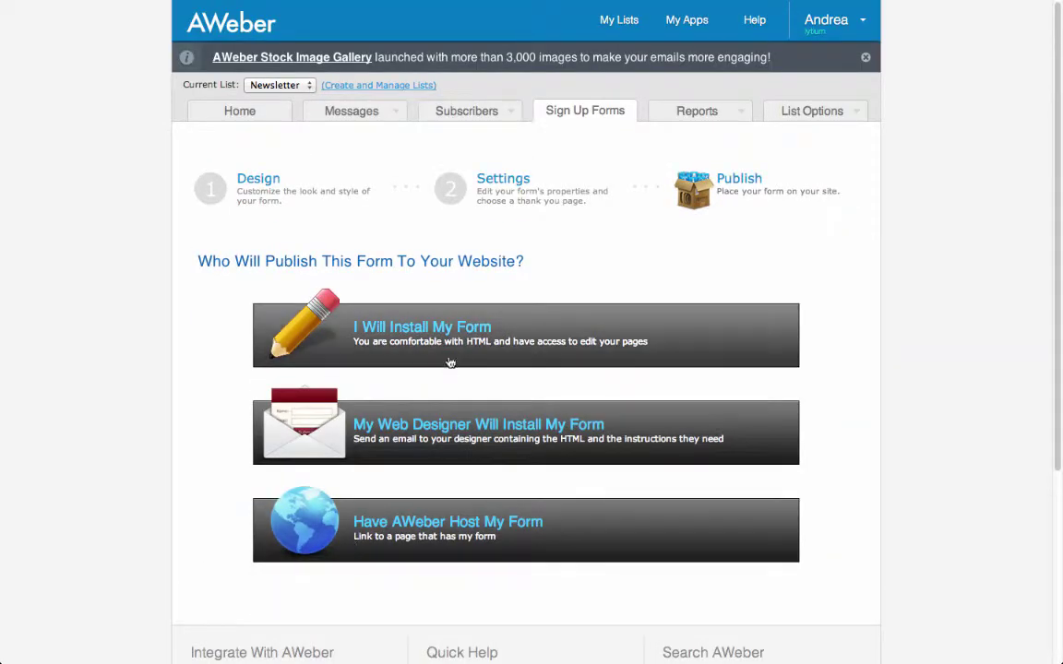
click(402, 325)
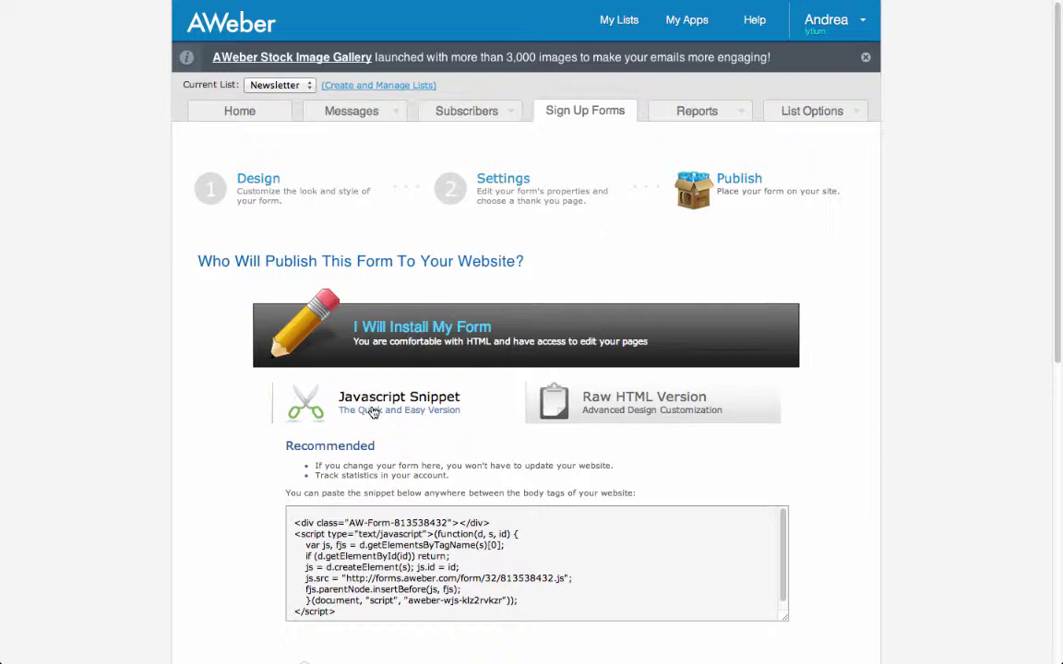
click(302, 523)
key(super+a)
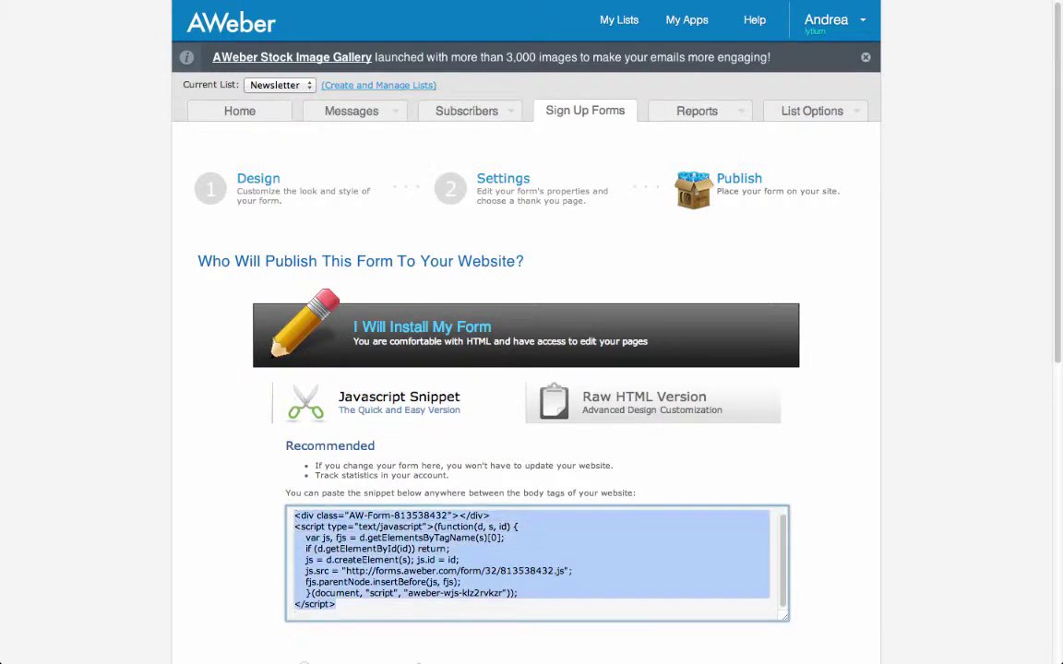
right_click(334, 506)
click(392, 345)
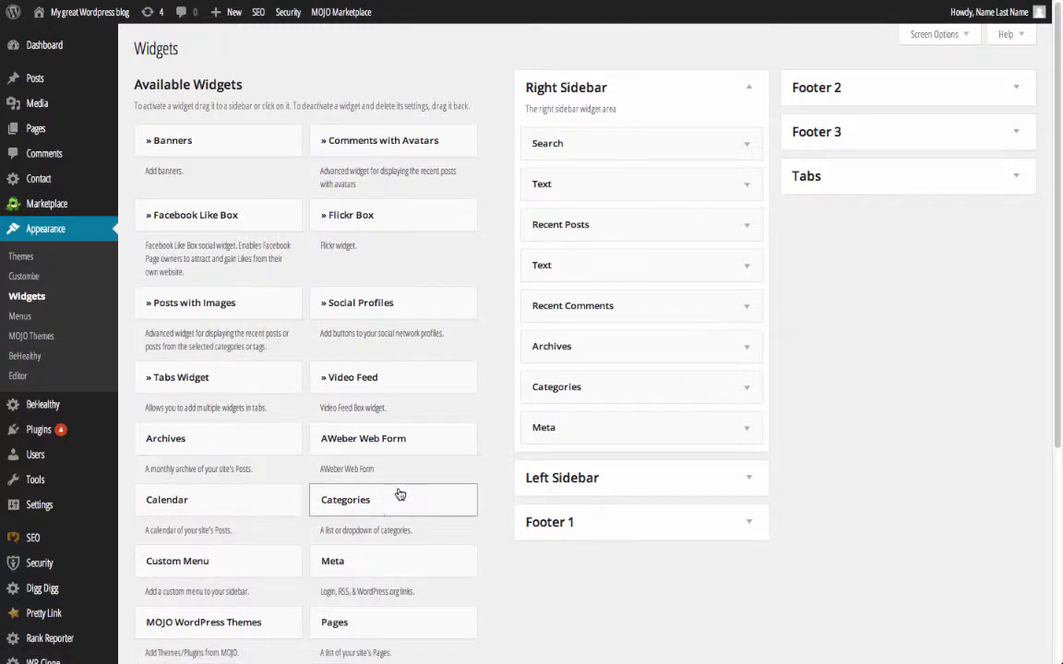
Step: Add a Text widget under Search in the Right Sidebar holding the AWeber form code, and save it
scroll(397, 498, down, 3)
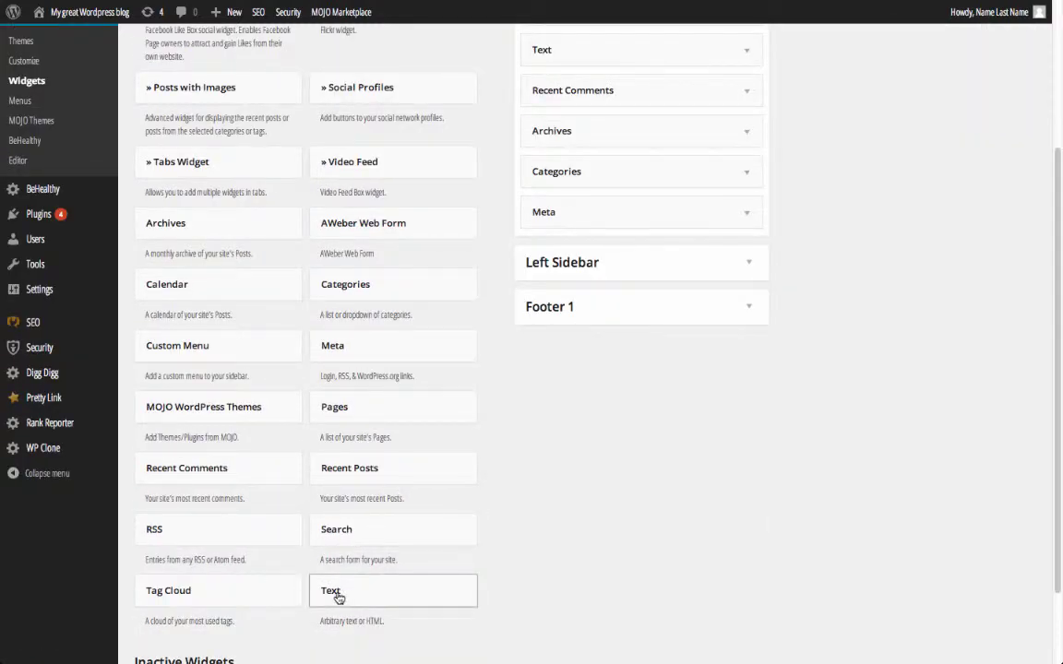
drag(338, 598, 574, 178)
scroll(508, 562, up, 3)
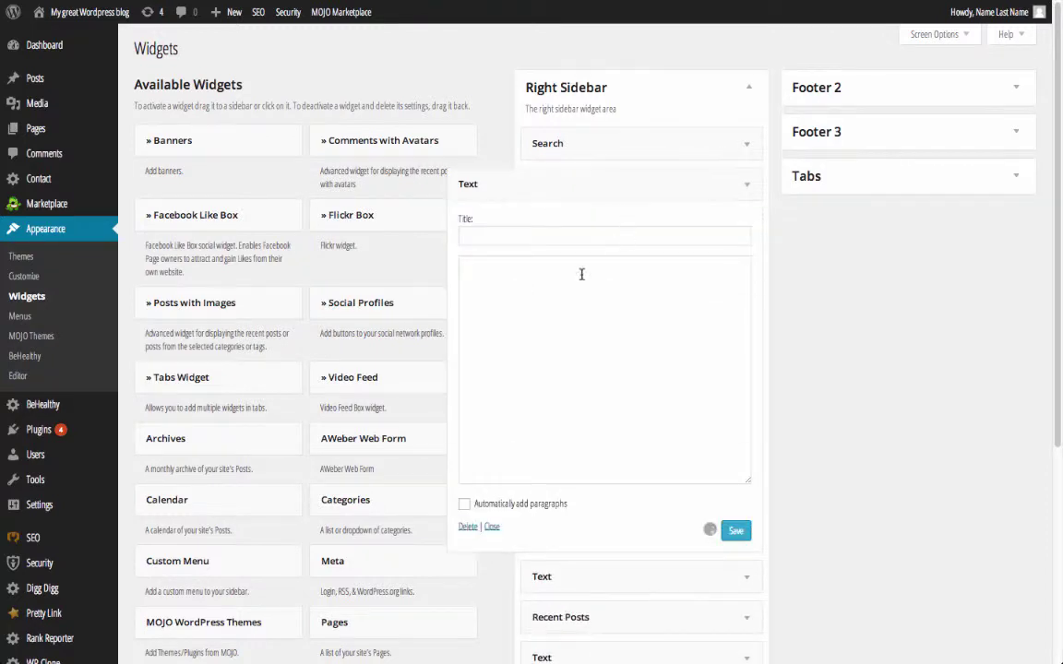
right_click(517, 297)
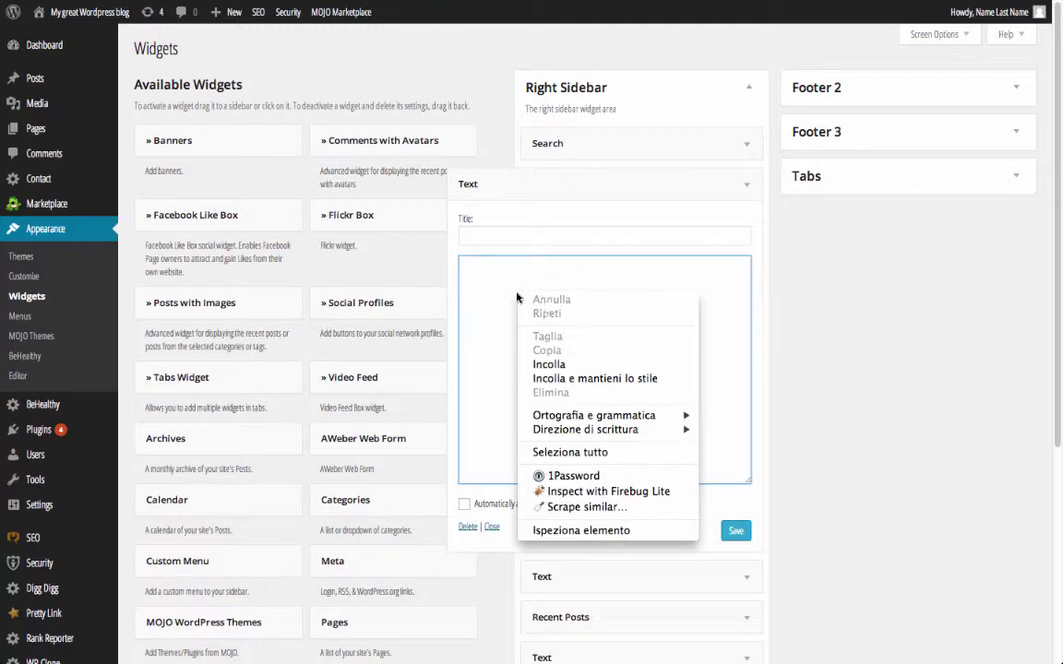
click(548, 365)
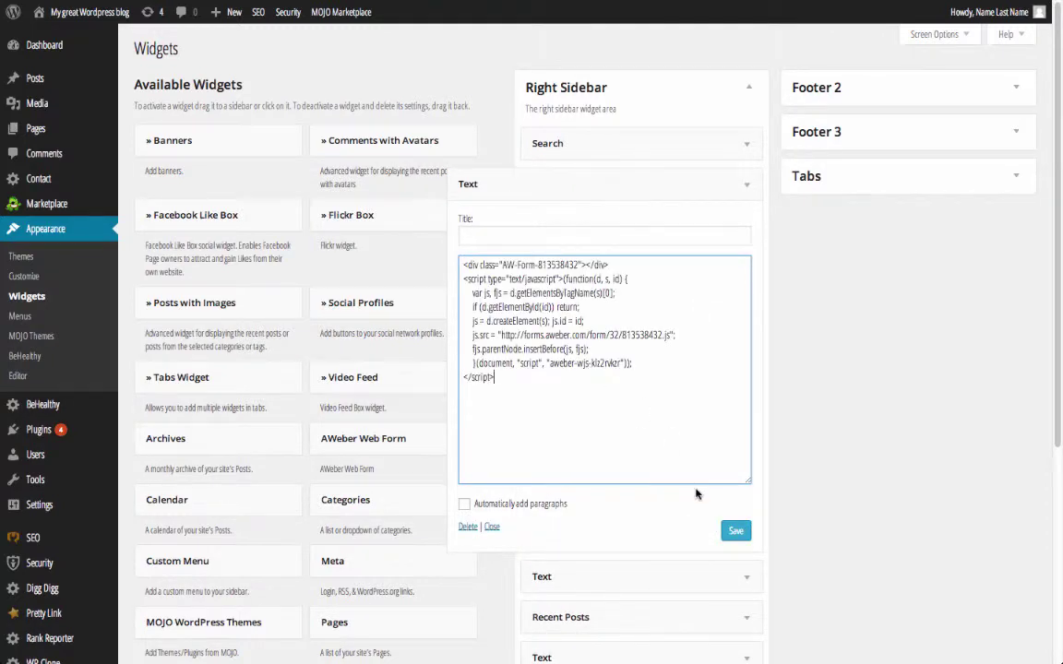
click(734, 533)
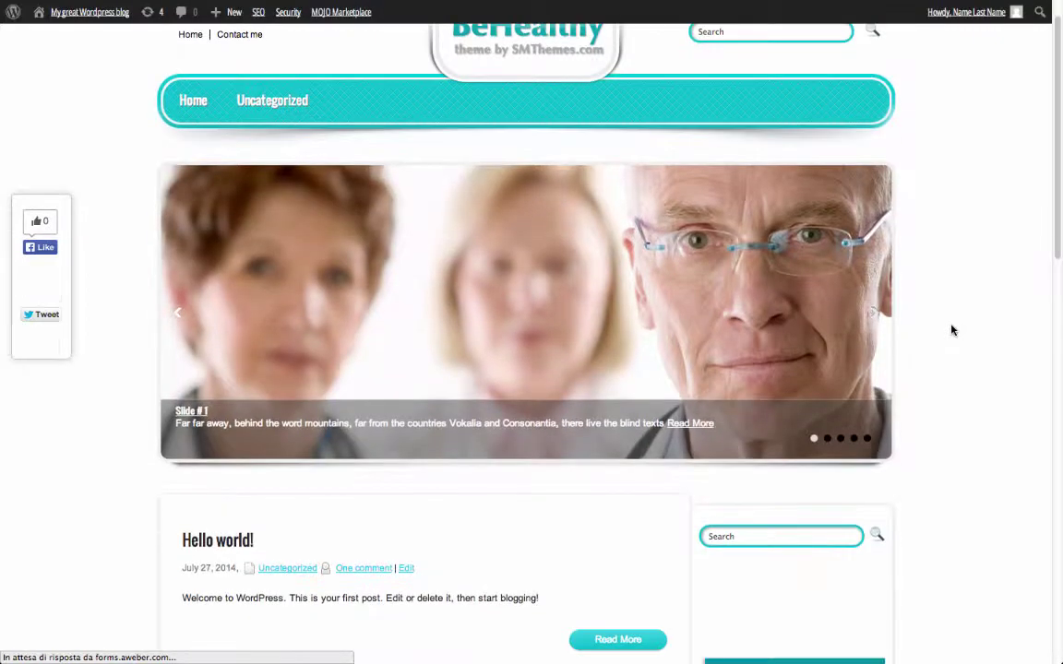
scroll(953, 330, down, 3)
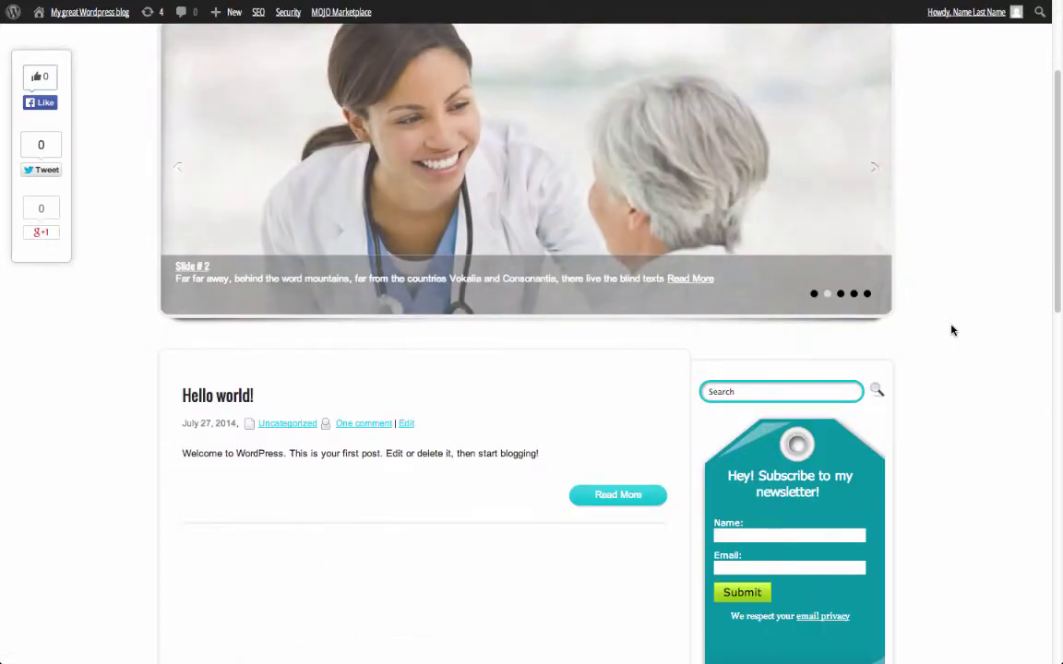
scroll(952, 330, down, 3)
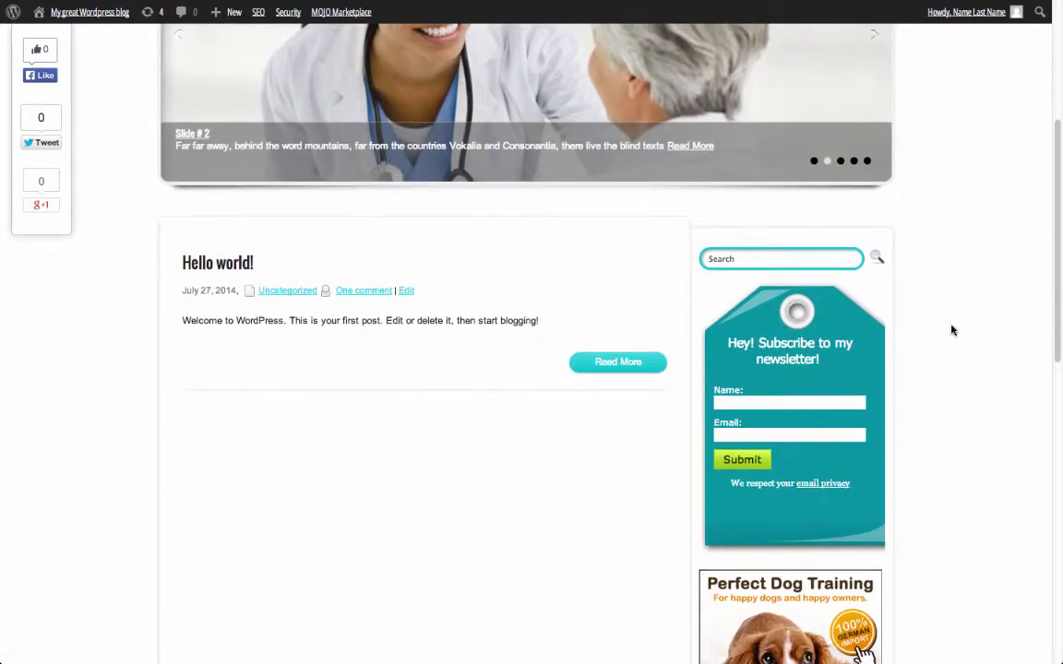
scroll(952, 330, down, 1)
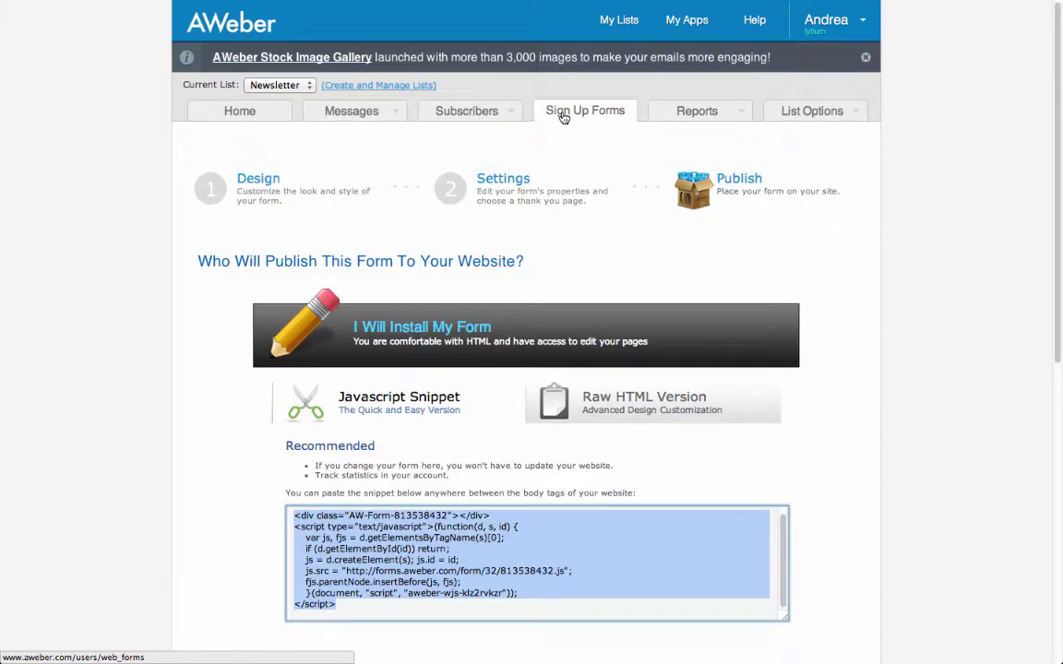
Step: Apply the red Book Cover template to the AWeber signup form
click(268, 180)
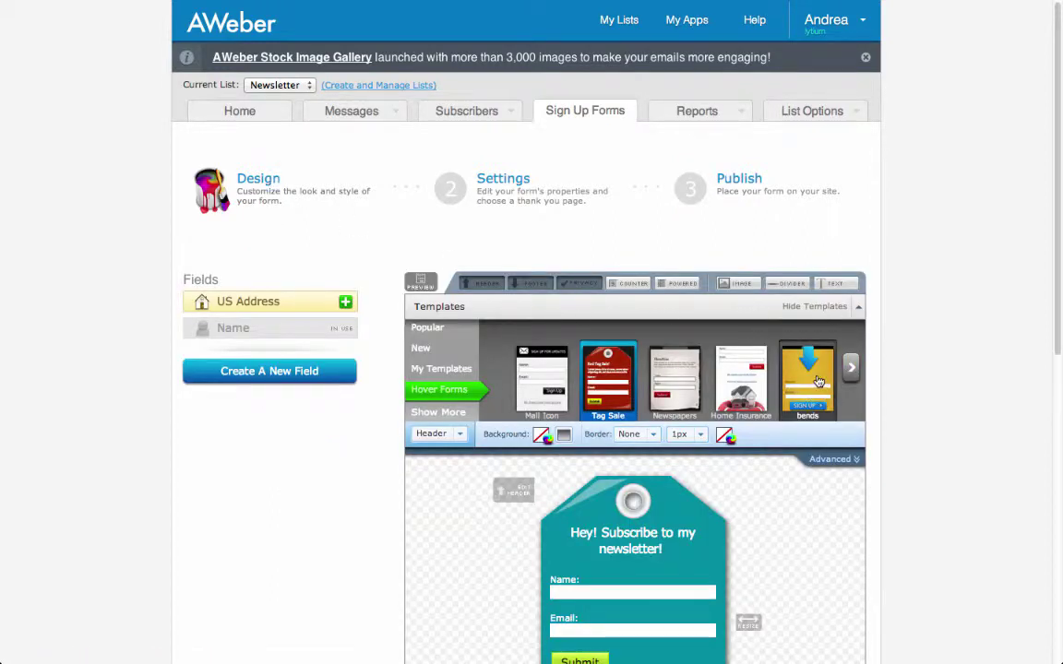
click(852, 368)
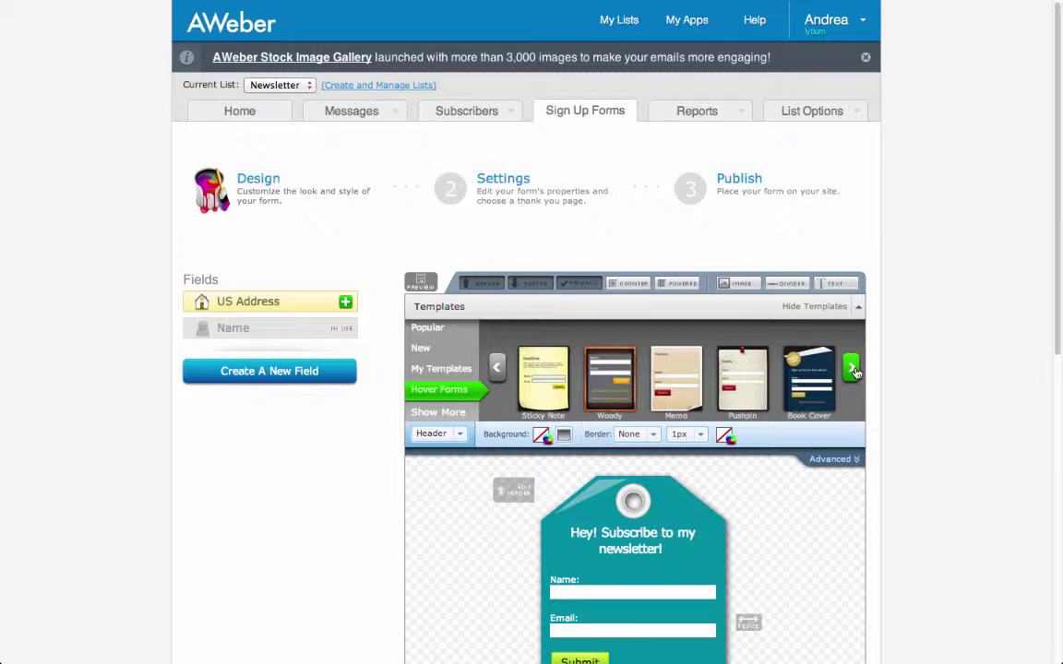
mouse_move(808, 378)
click(606, 610)
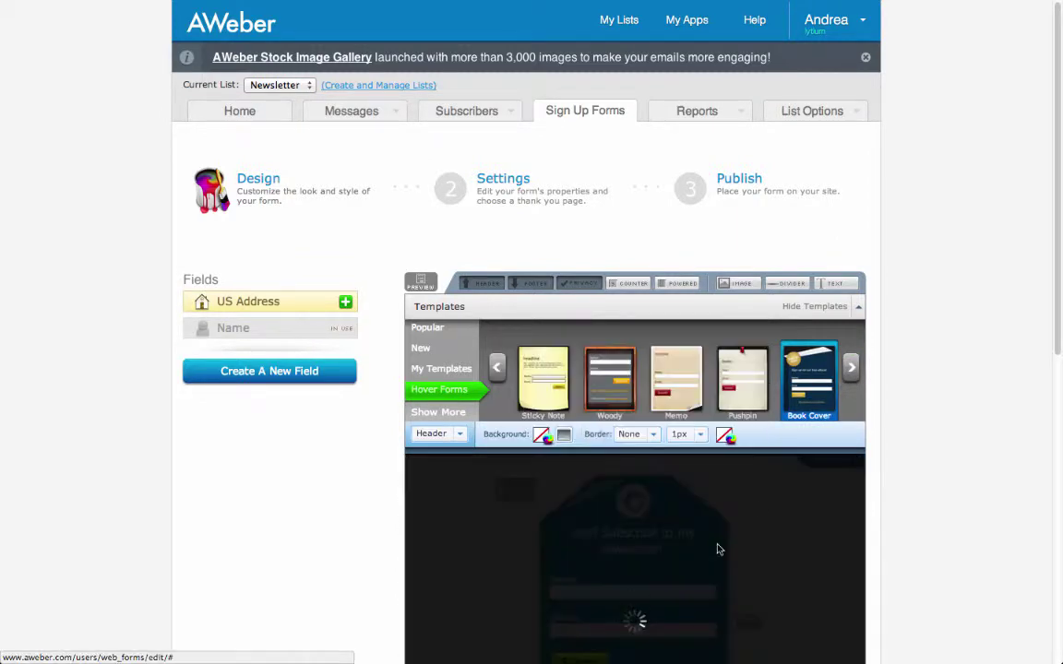
scroll(919, 441, down, 3)
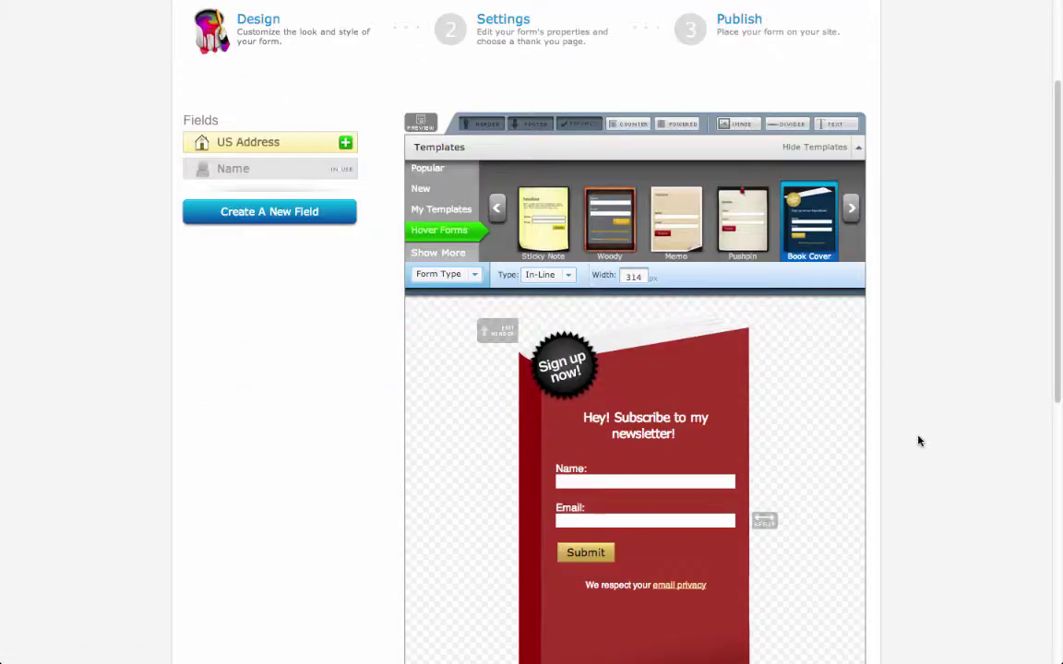
scroll(918, 441, down, 2)
Step: Change the form heading to 'Hey! Subscribe and download my ebook!'
click(498, 271)
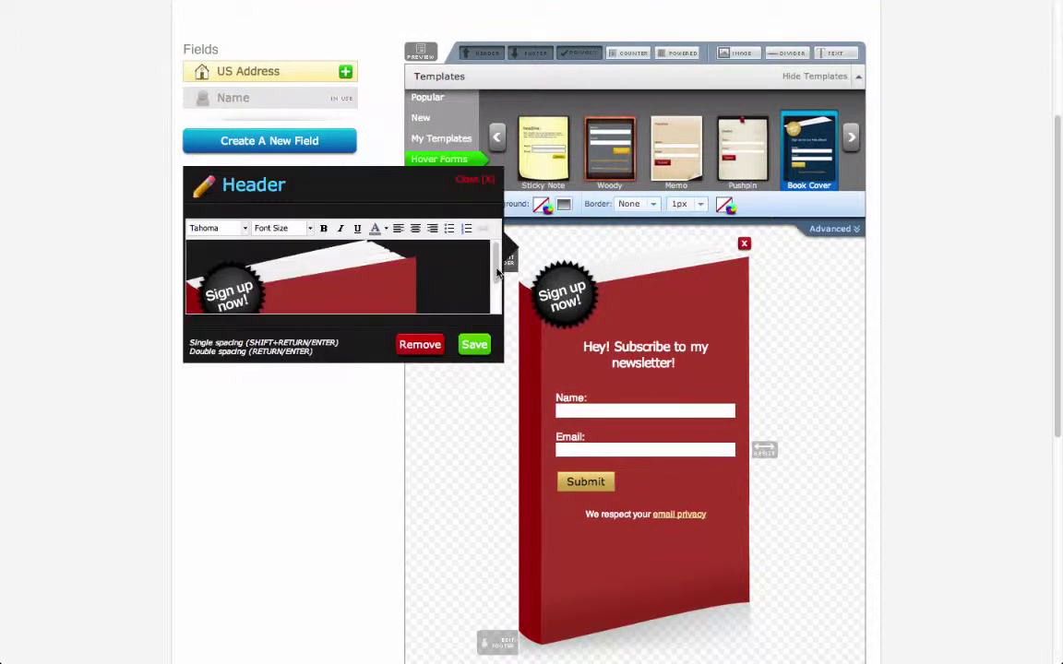
scroll(498, 271, up, 2)
drag(341, 397, 449, 397)
text(and download my eb)
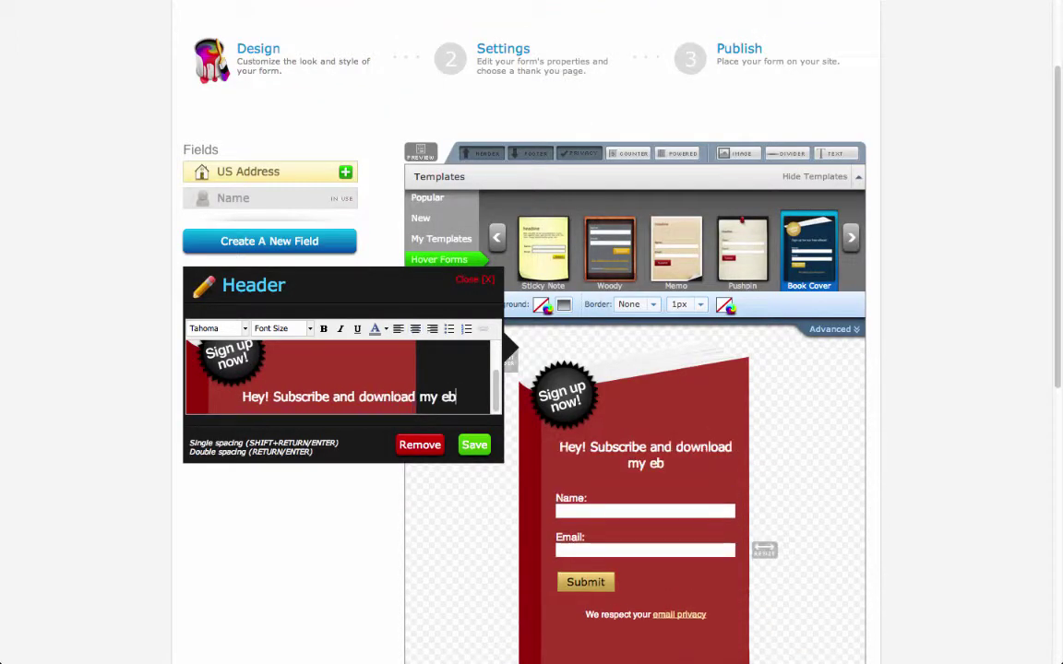
text(ook!)
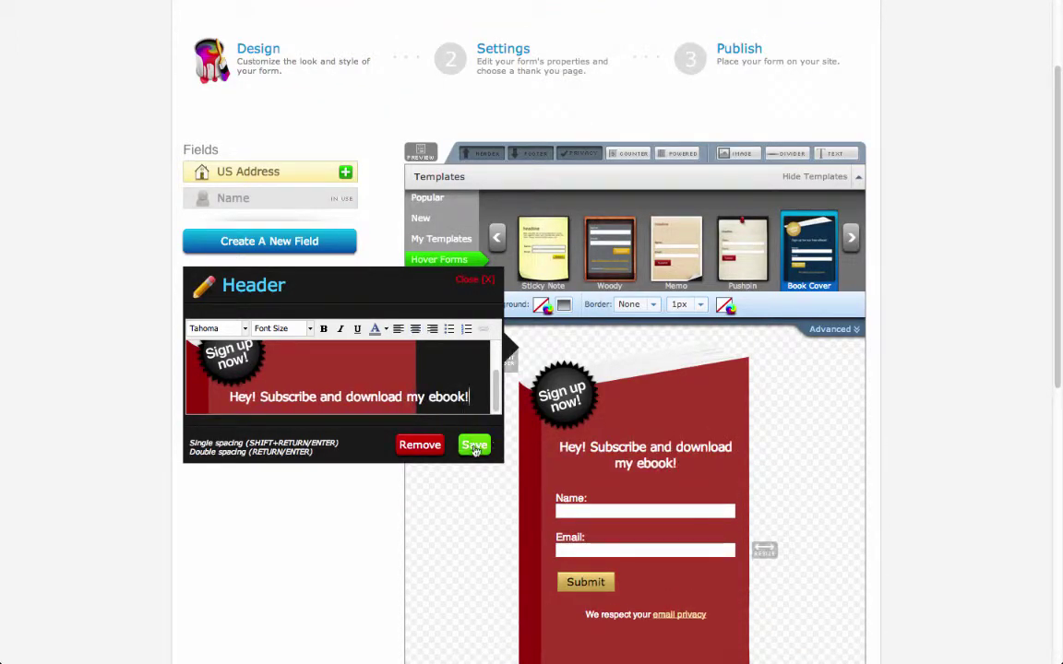
click(475, 445)
Step: Save the updated Book Cover web form
scroll(818, 459, down, 2)
scroll(818, 458, down, 2)
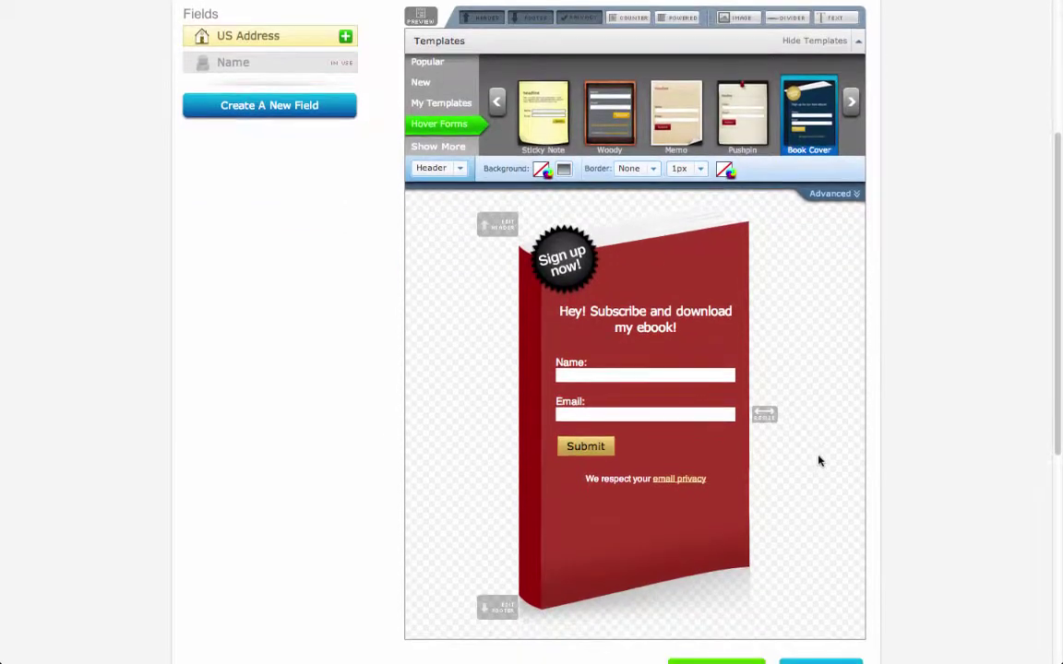
click(744, 624)
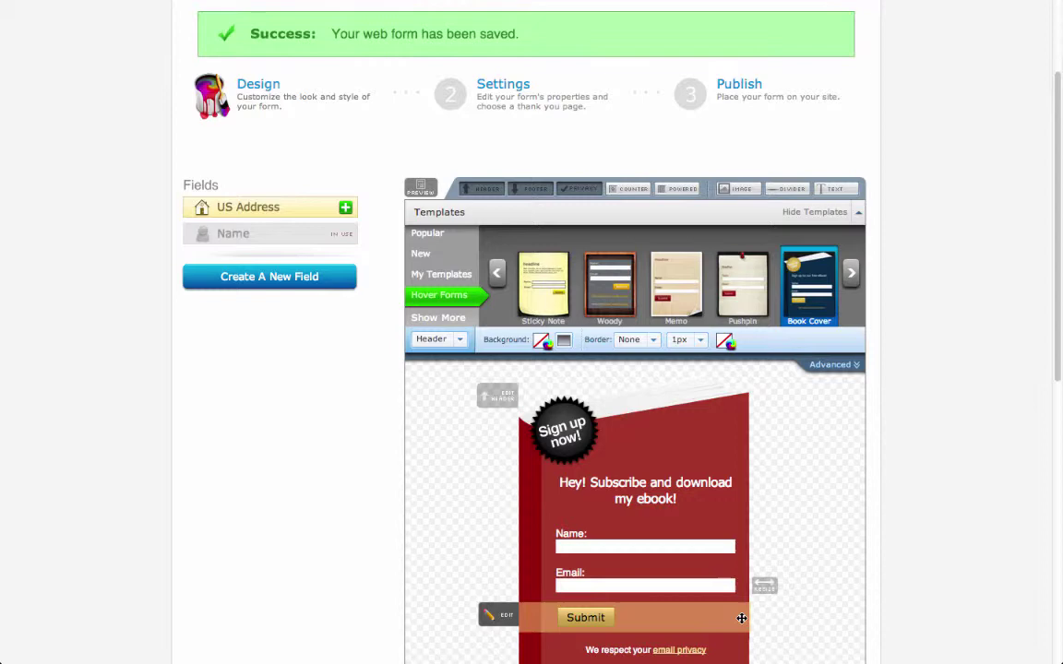
scroll(744, 537, up, 3)
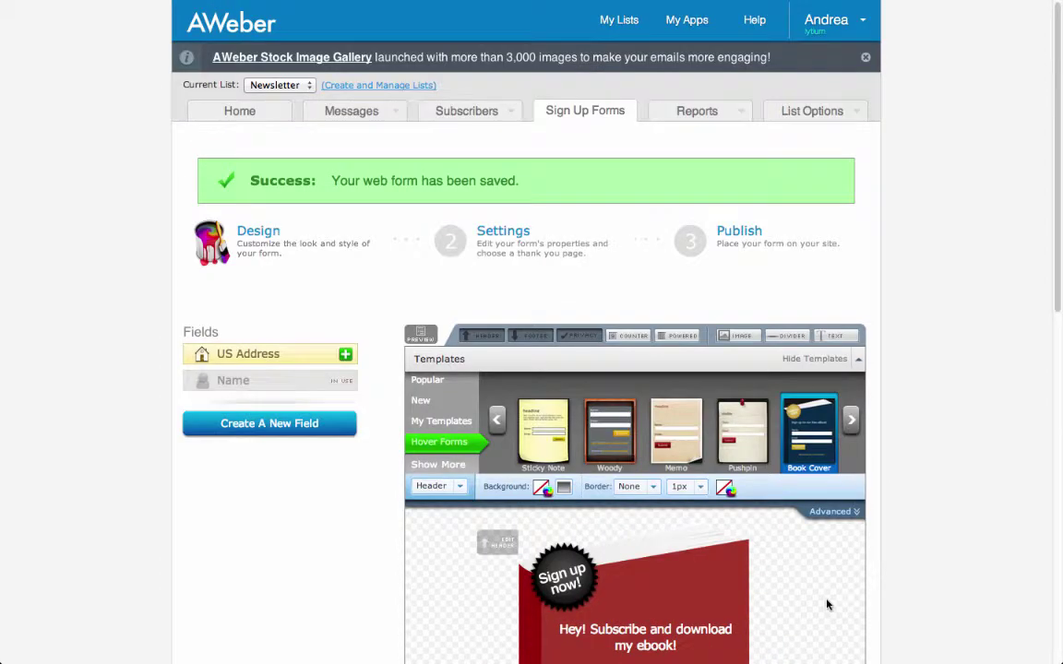
scroll(741, 619, down, 3)
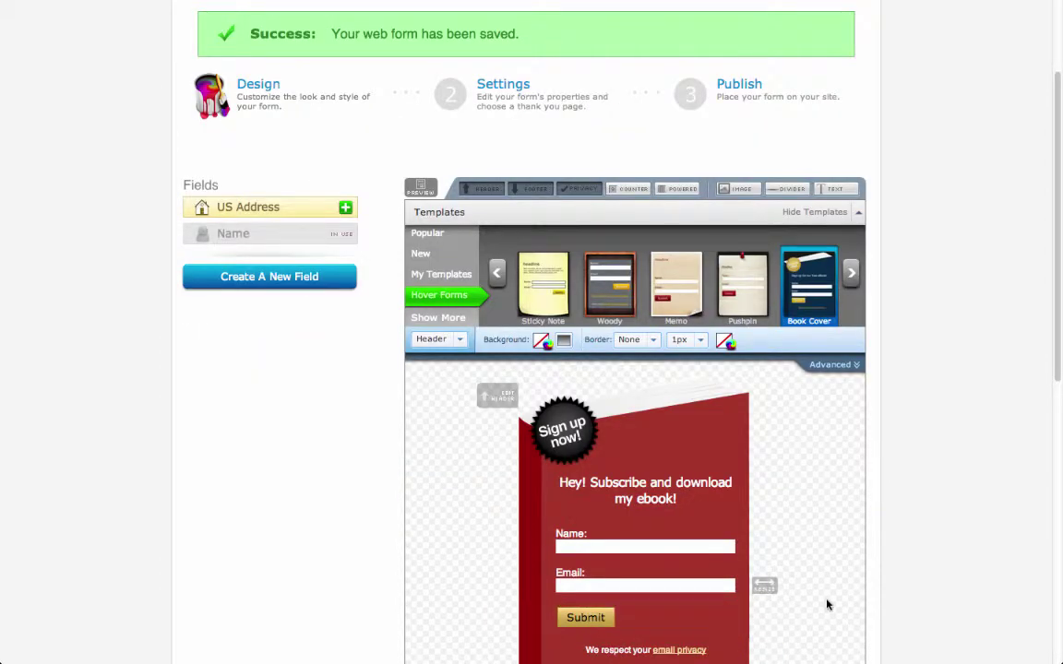
scroll(828, 603, up, 3)
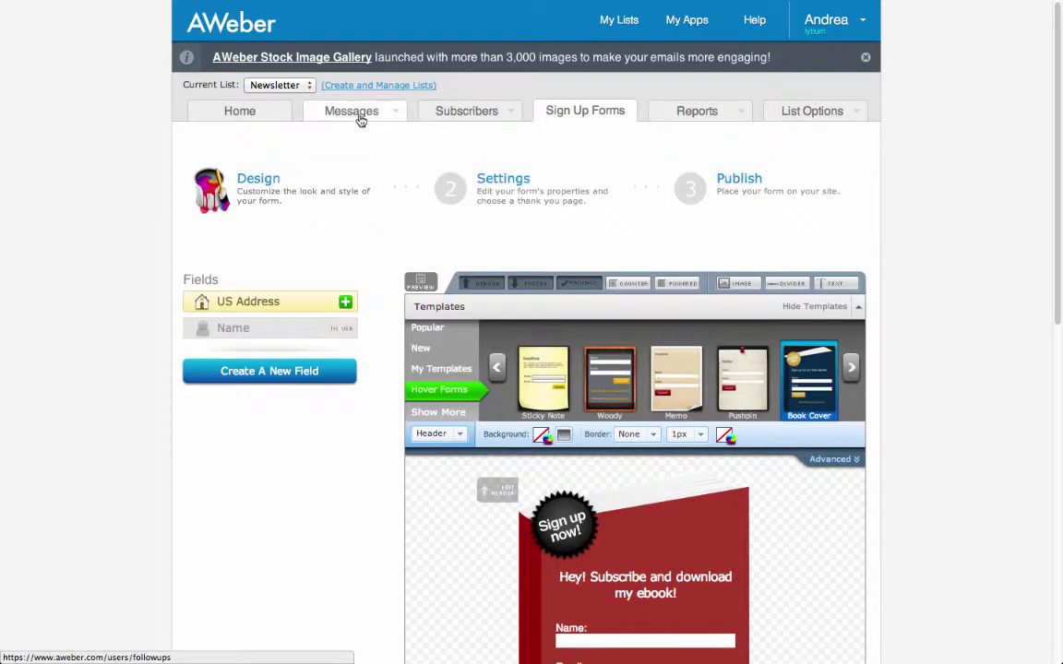
Step: Create the first follow-up email, starting its body with 'Welcome to my newsletter,' and a new line
mouse_move(361, 117)
click(360, 138)
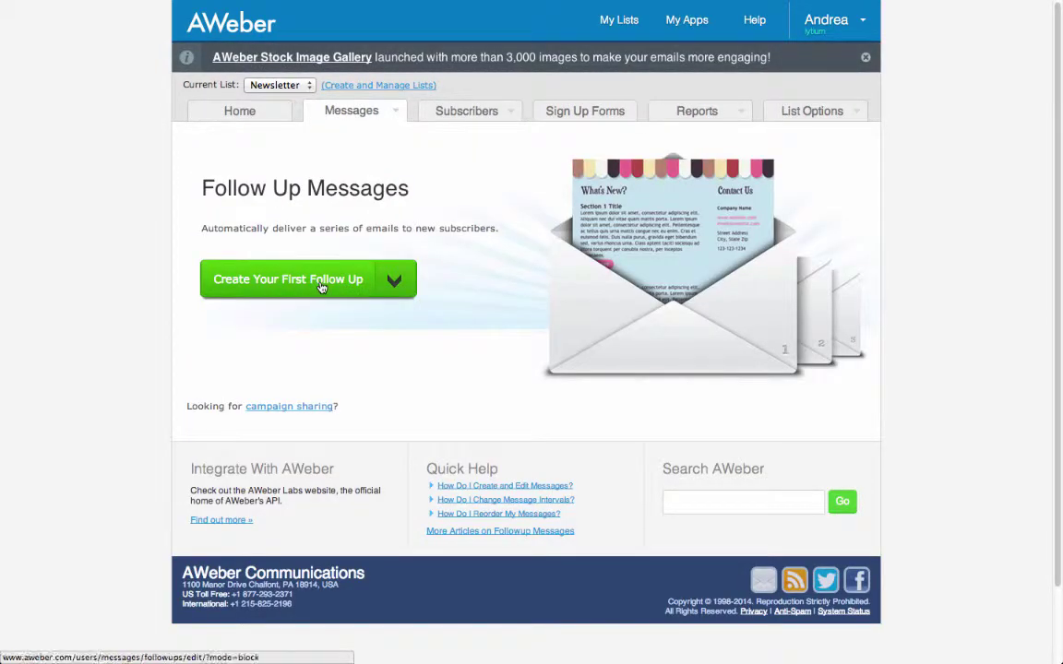
click(321, 287)
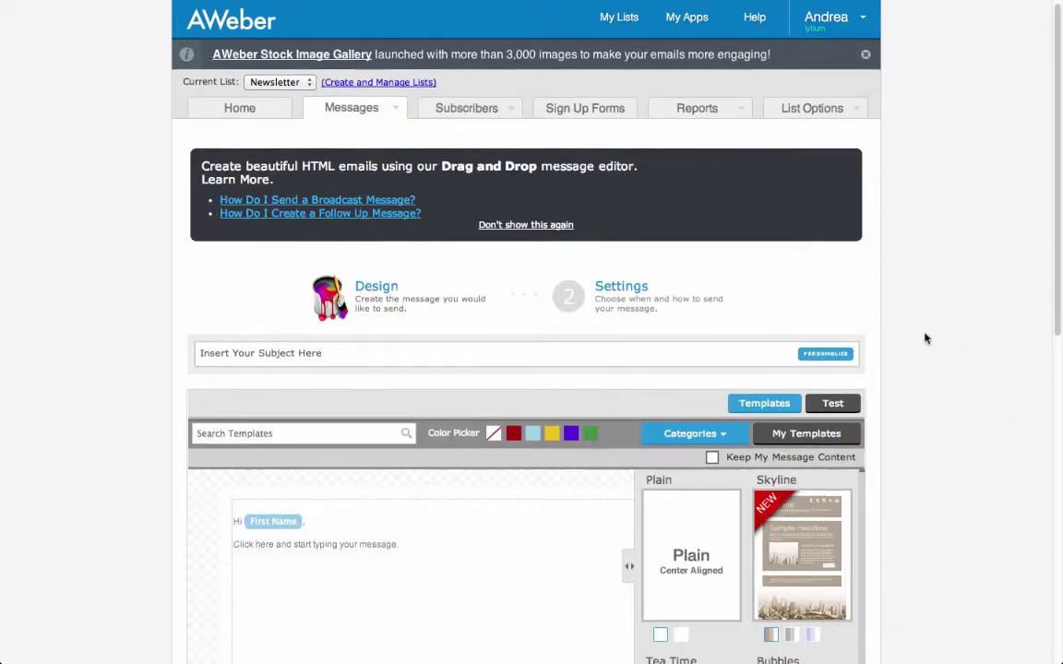
scroll(925, 340, down, 3)
click(268, 385)
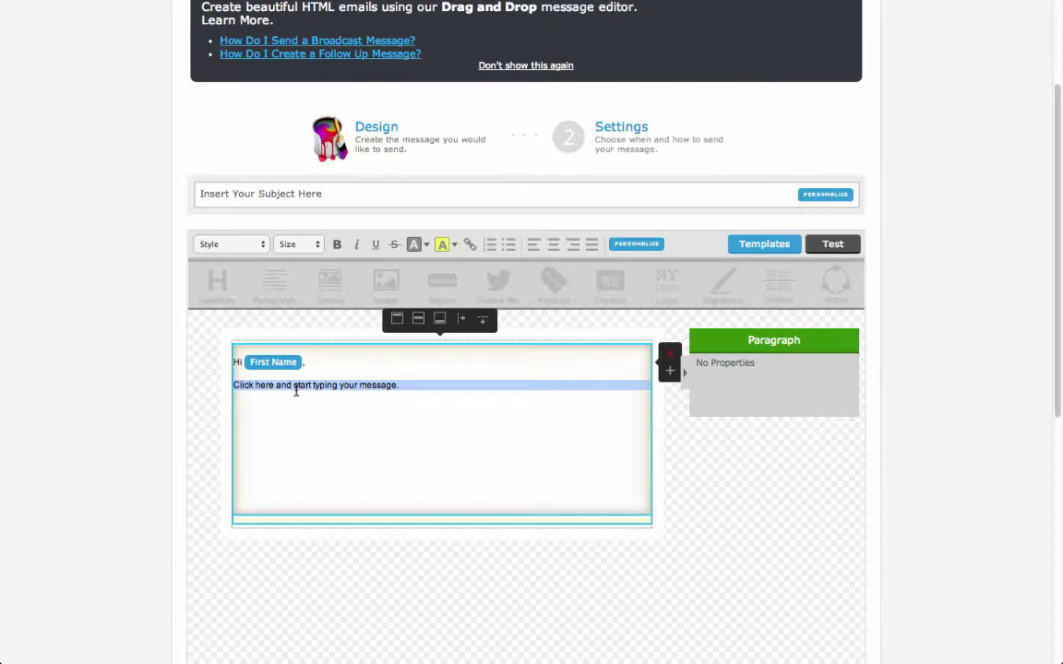
text(Welcome to my newsletter, to download my ebook click here:)
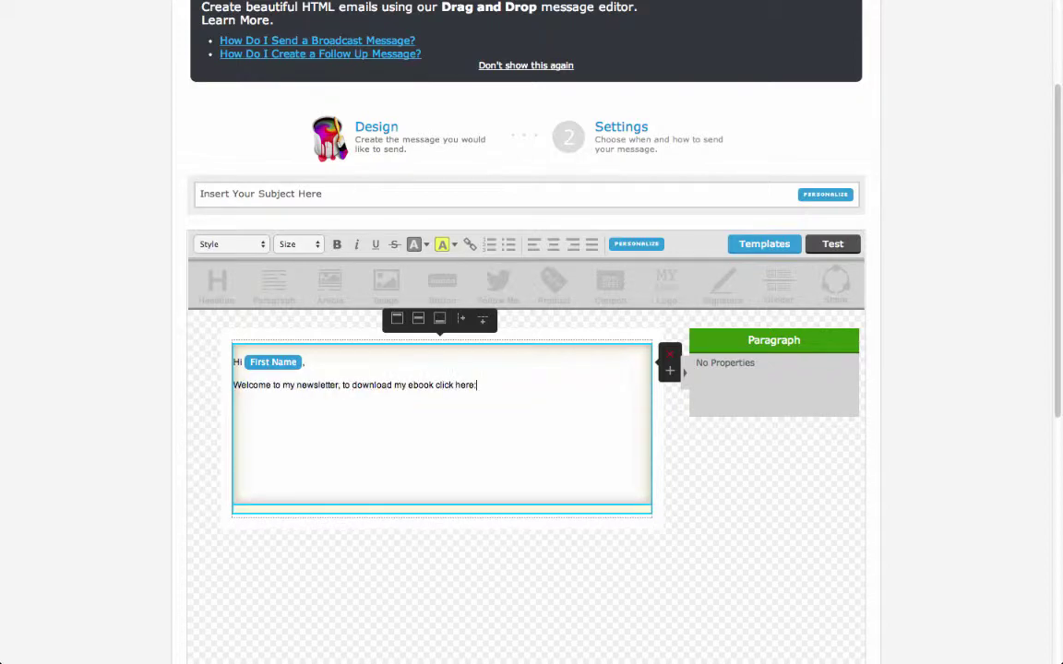
key(Return)
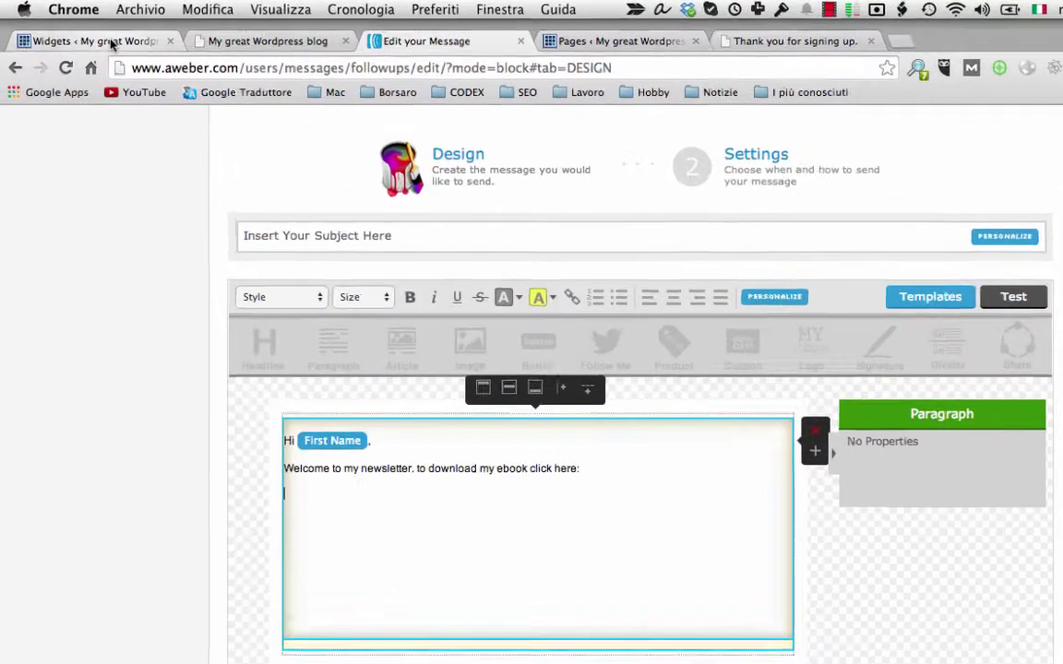
Step: Upload ebook.pdf to the WordPress media library
click(72, 33)
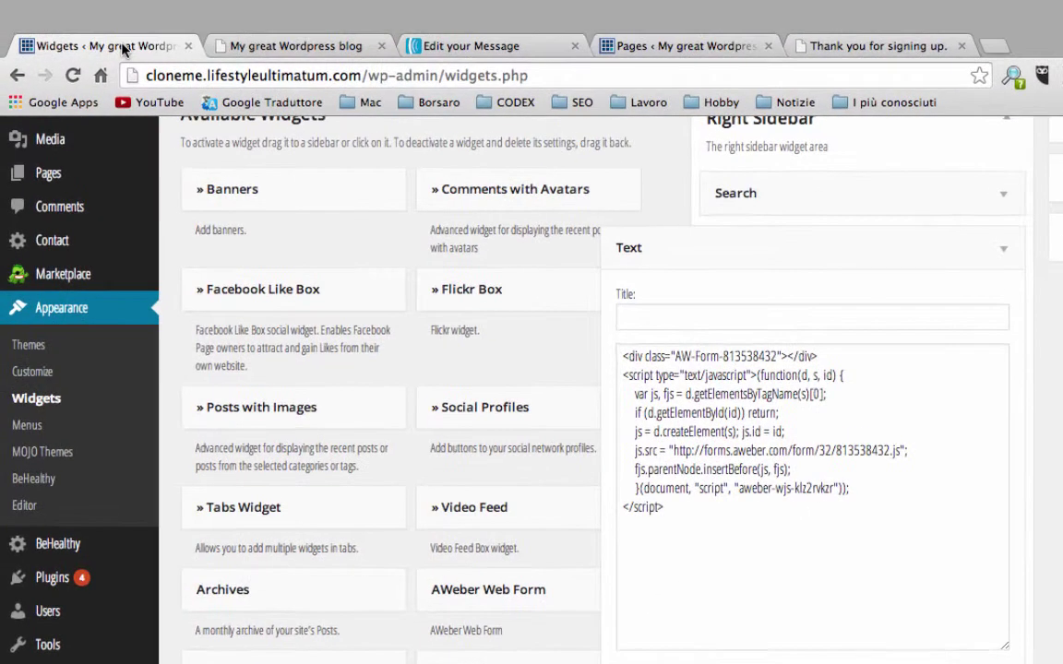
mouse_move(38, 151)
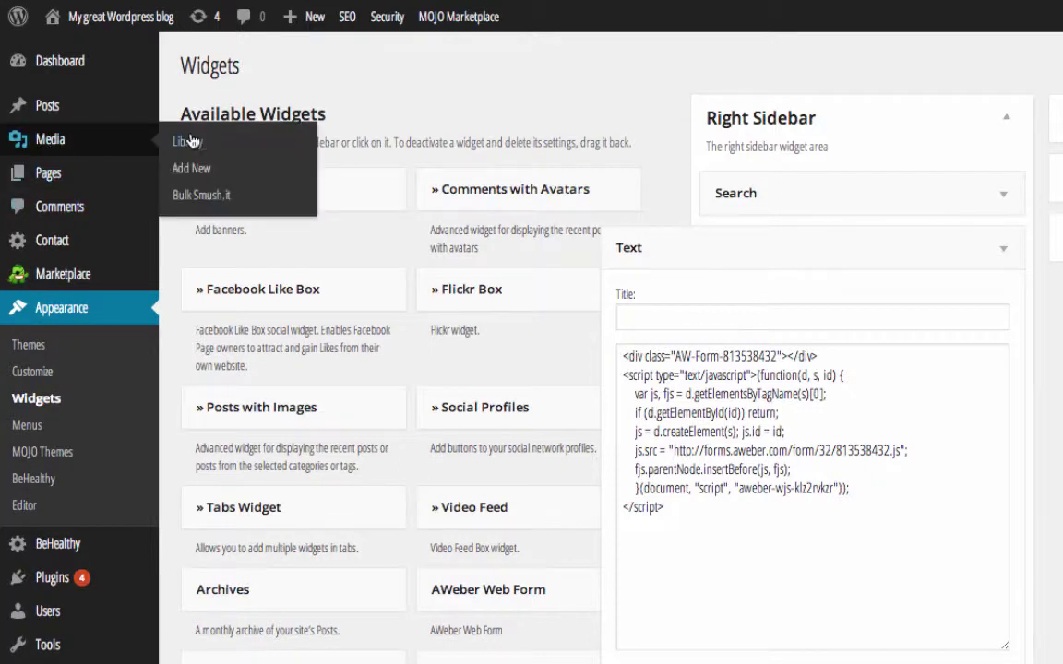
click(193, 166)
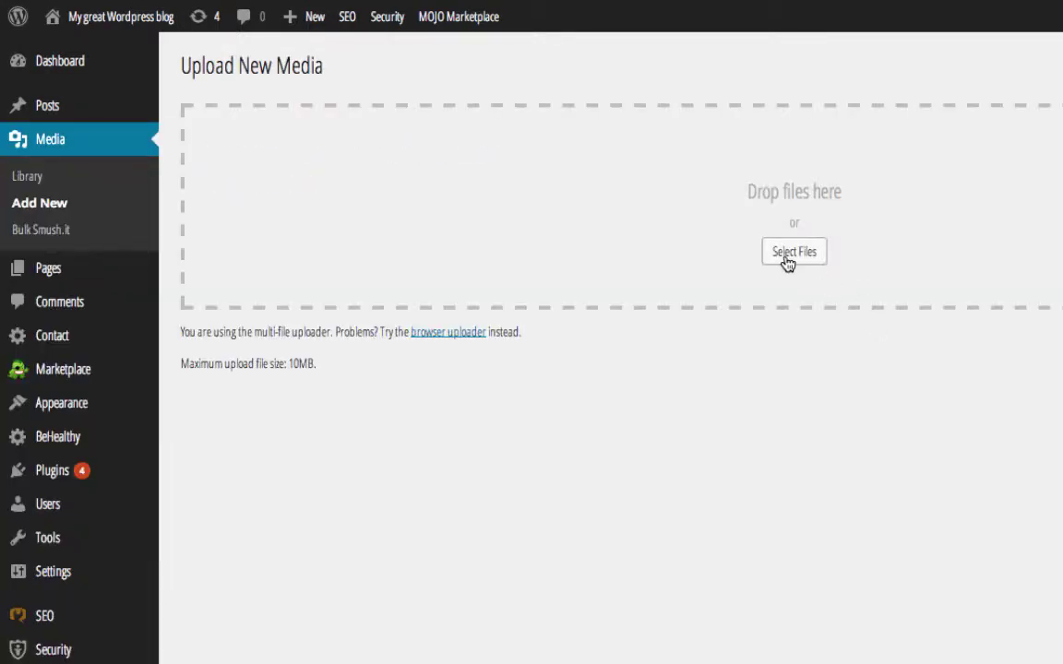
click(787, 263)
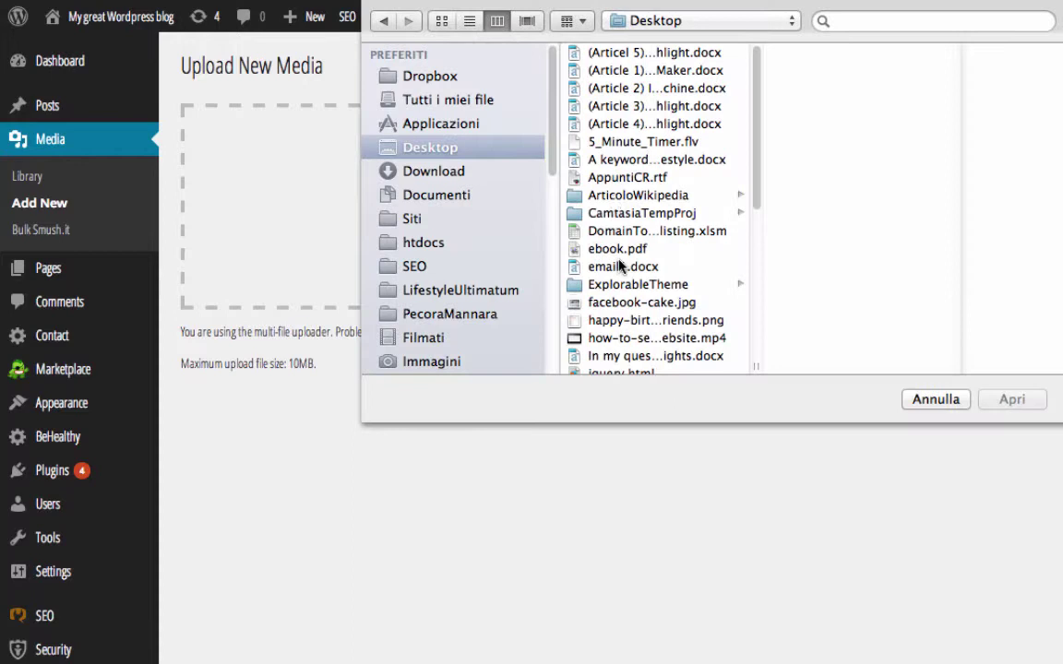
click(600, 250)
click(1017, 404)
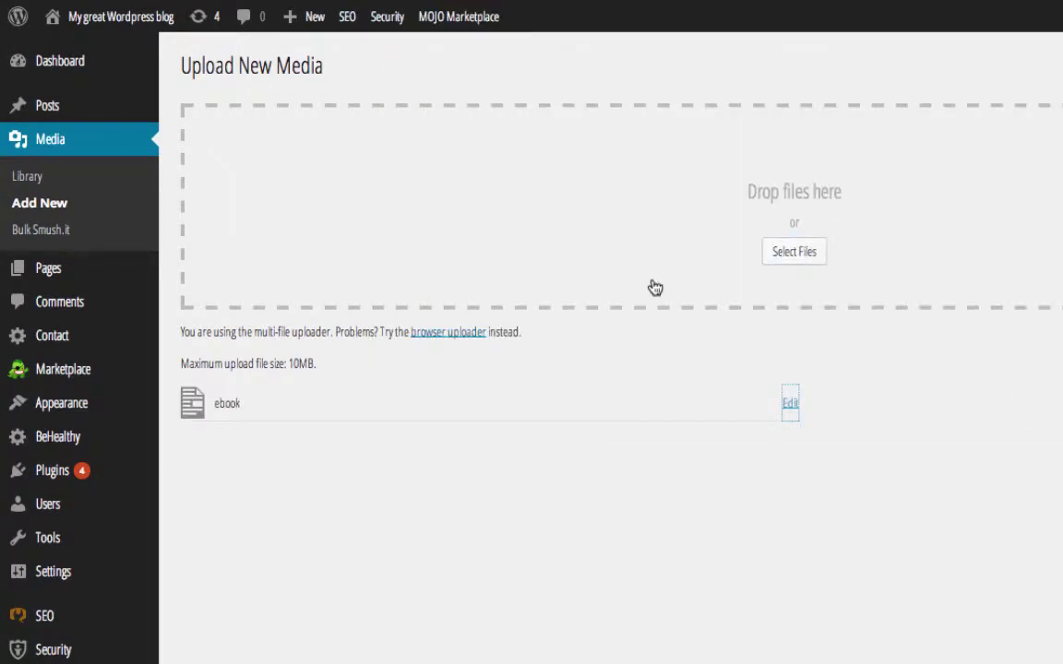
Step: Copy the file URL of the uploaded ebook.pdf
click(790, 407)
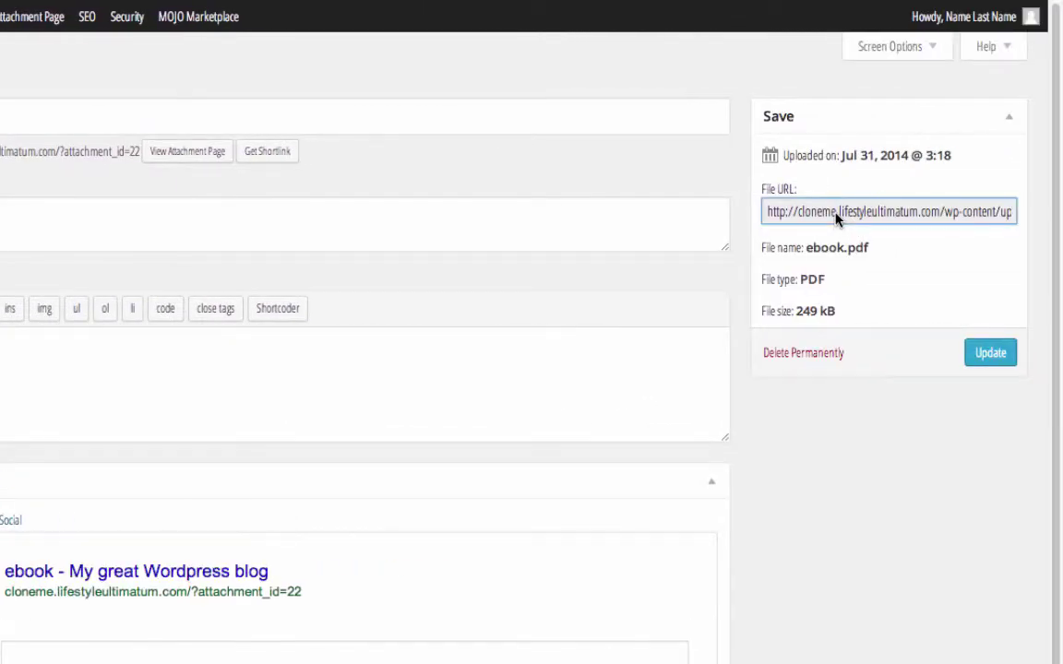
click(837, 217)
right_click(837, 217)
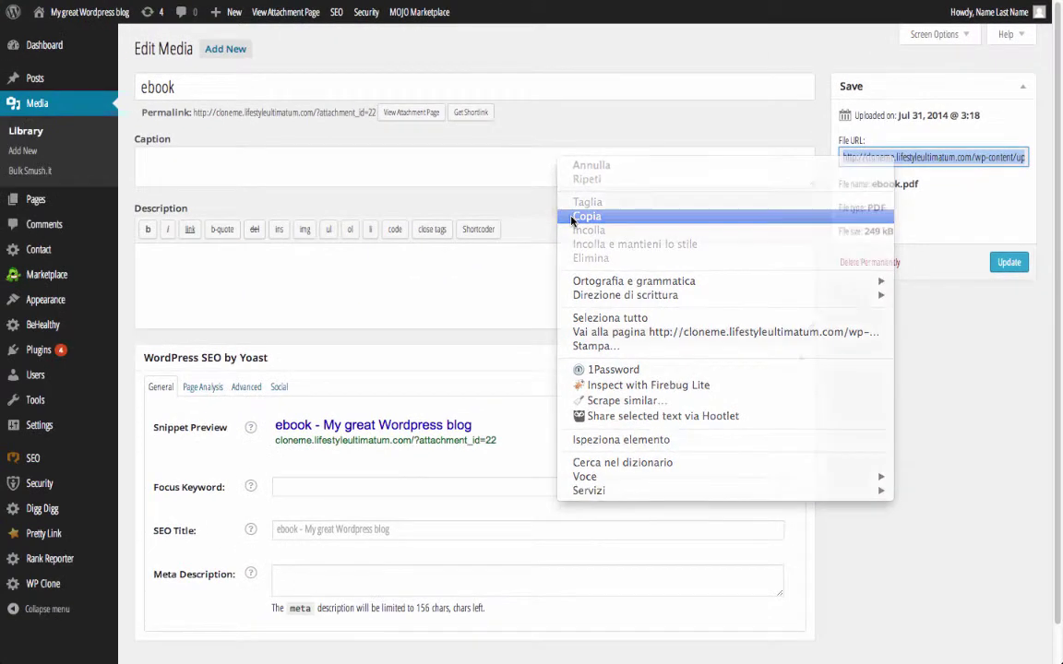
click(573, 217)
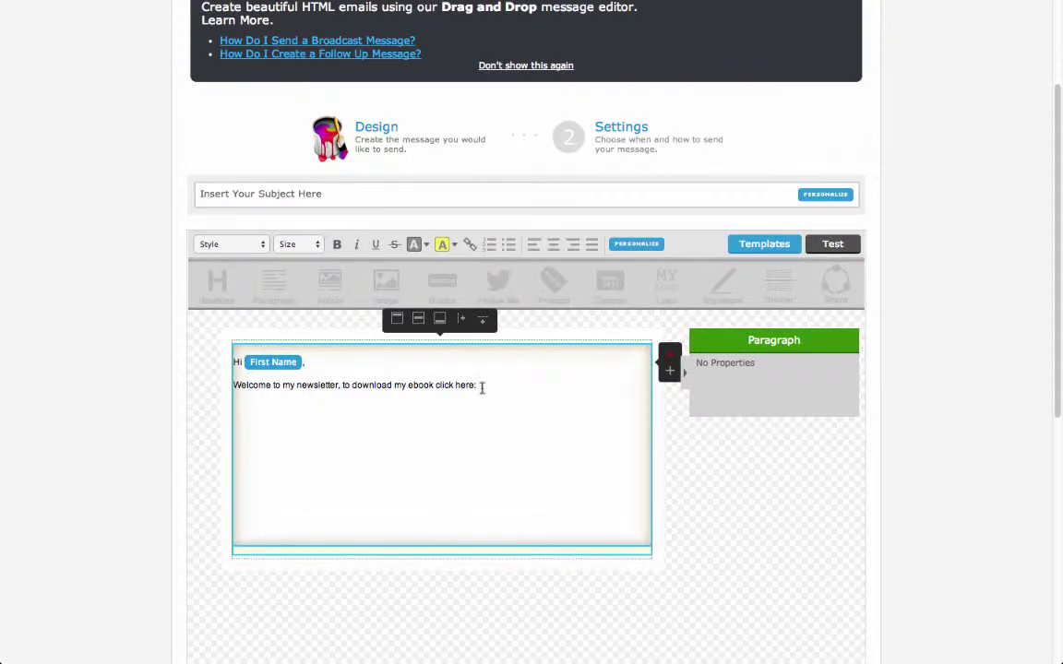
Step: Paste the ebook URL below the welcome text and turn it into a link
right_click(245, 405)
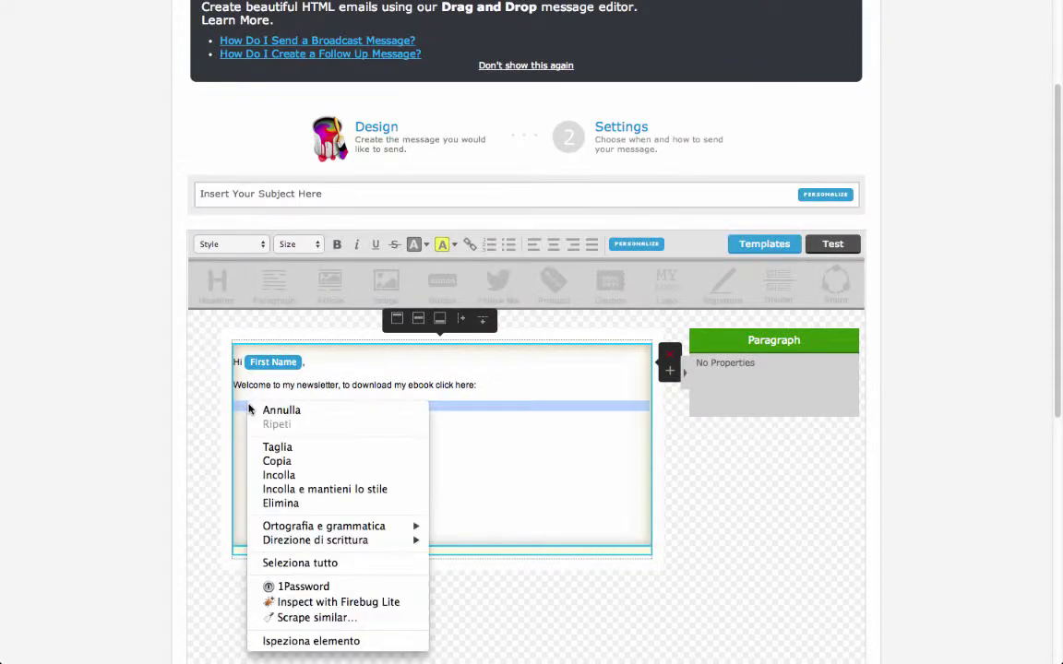
click(278, 475)
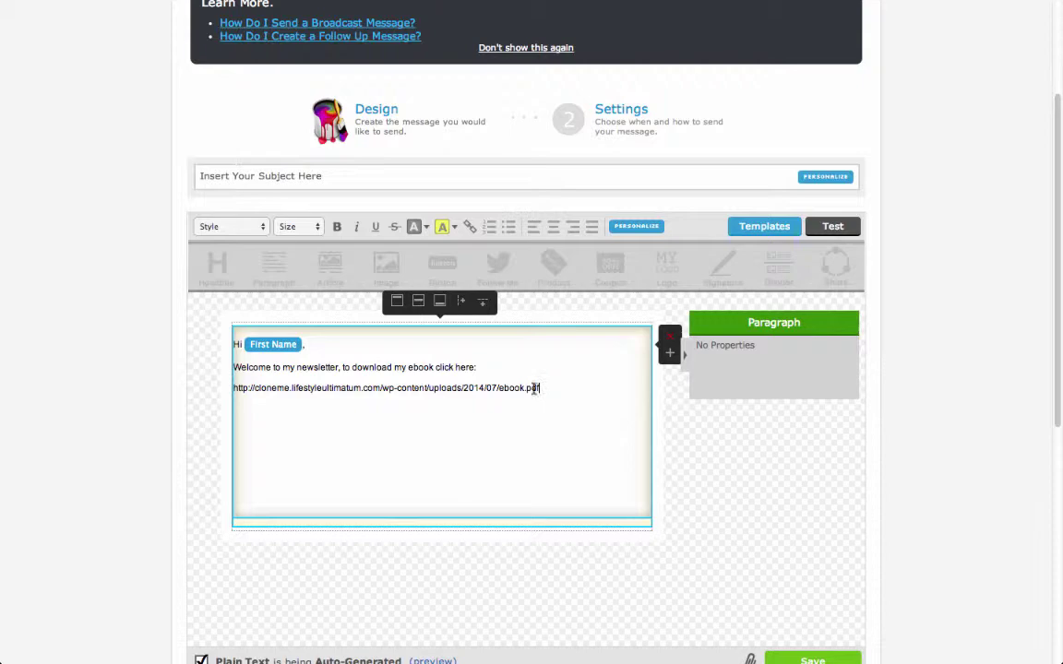
drag(534, 387, 223, 387)
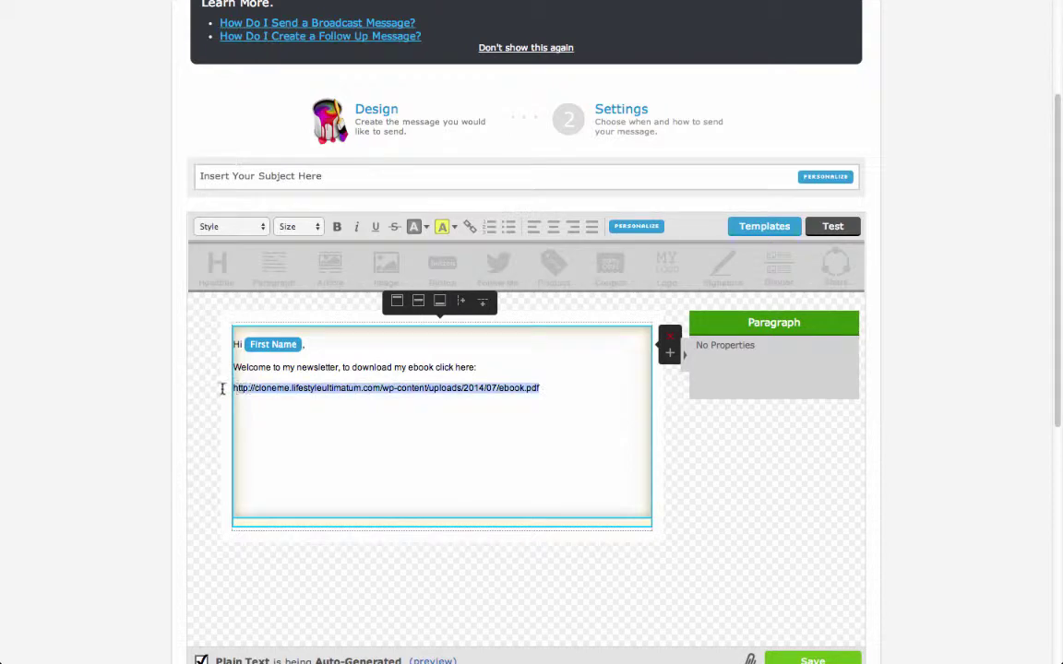
click(469, 227)
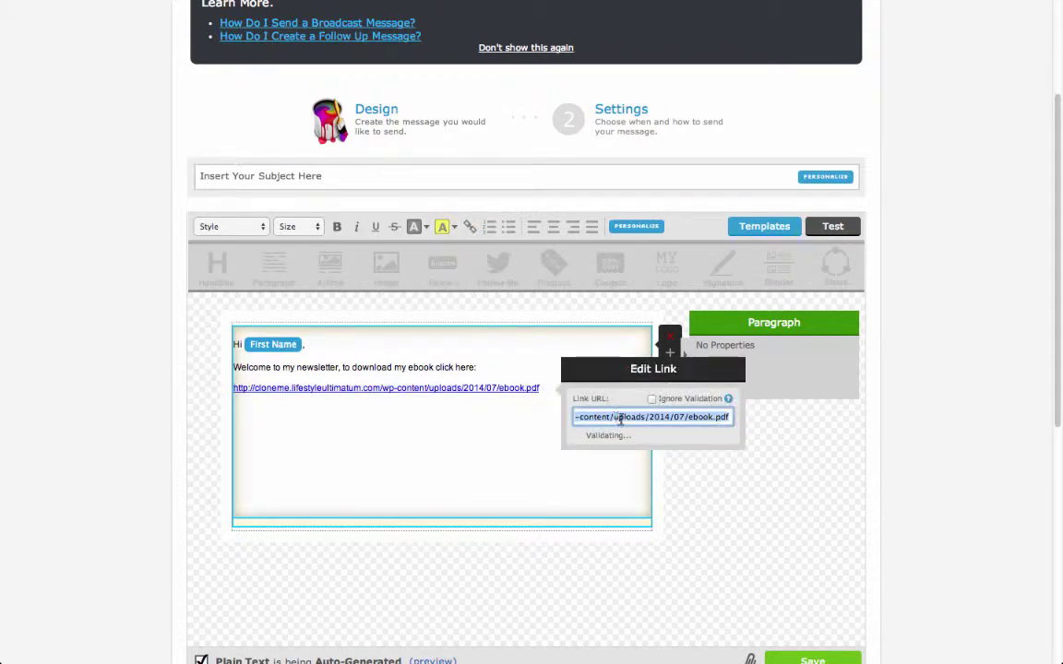
click(584, 486)
Step: Add the sign-off lines 'Have fun!', 'Yourwebsite.com' and the sender's name
scroll(703, 491, down, 2)
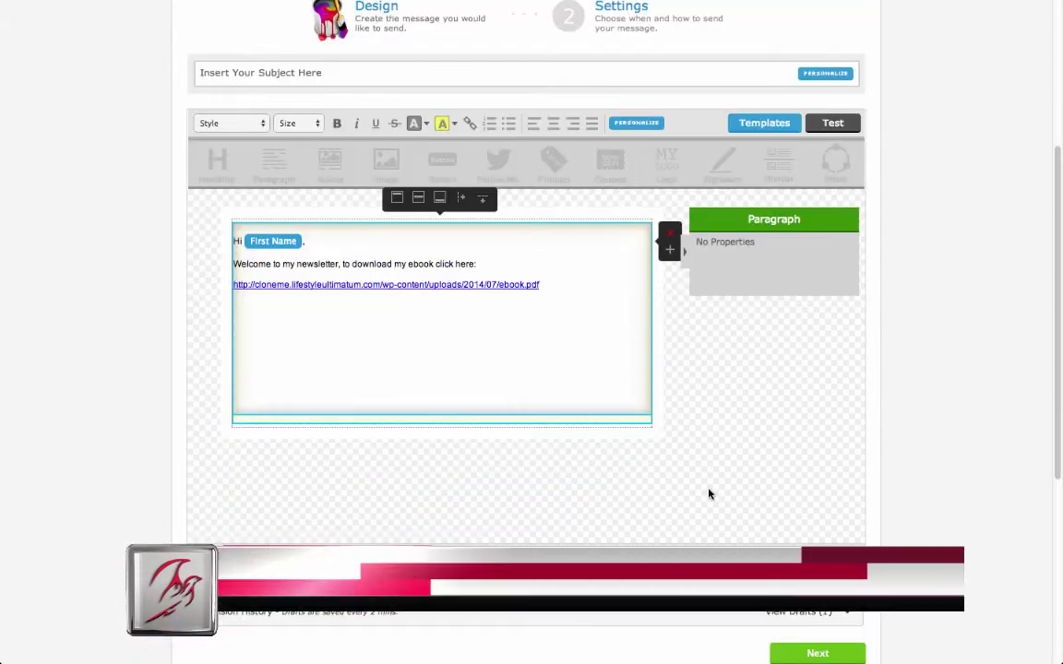
key(Return)
text(Have fun!)
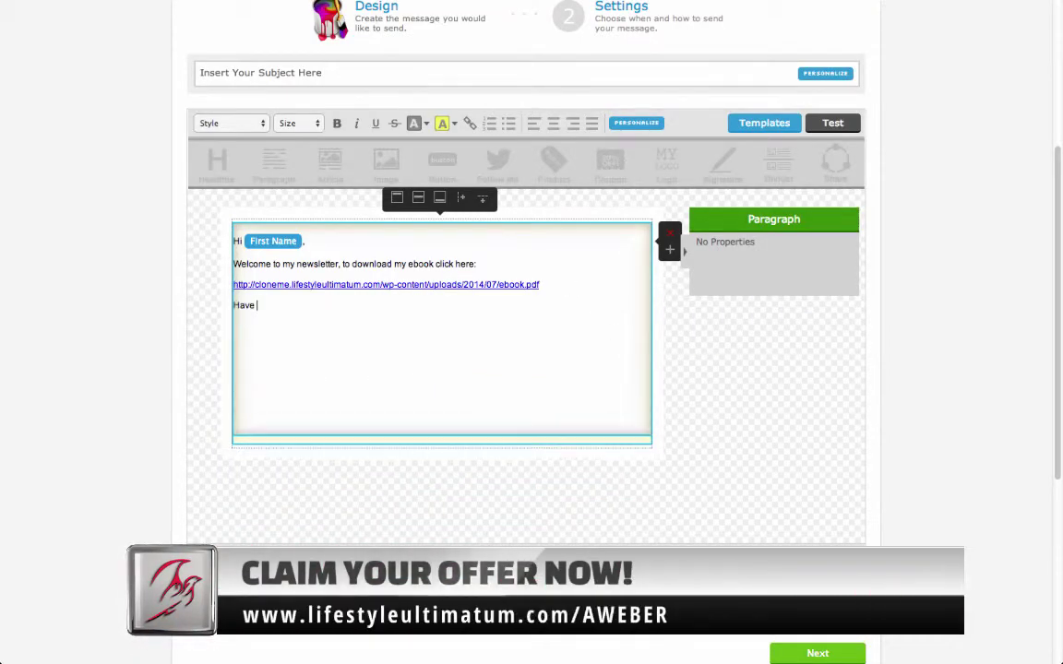
key(Return)
text(Yourwebsite.com)
key(Return)
text(Andrea)
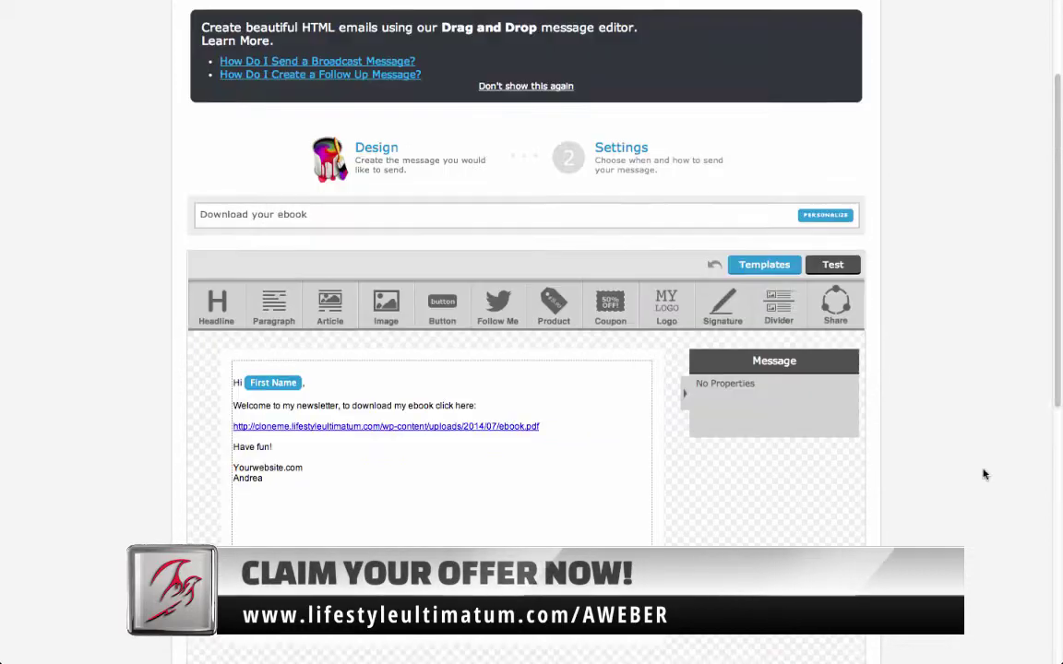
Step: Set the subject to 'Download your ebook!', save the draft and continue to Settings
scroll(981, 472, up, 3)
triple_click(325, 356)
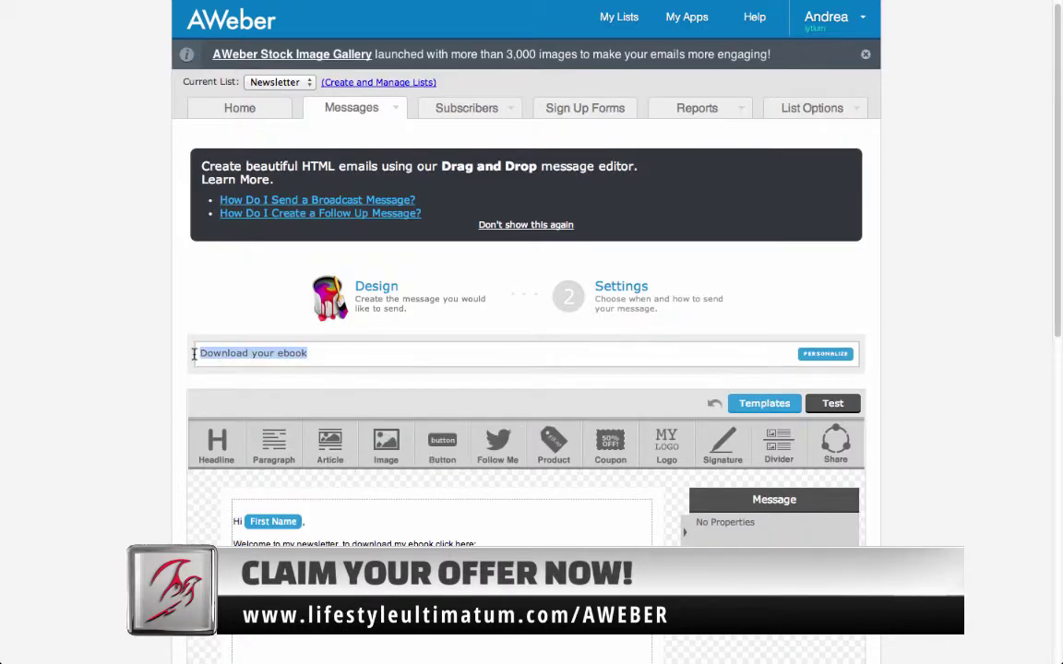
text(Download your ebook)
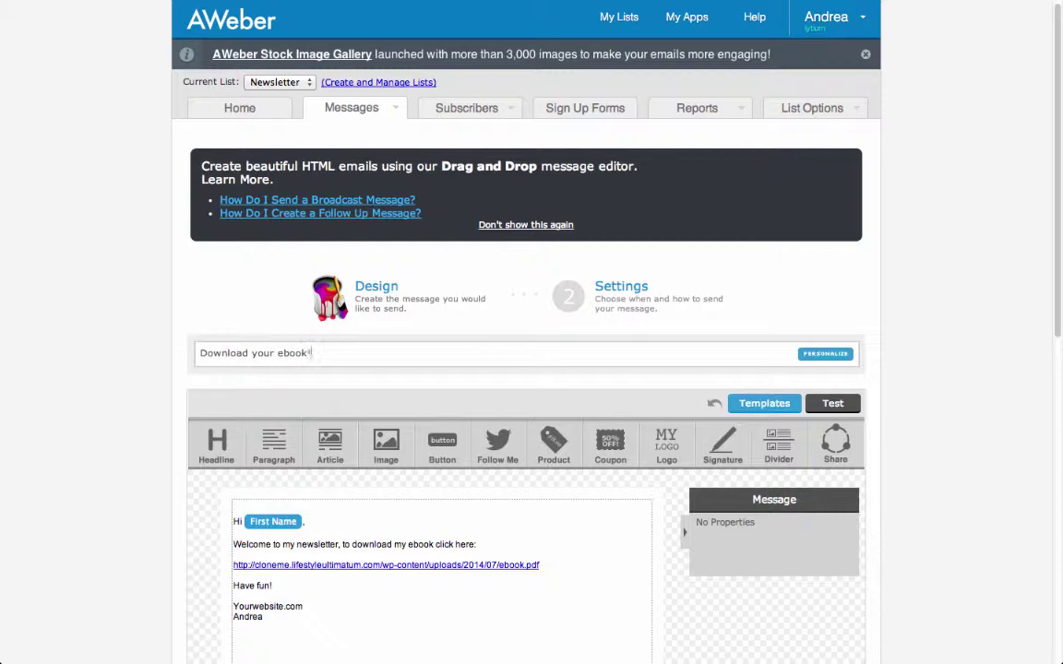
scroll(930, 450, down, 5)
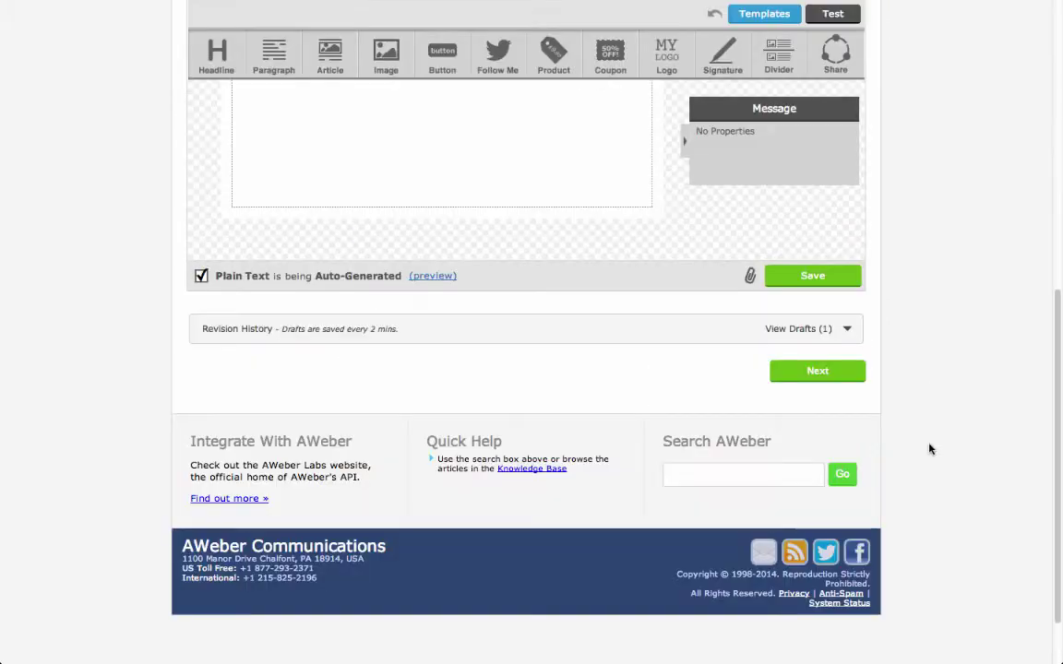
click(787, 277)
scroll(940, 426, up, 4)
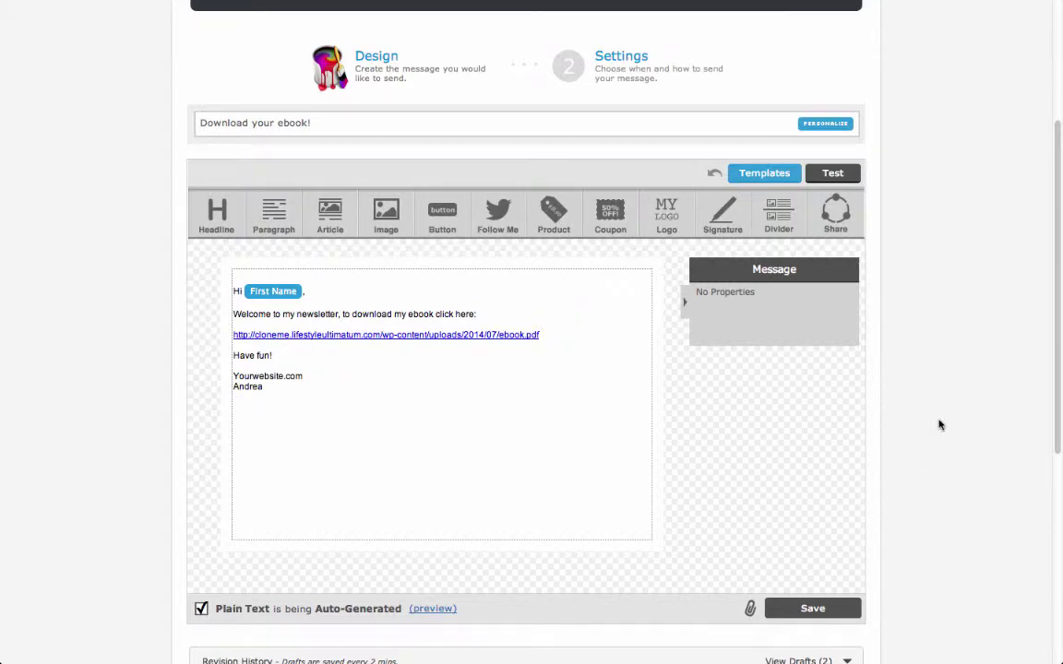
scroll(937, 406, down, 2)
click(835, 535)
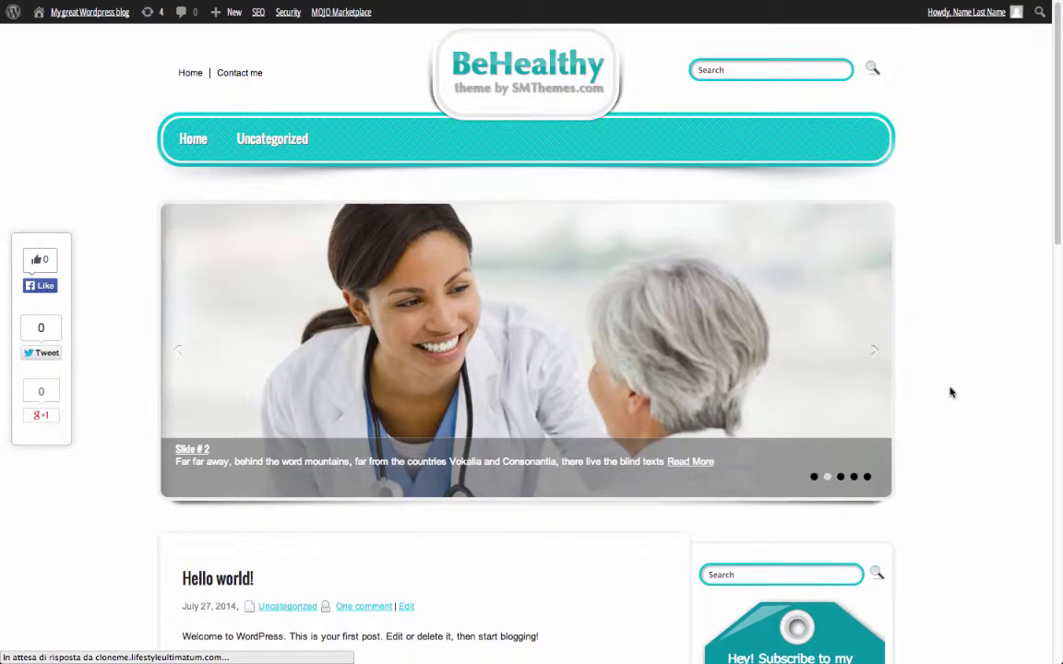
Step: Submit a test signup in the sidebar ebook form with a name and suggested e-mail address
scroll(950, 393, down, 3)
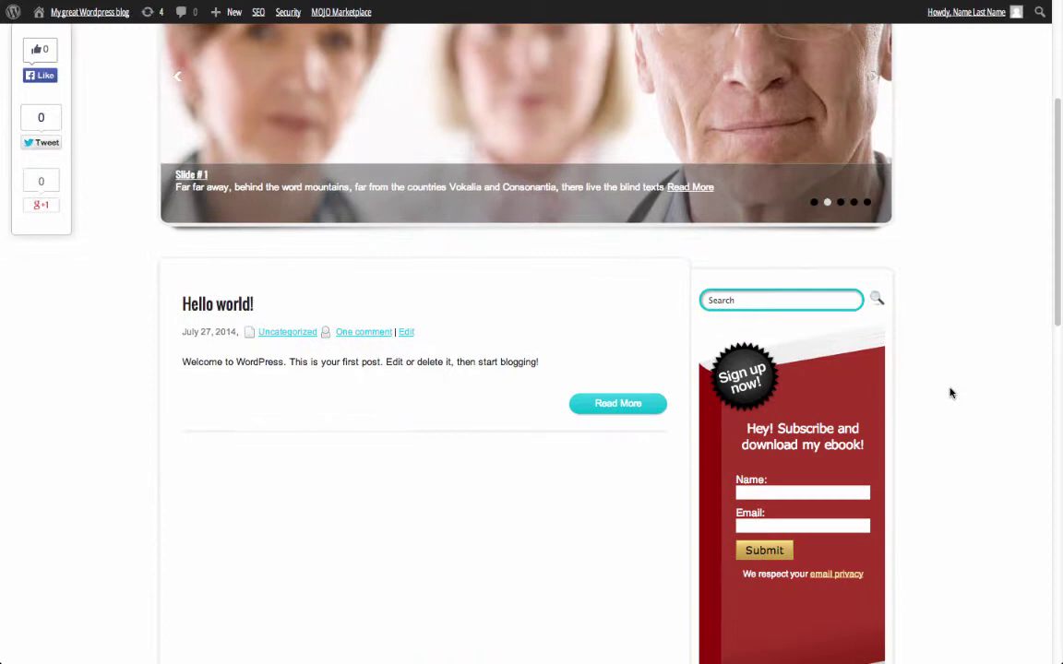
scroll(932, 397, down, 2)
click(792, 374)
text(Andrea)
key(Tab)
text(info)
key(Down)
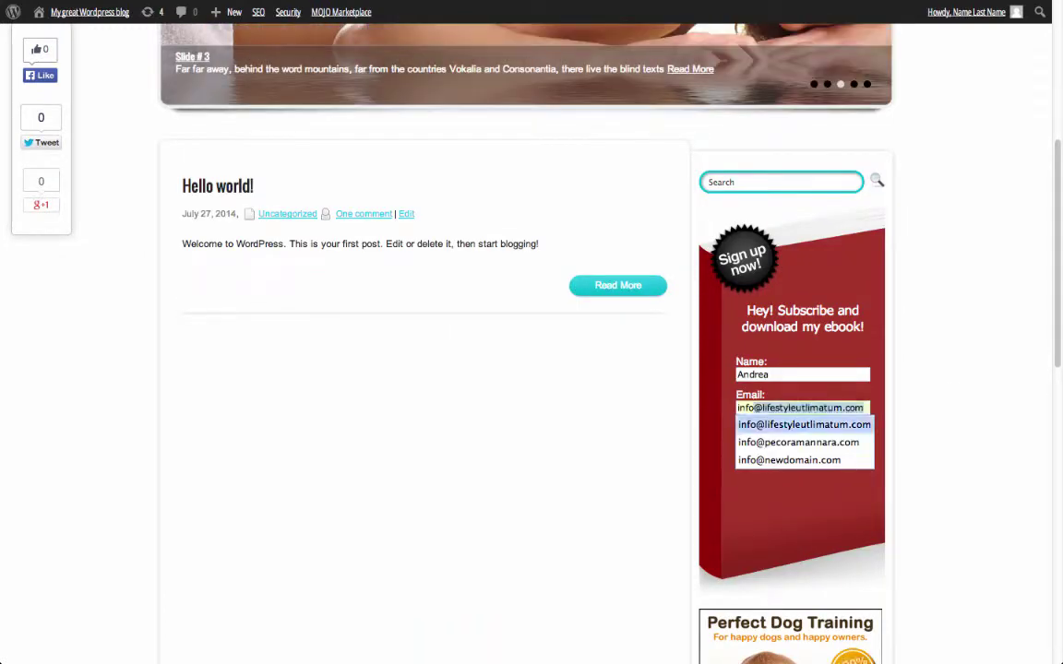
key(Return)
click(768, 438)
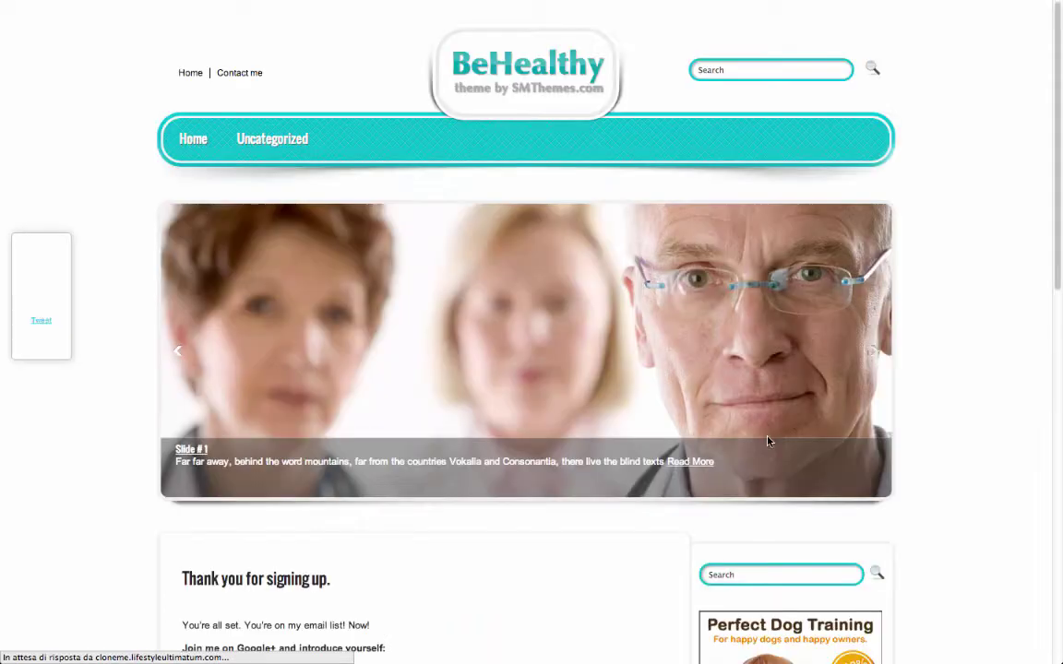
scroll(966, 462, down, 3)
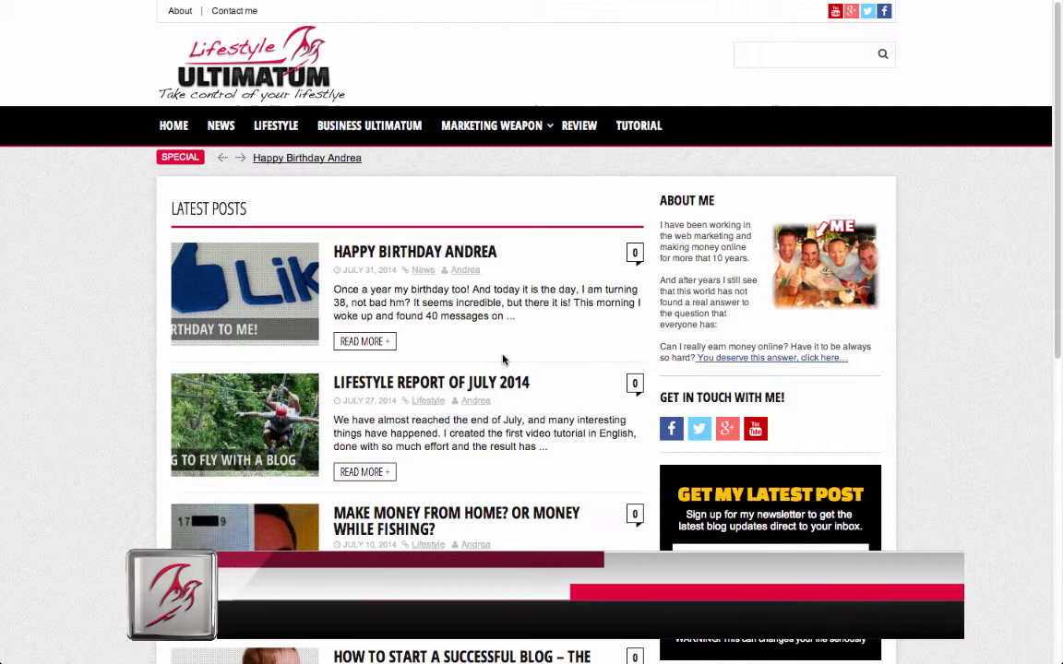
Step: Go from the WordPress themes recommendations page to the SMThemes site
mouse_move(492, 127)
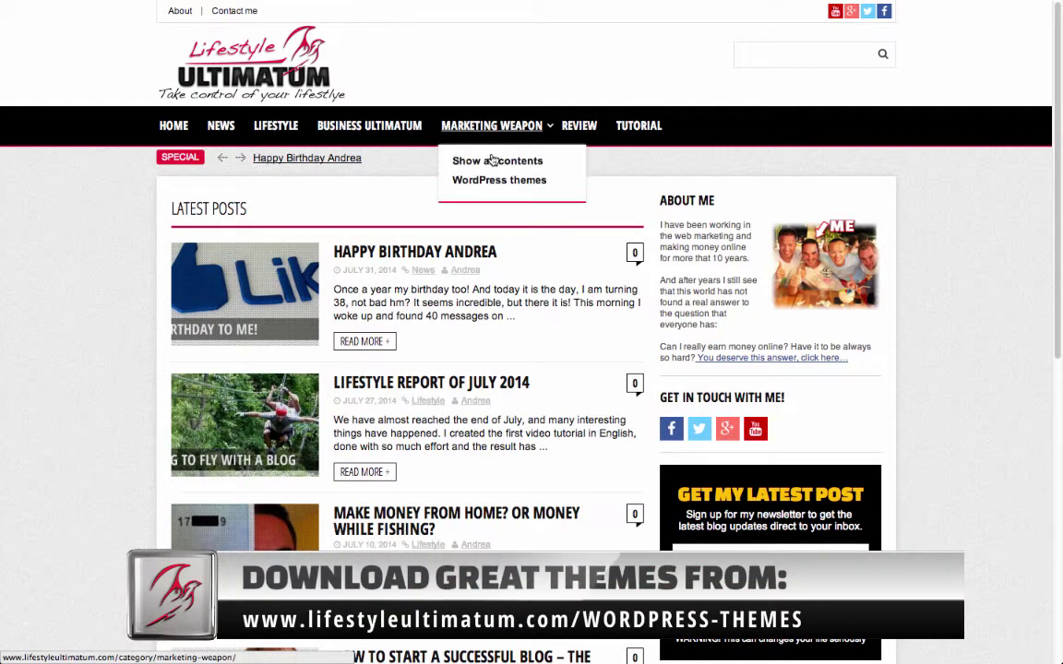
click(494, 182)
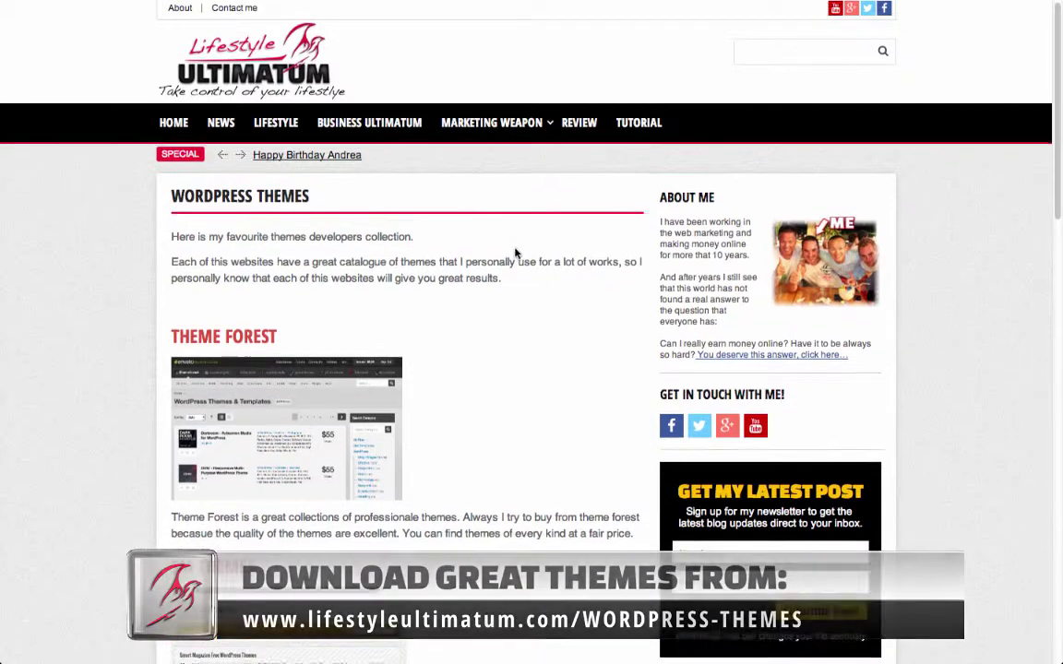
scroll(516, 249, down, 5)
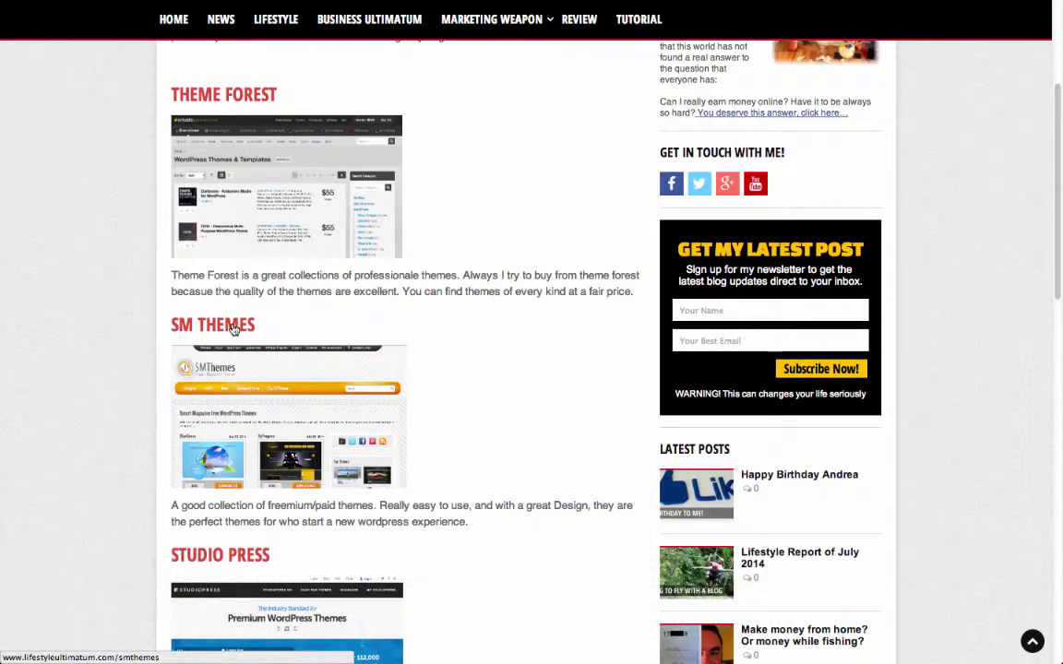
click(247, 377)
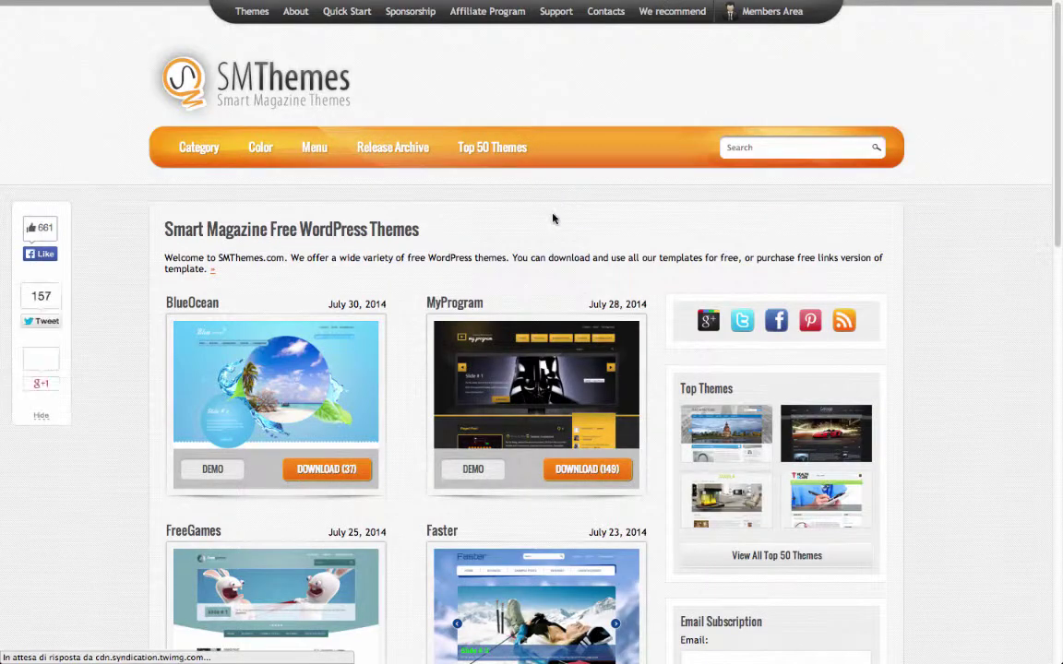
Step: Download the Kirla theme as kirla.zip from page 2 of SMThemes
scroll(554, 219, down, 3)
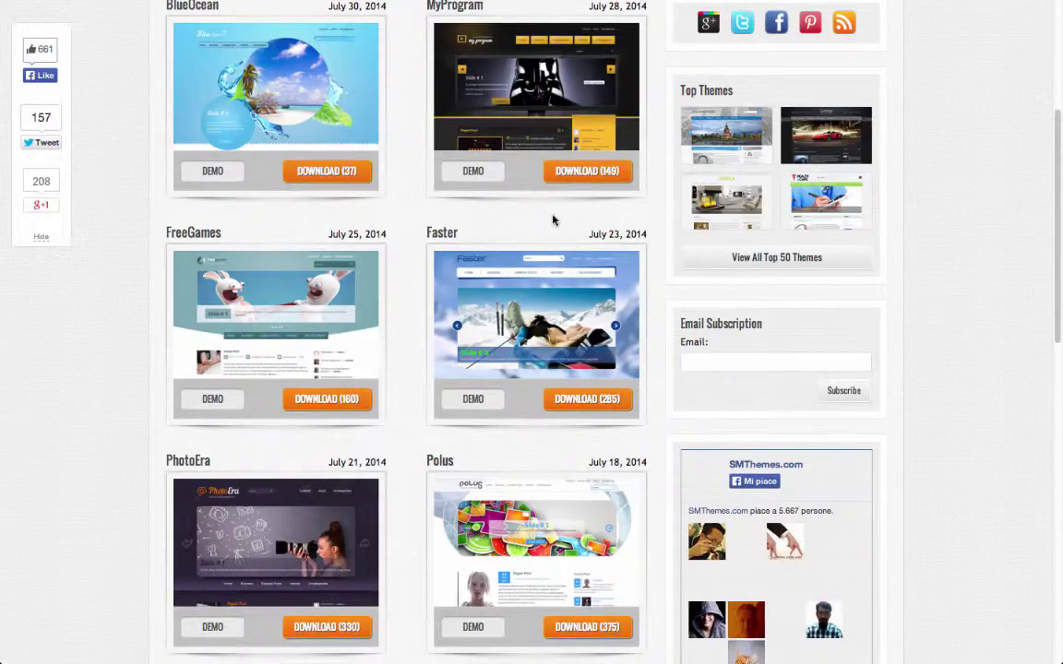
scroll(554, 220, down, 1)
scroll(565, 285, down, 1)
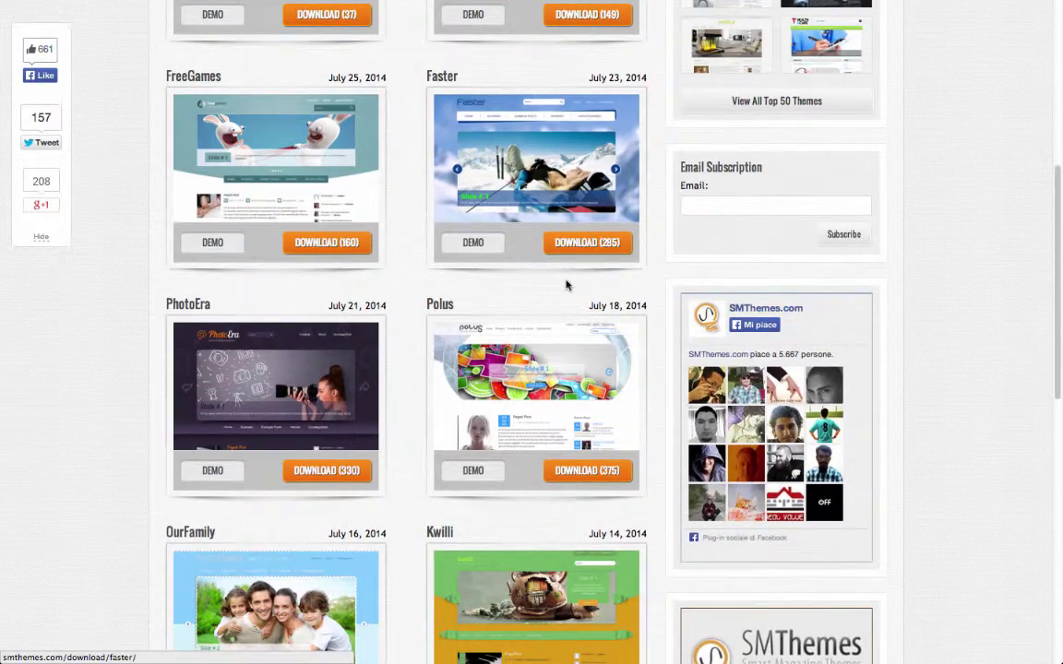
scroll(579, 279, down, 2)
scroll(585, 280, down, 2)
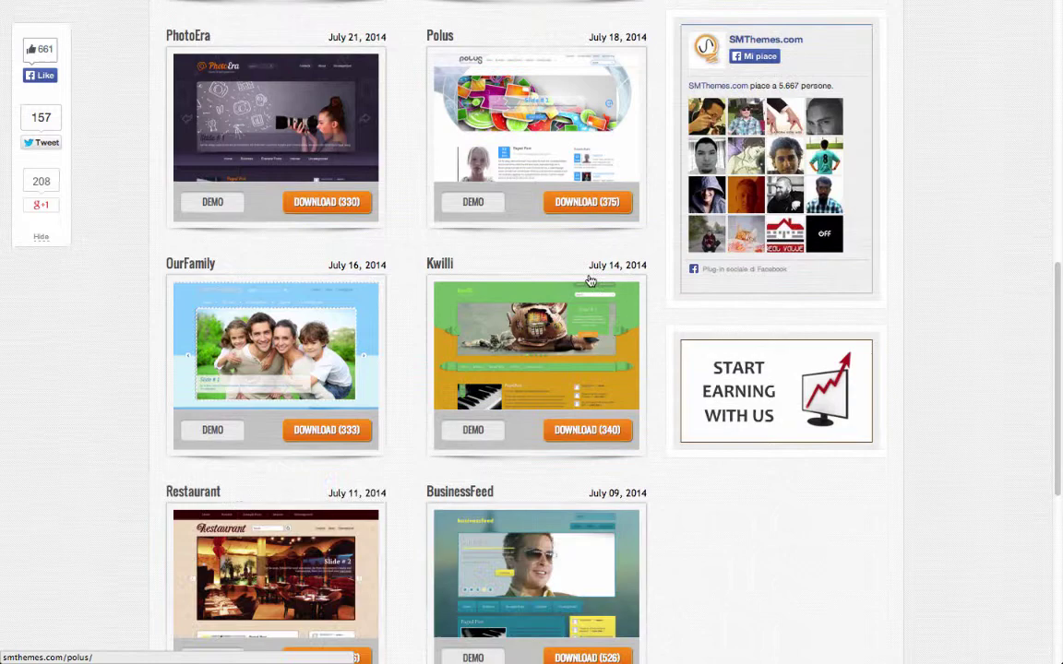
scroll(589, 280, down, 2)
scroll(591, 282, down, 1)
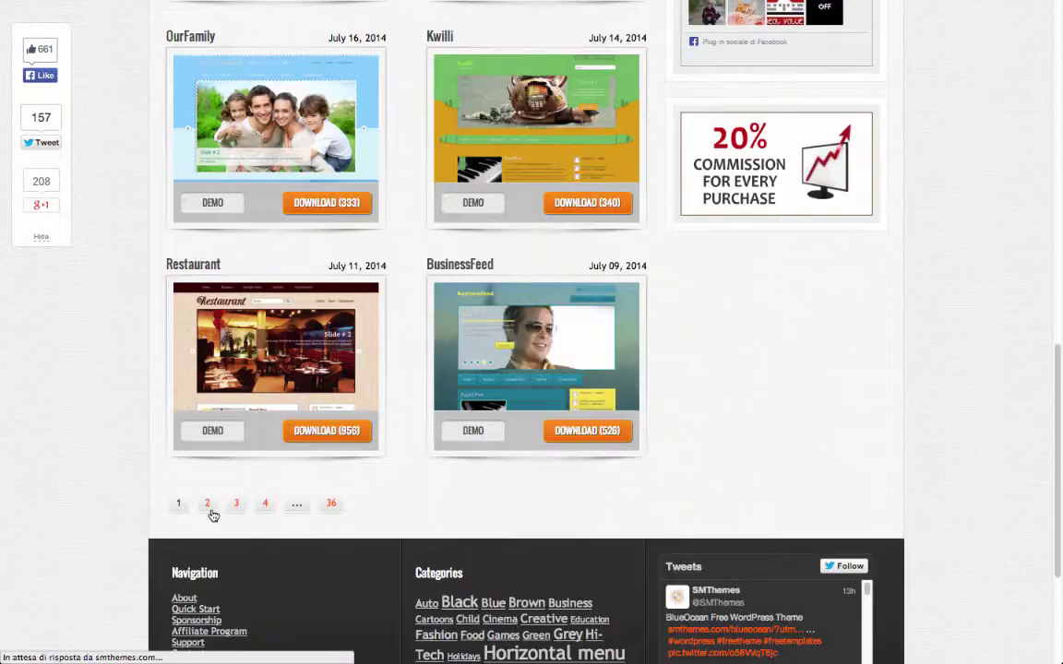
click(208, 504)
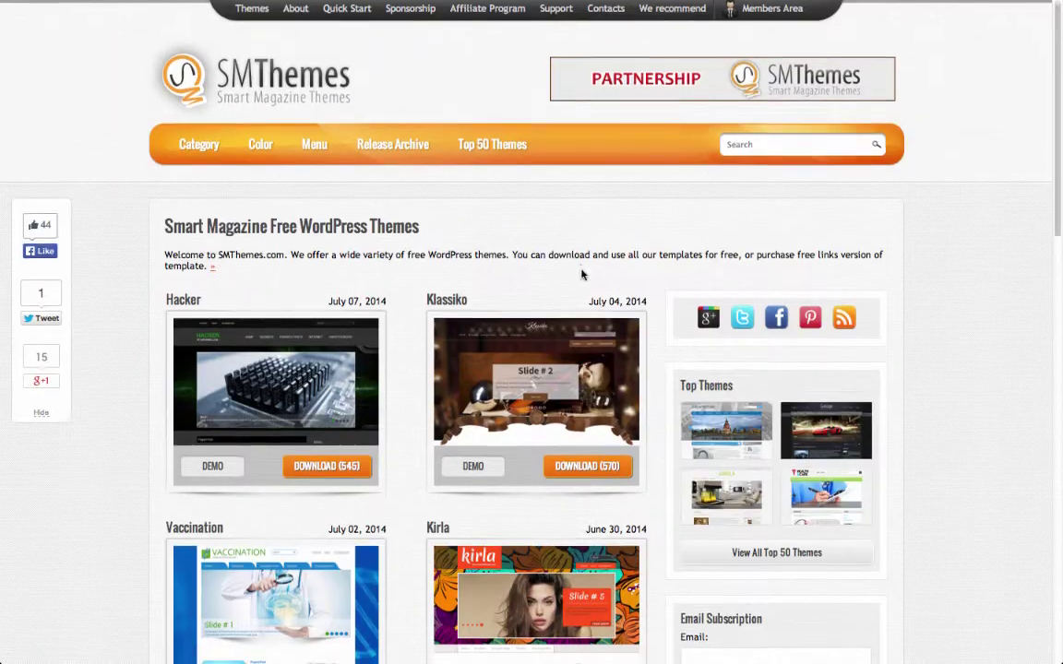
scroll(583, 273, down, 2)
scroll(565, 385, down, 1)
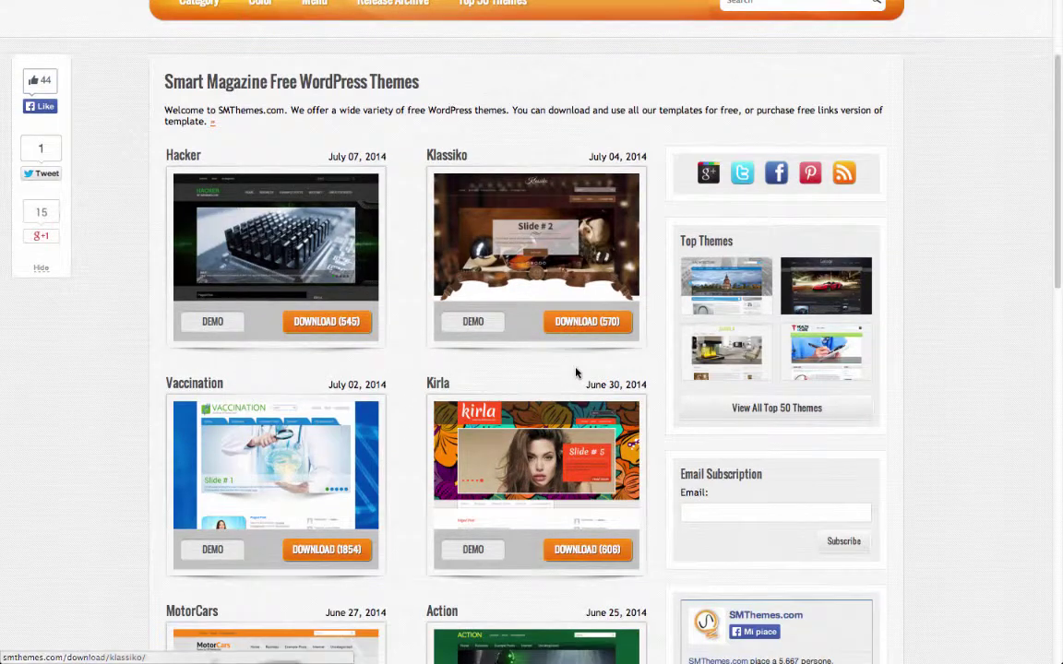
click(583, 551)
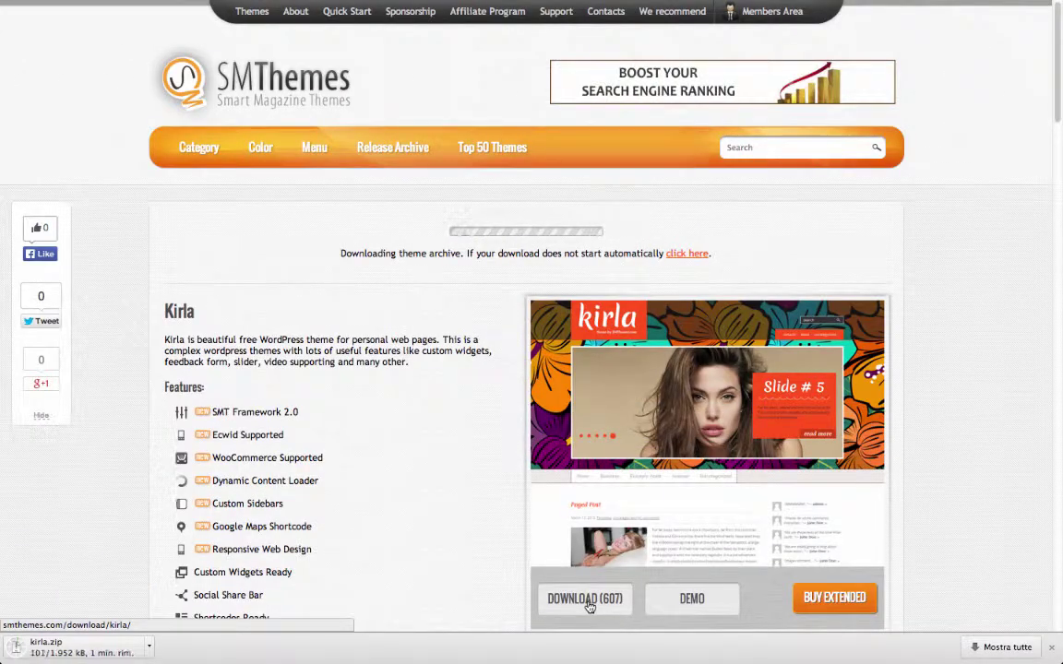
click(585, 599)
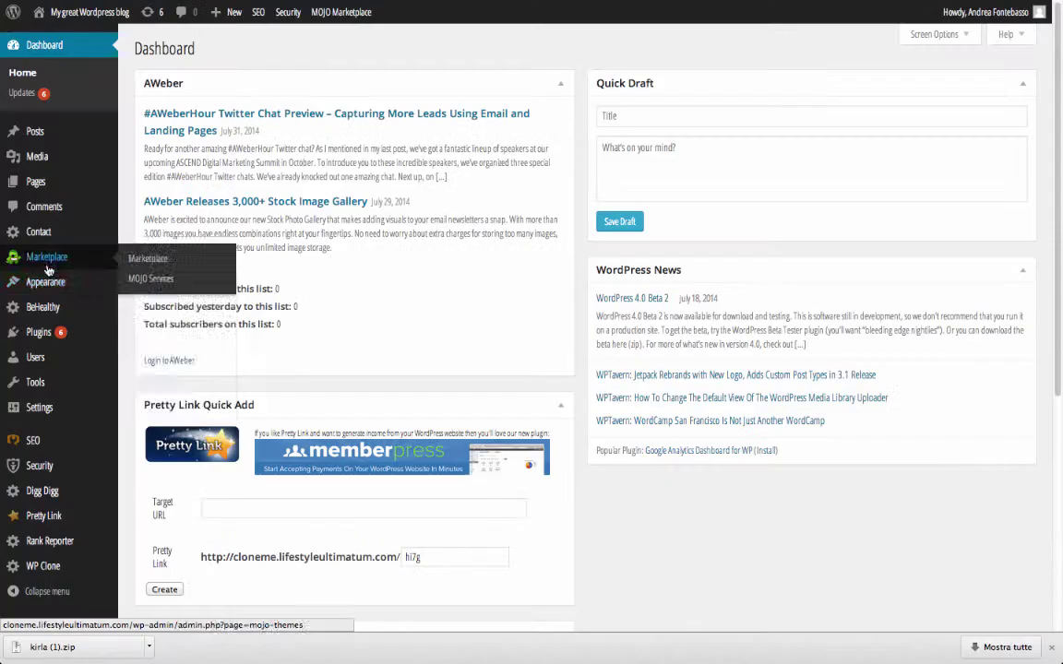
Step: Upload kirla.zip from the Downloads folder as a new theme and install it
mouse_move(48, 289)
click(142, 286)
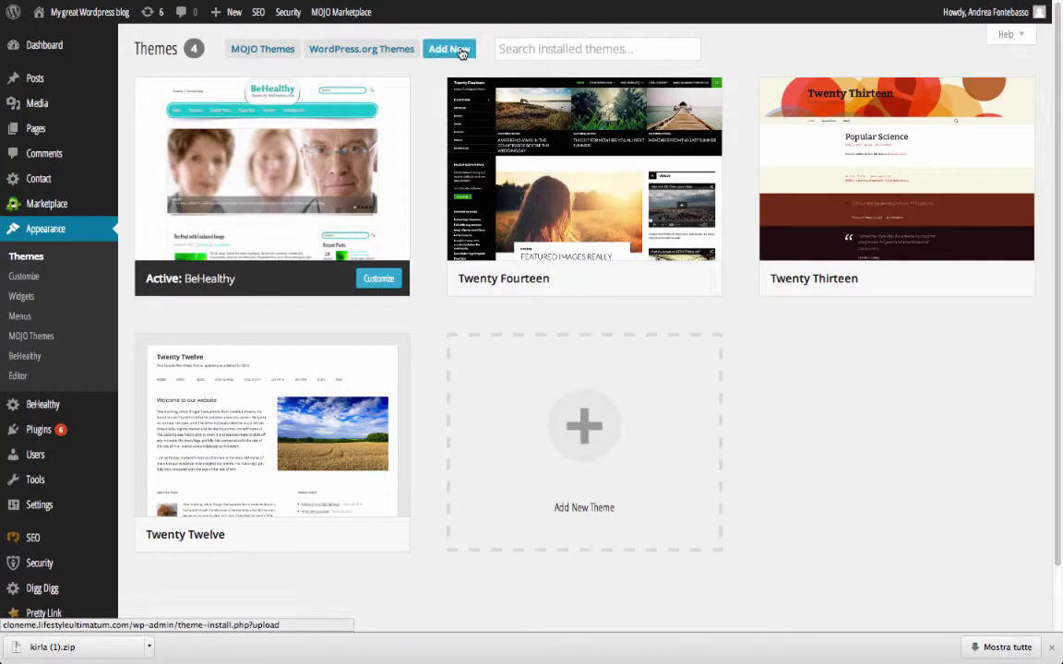
click(461, 50)
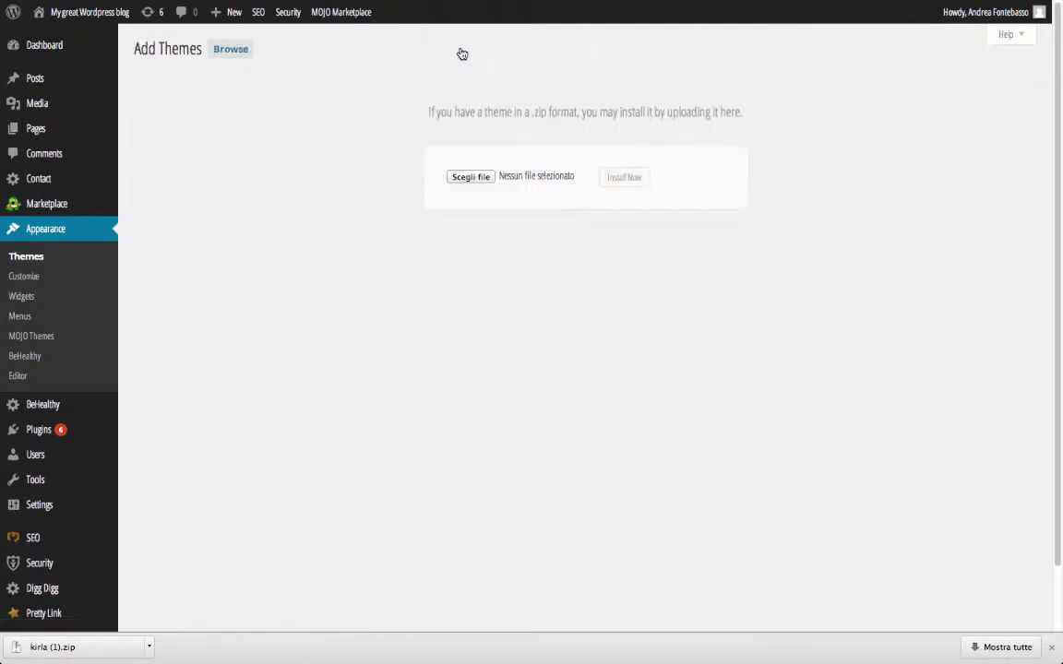
click(469, 177)
click(323, 127)
click(454, 39)
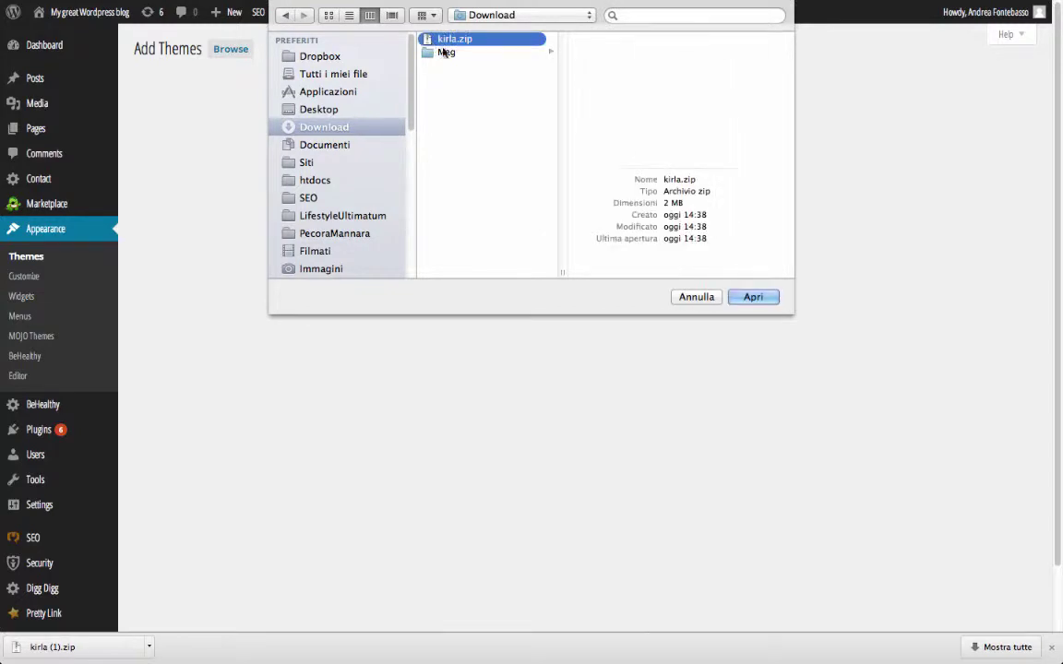
click(751, 297)
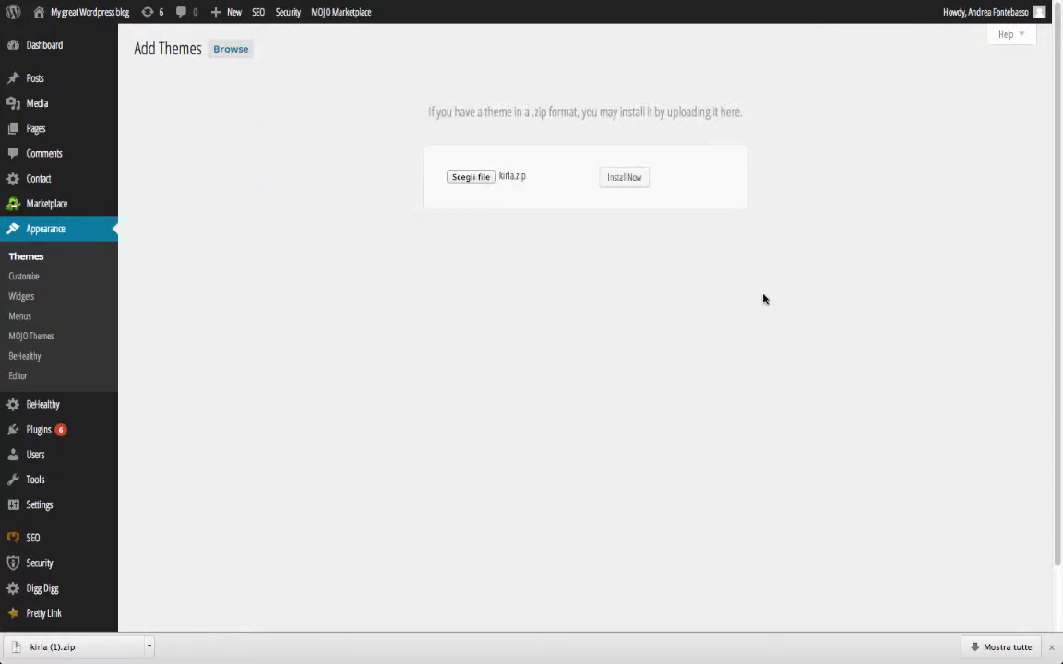
click(623, 178)
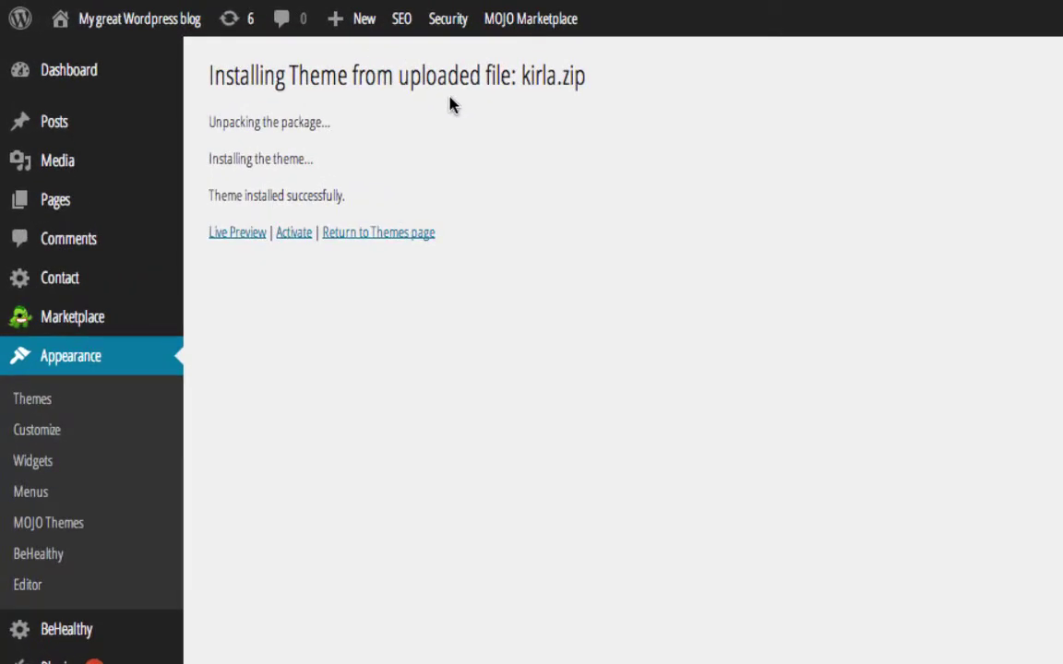
Step: Activate Kirla and review the blog's front page in the other tab
click(287, 235)
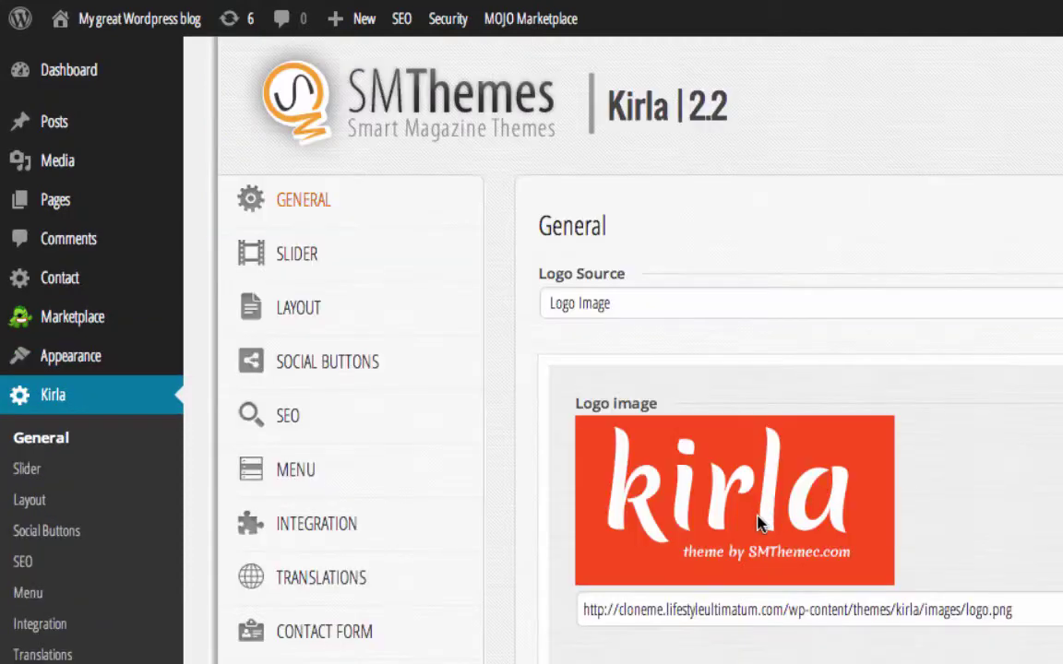
scroll(623, 350, down, 3)
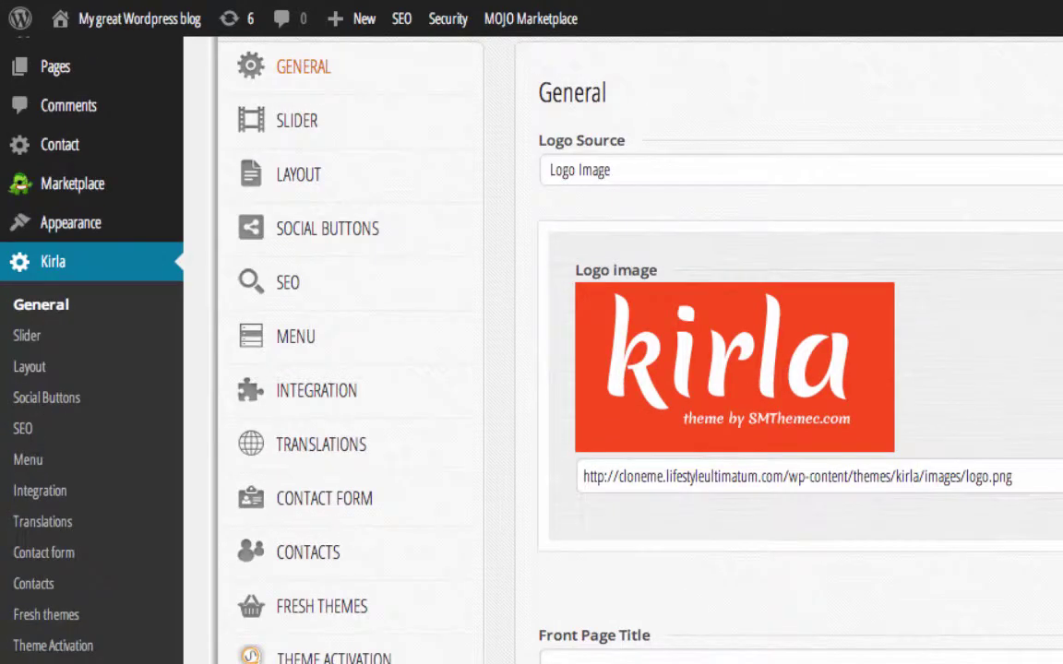
scroll(624, 351, down, 4)
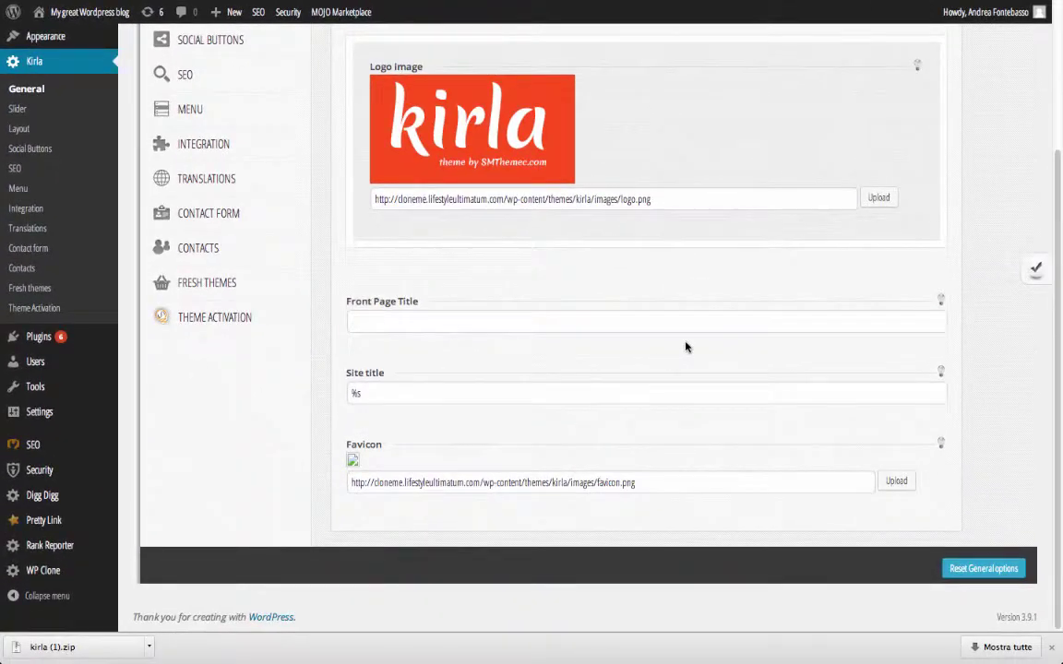
key(ctrl+Tab)
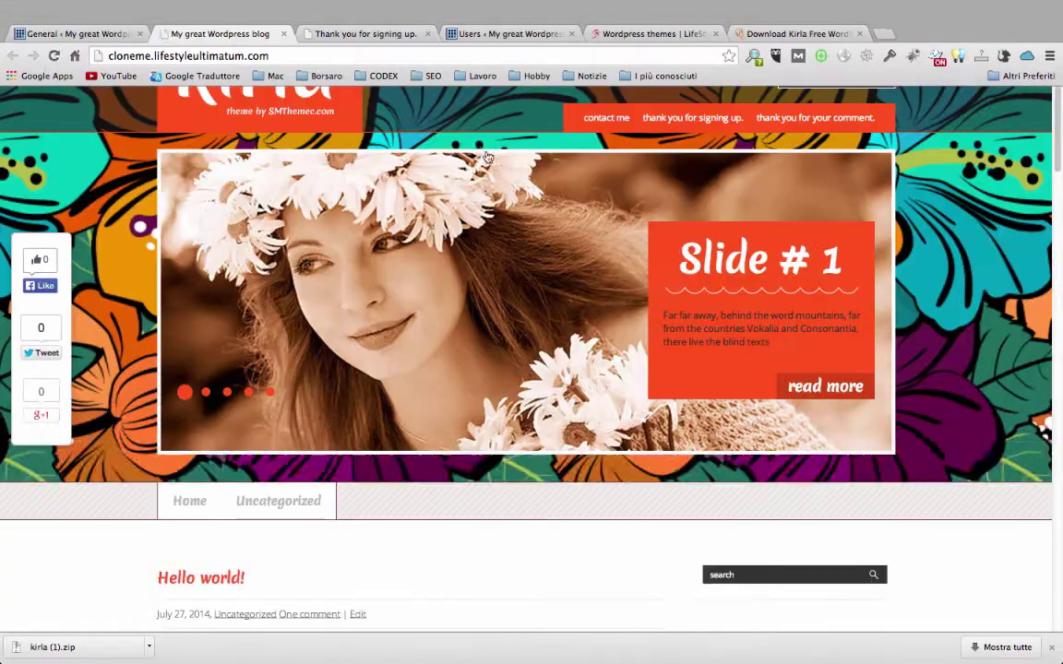
scroll(1001, 260, down, 3)
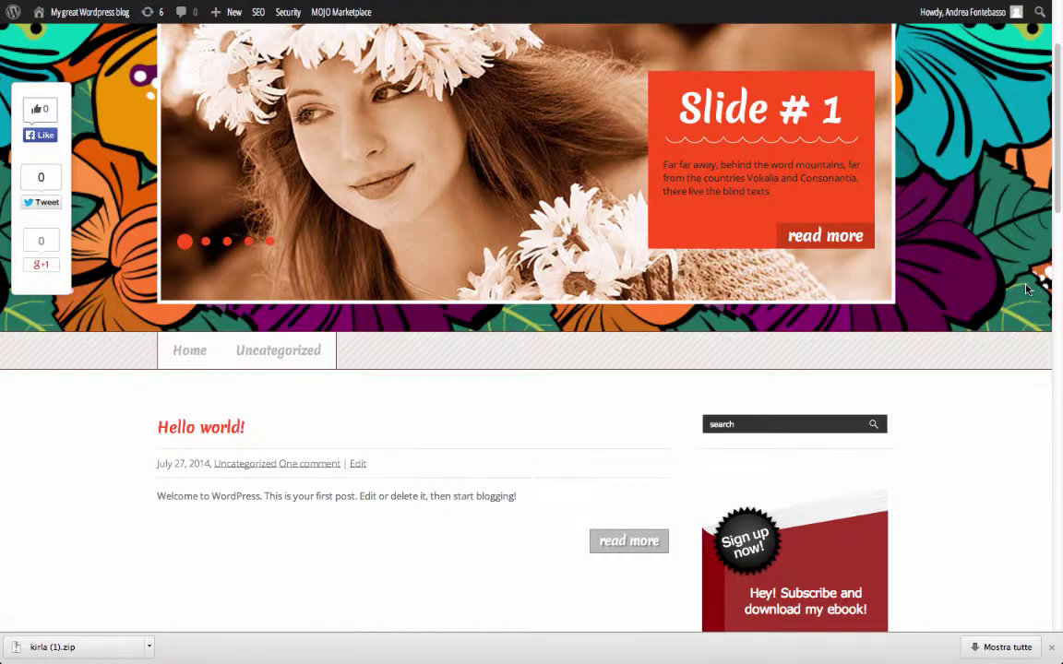
scroll(1015, 295, down, 5)
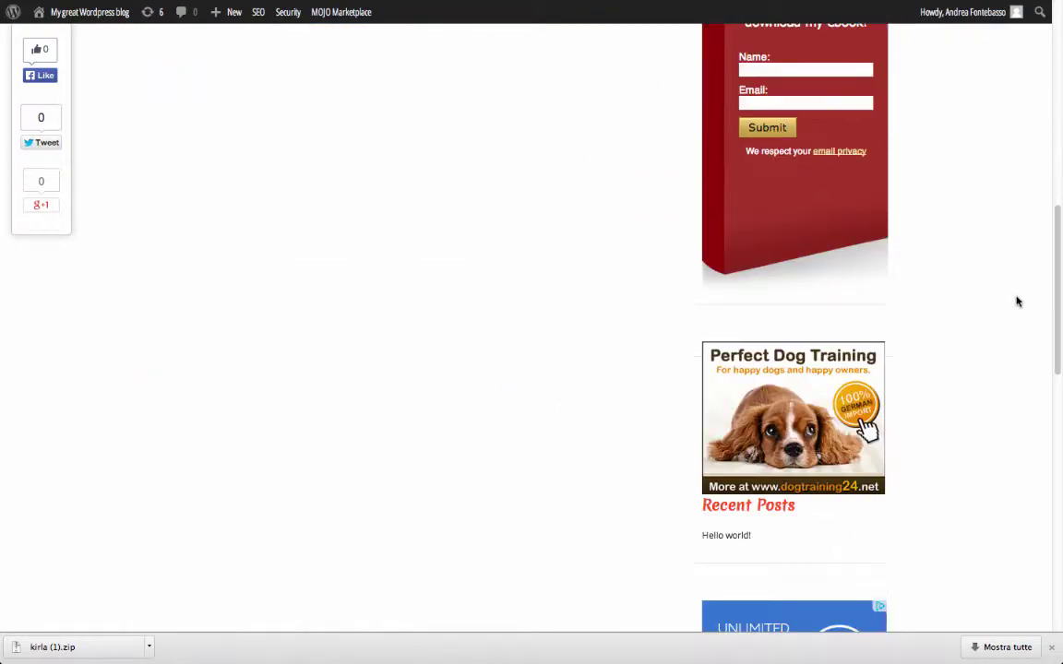
scroll(1016, 300, up, 3)
scroll(1017, 302, up, 3)
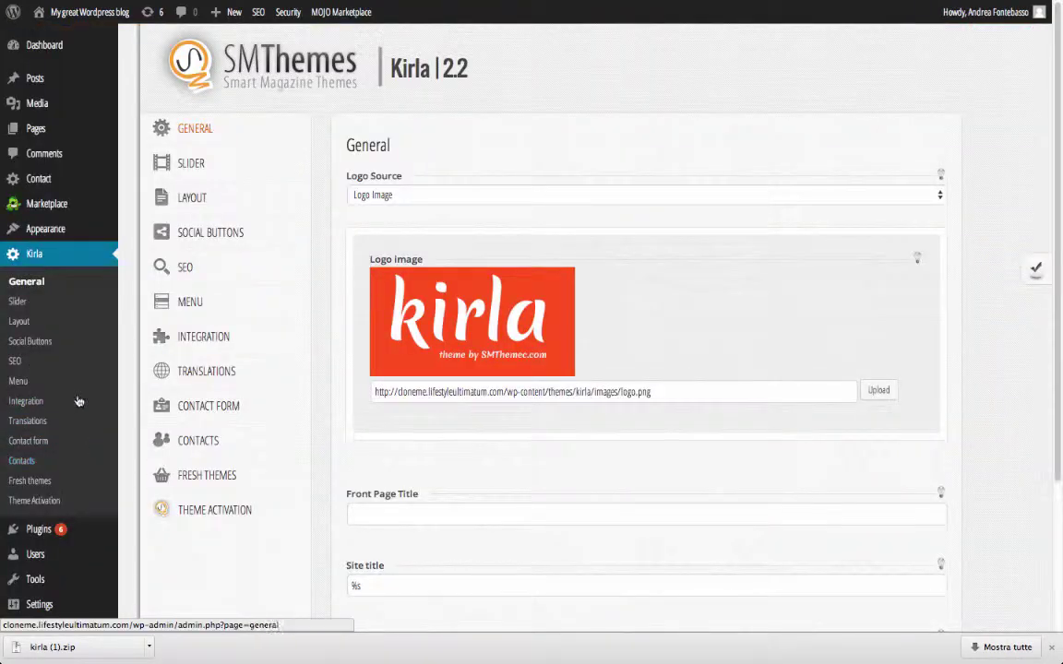
Step: Install Baskerville from the WordPress.org theme directory and activate it
mouse_move(64, 229)
click(143, 231)
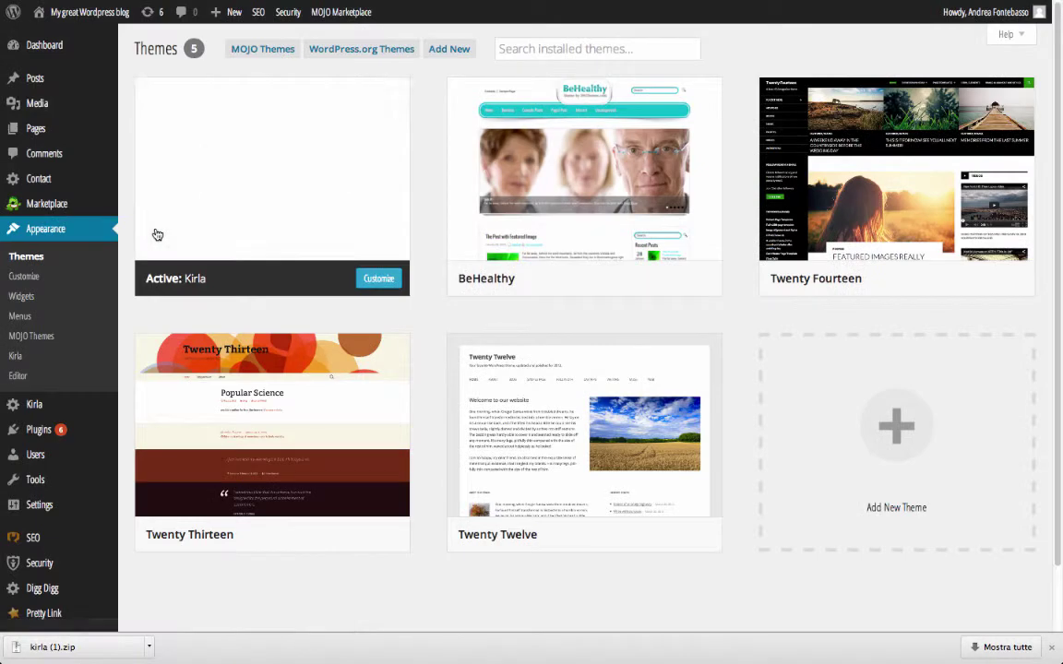
click(349, 53)
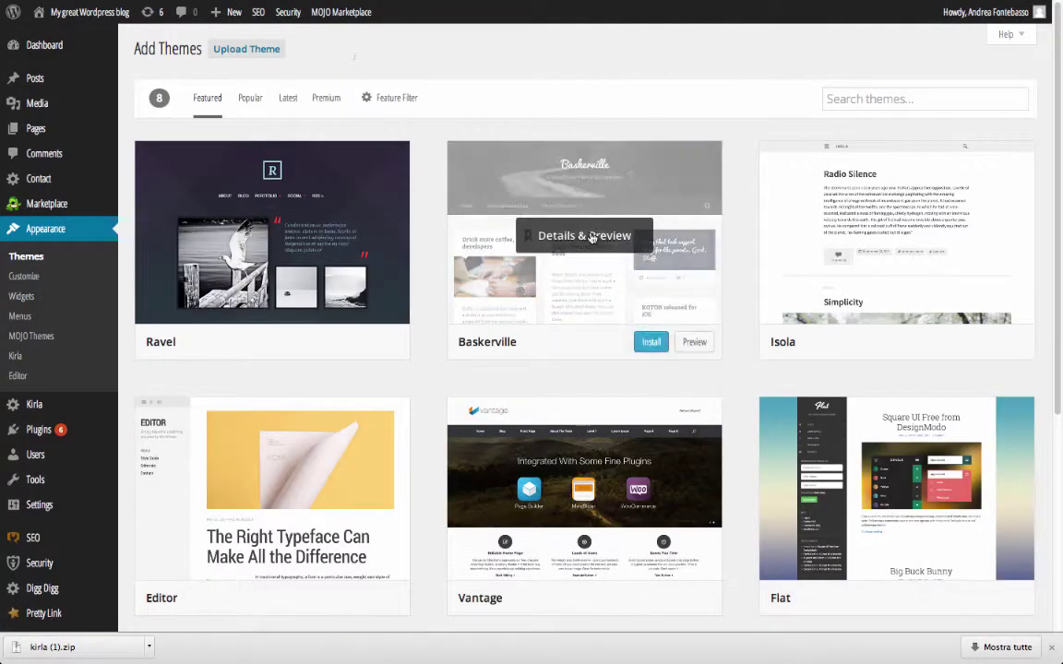
mouse_move(651, 352)
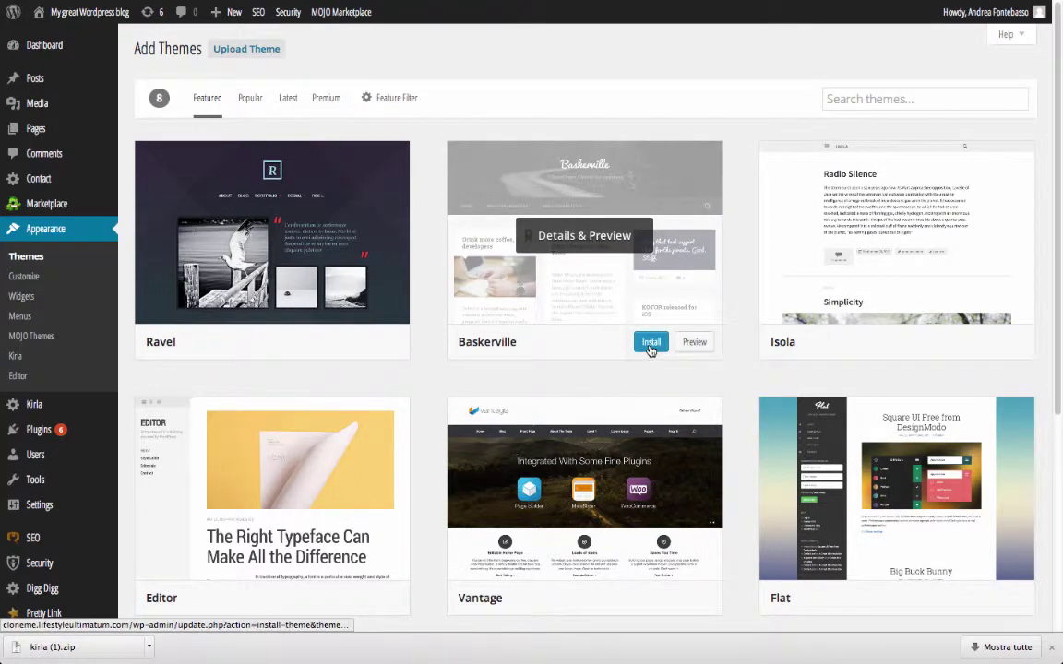
click(651, 343)
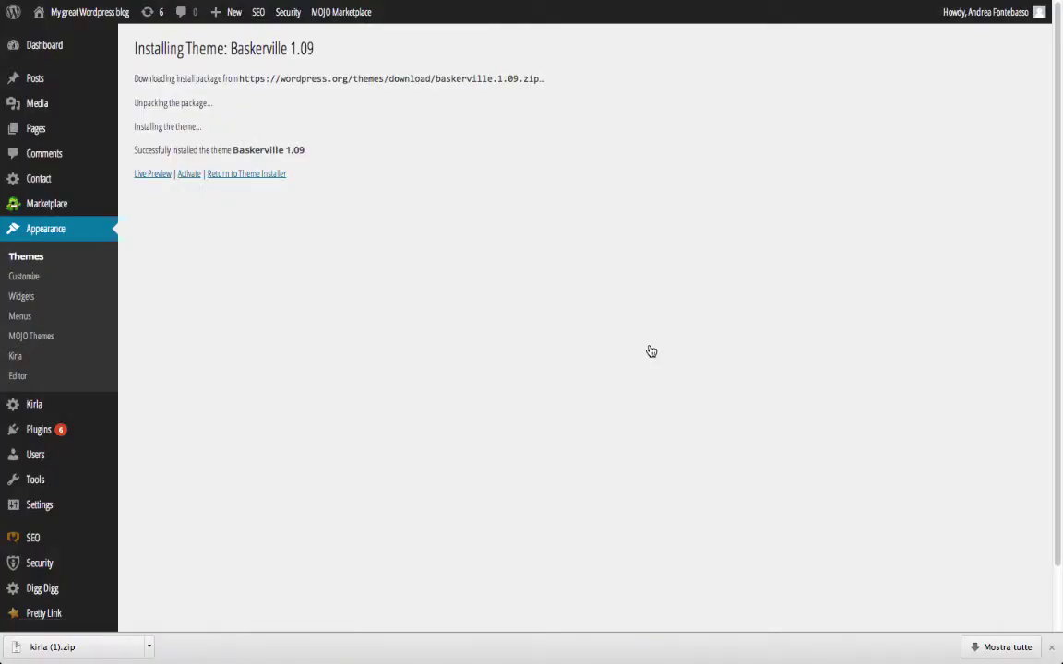
click(193, 176)
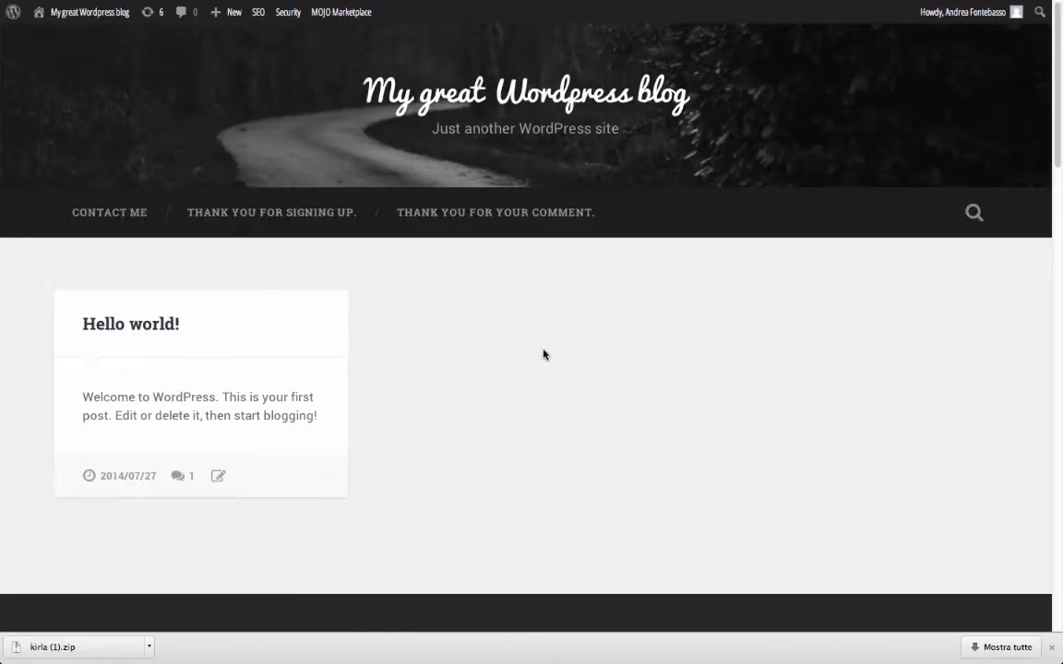
Step: Activate BeHealthy from the admin themes list and check the red ebook form in the sidebar
scroll(543, 354, down, 5)
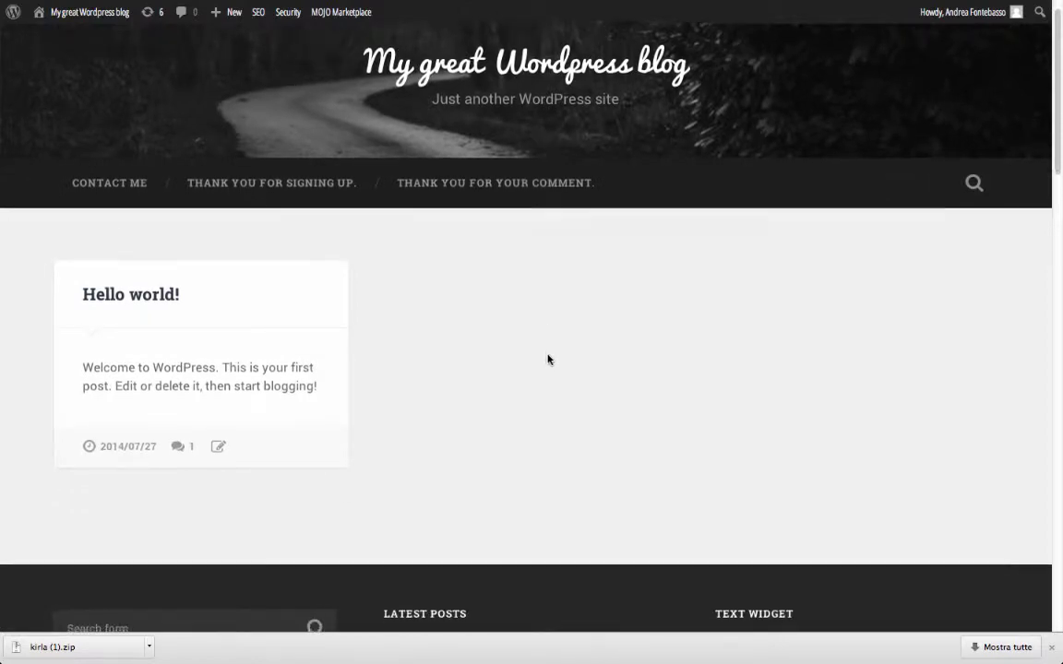
scroll(547, 359, down, 2)
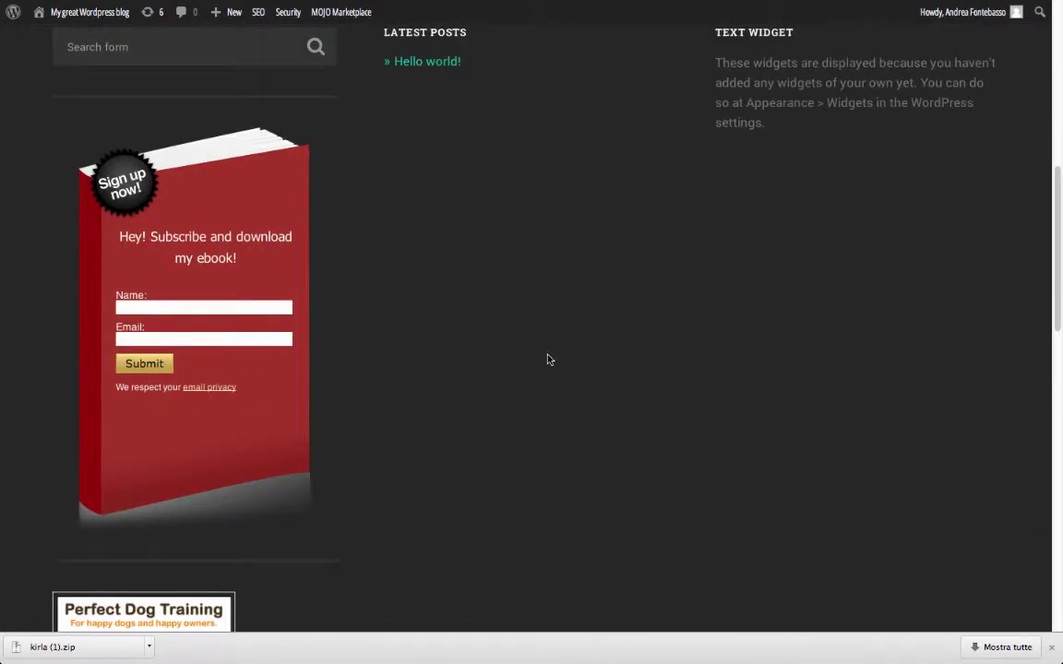
scroll(547, 359, down, 2)
scroll(548, 359, up, 15)
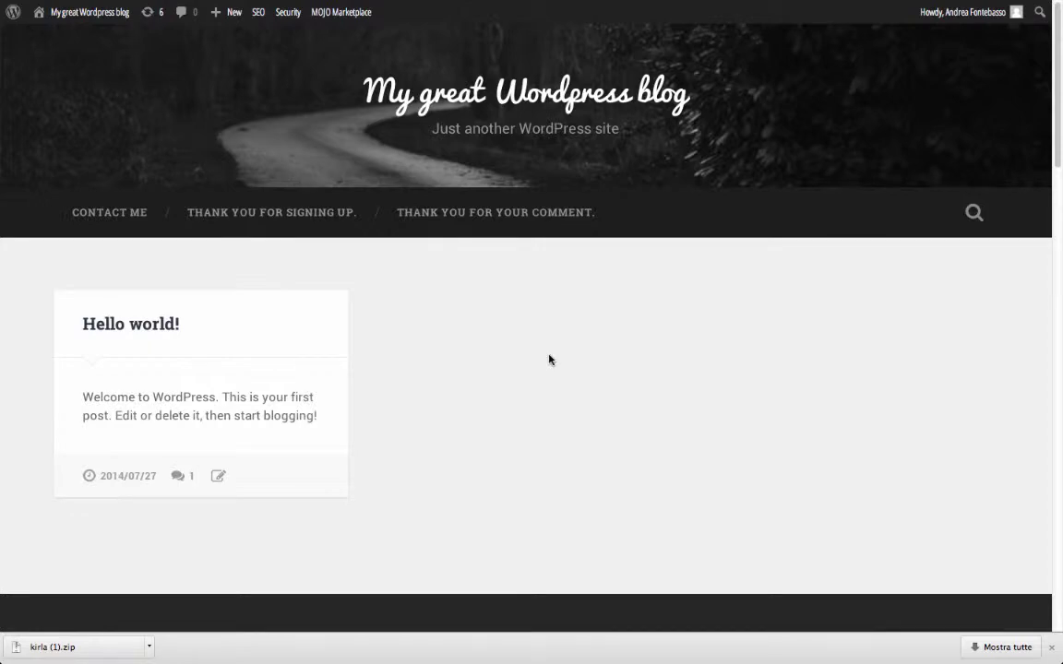
click(88, 31)
mouse_move(494, 329)
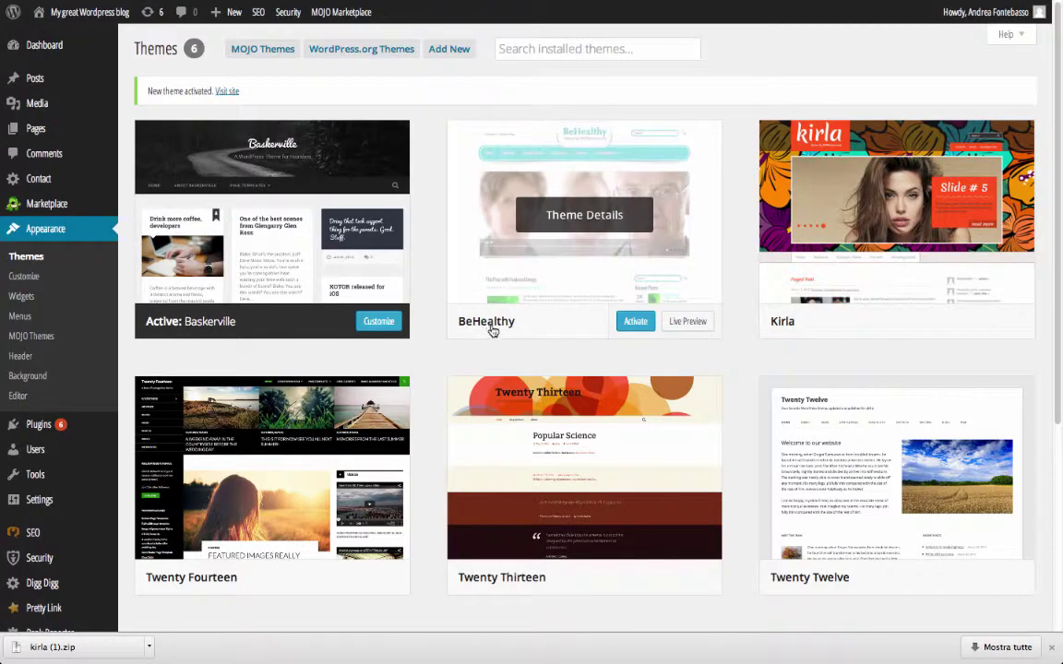
click(635, 323)
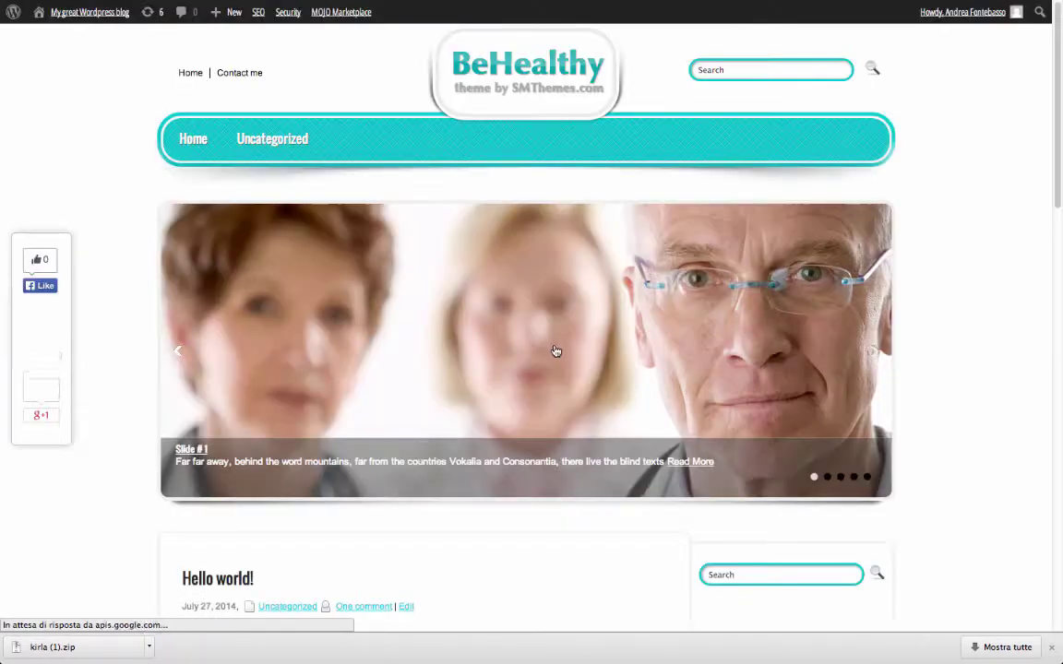
scroll(556, 351, down, 7)
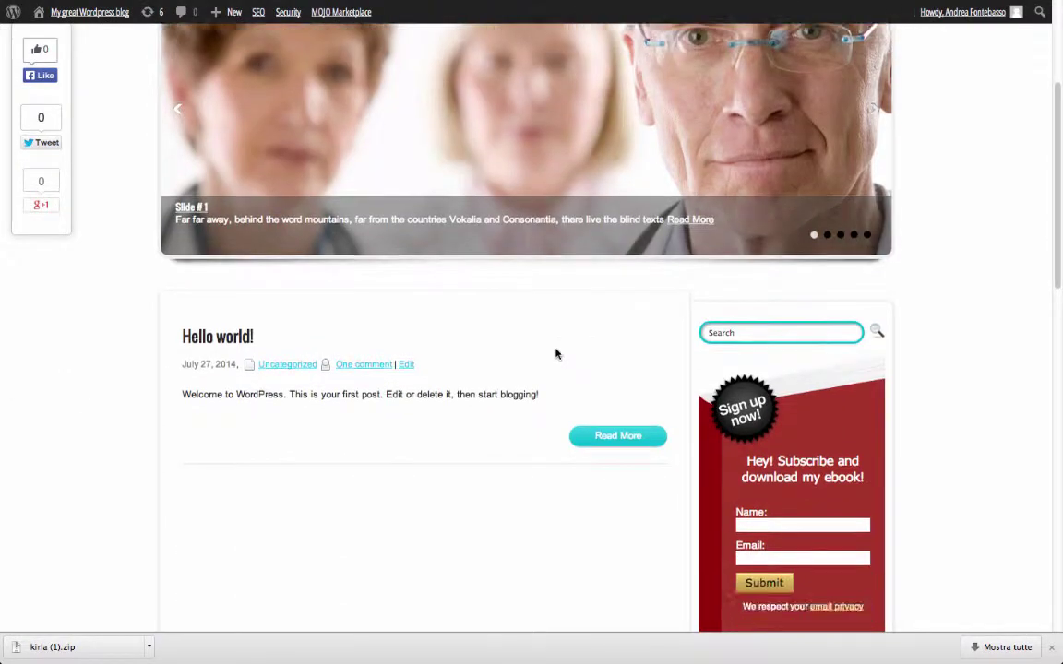
scroll(556, 354, down, 1)
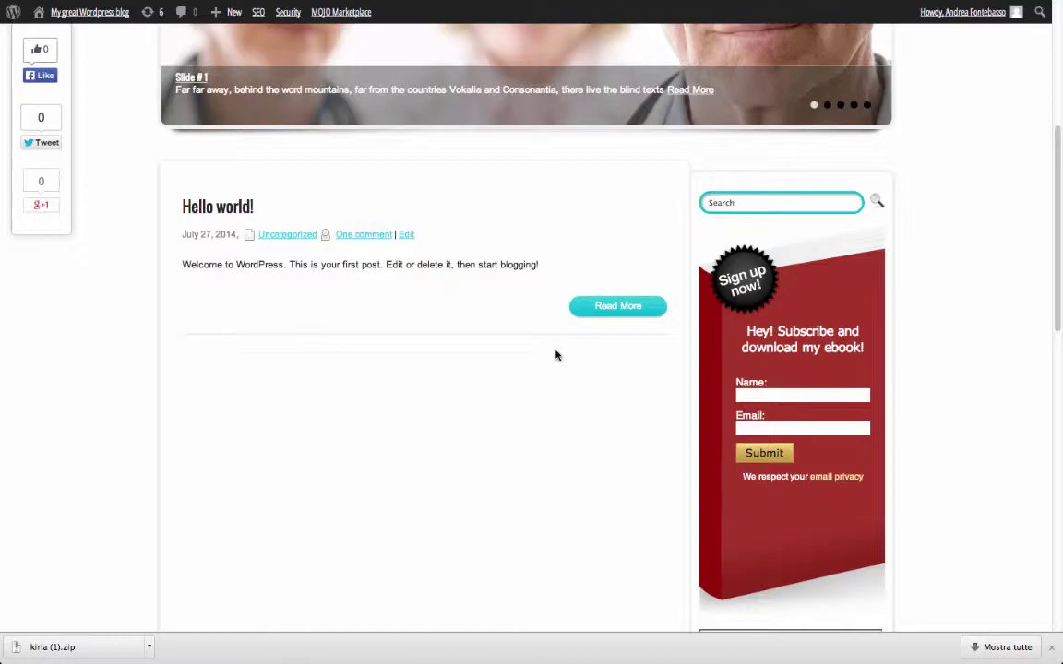
scroll(556, 354, up, 5)
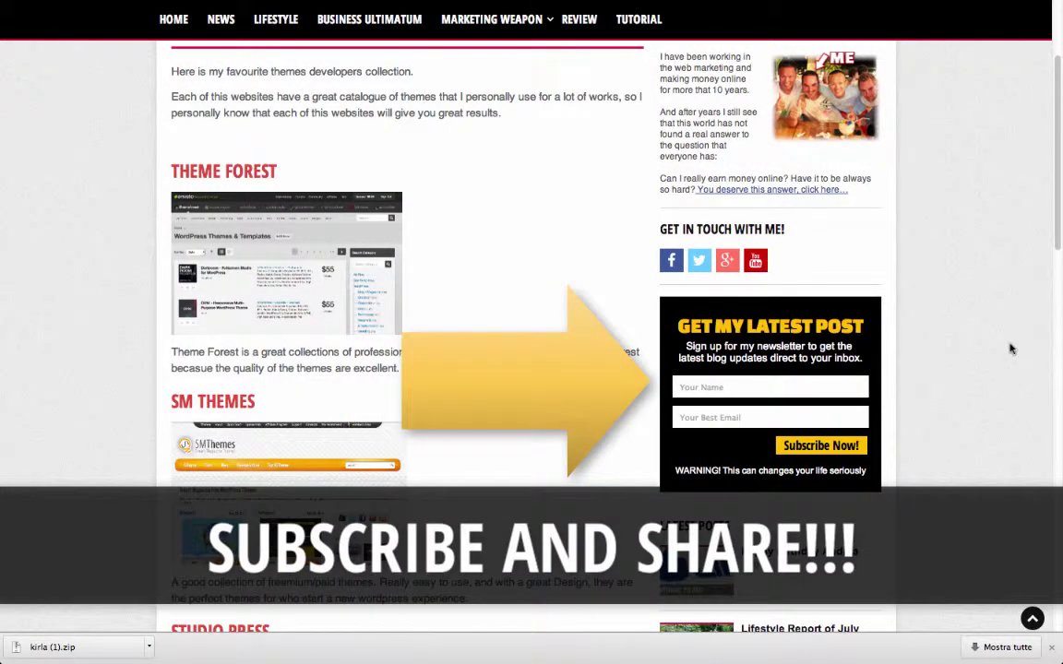
scroll(1011, 349, down, 2)
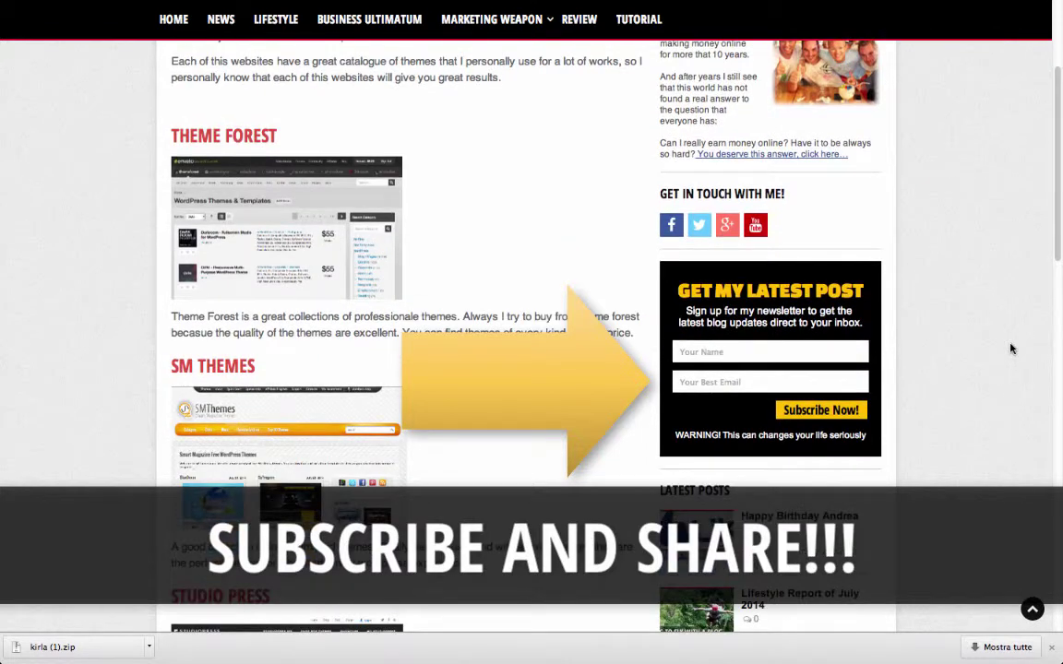